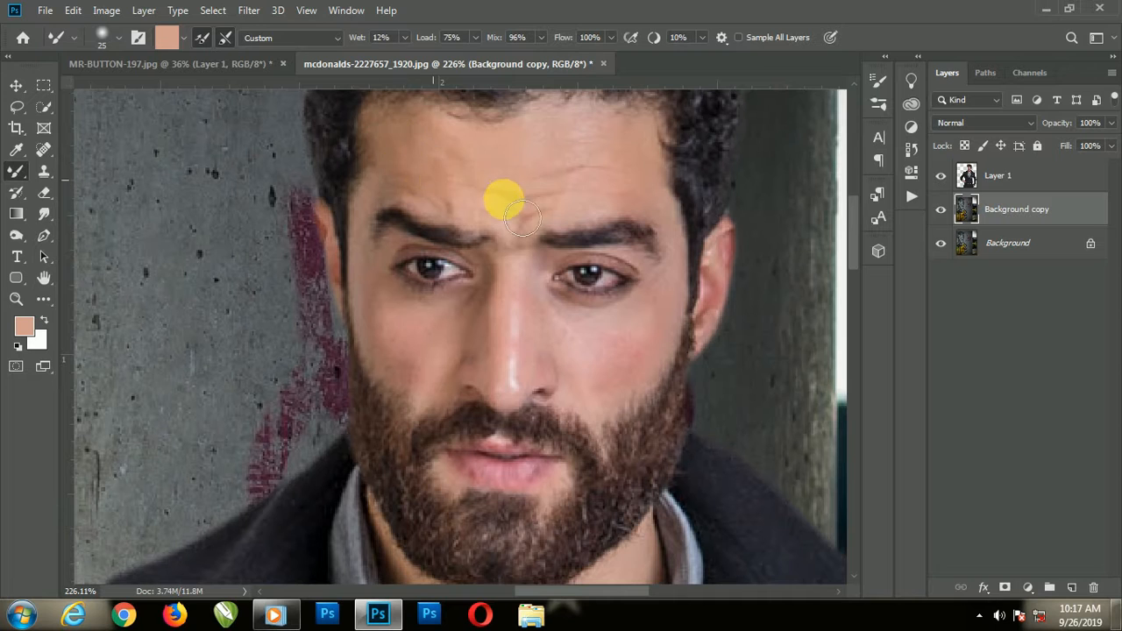
Step: Smooth the skin at the side of the man's forehead on Layer 1 with the Mixer Brush at size 20
click(999, 176)
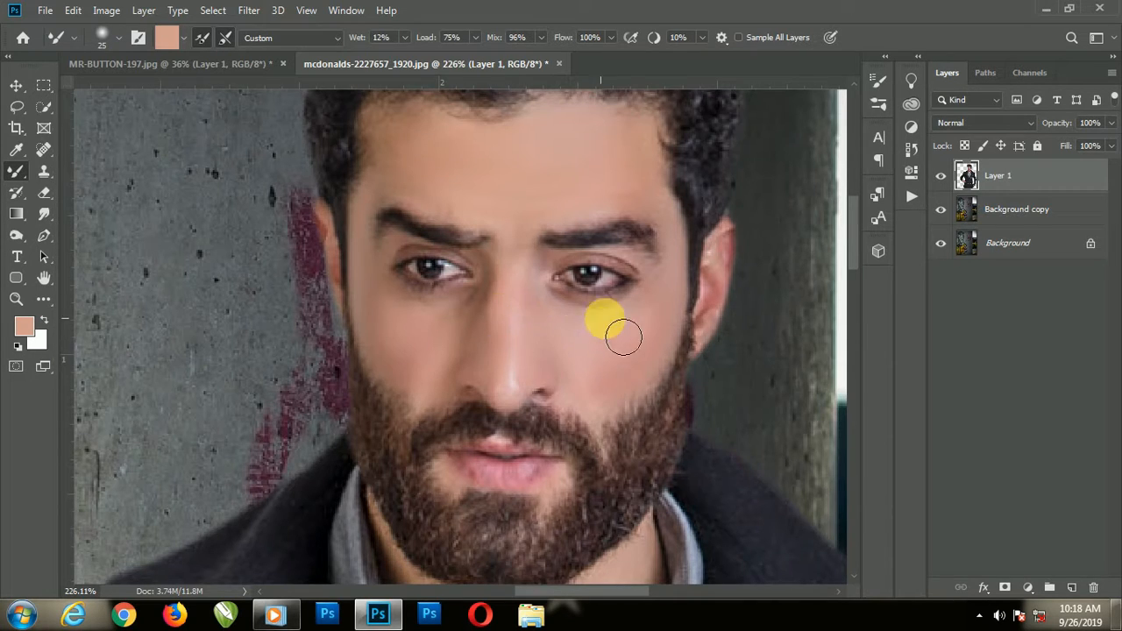
scroll(512, 341, down, 4)
scroll(510, 434, up, 3)
key(bracketleft)
scroll(702, 237, down, 4)
scroll(746, 233, up, 2)
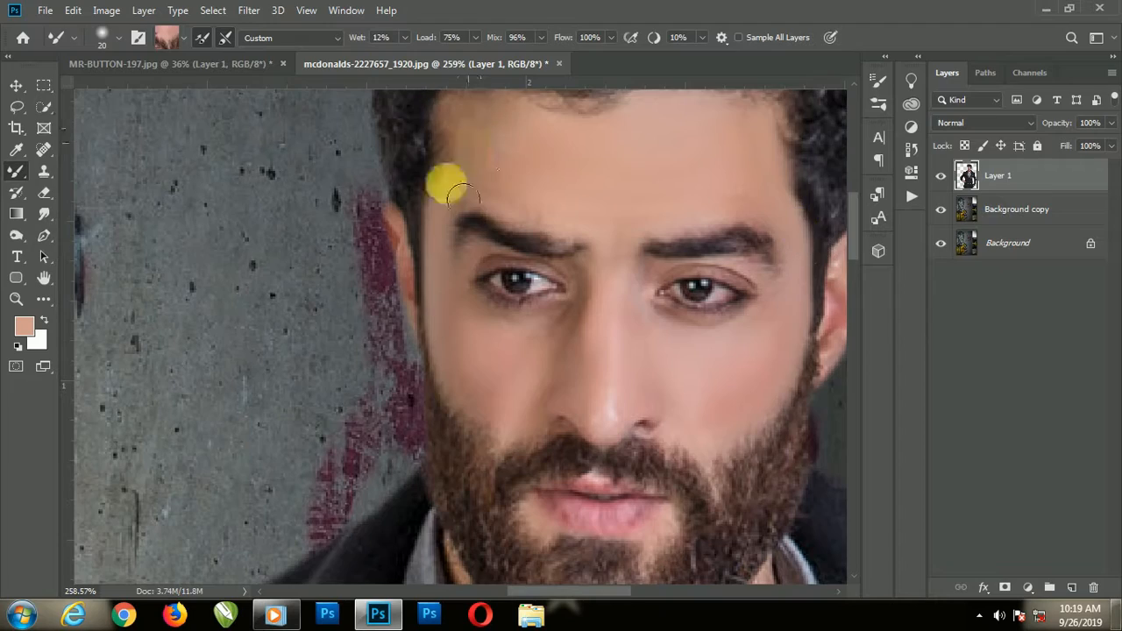
drag(468, 143, 441, 249)
scroll(717, 249, down, 2)
scroll(702, 338, up, 2)
Step: Smooth the neck skin between the beard and the shirt collar with the Mixer Brush at size 40
scroll(476, 506, down, 4)
key(bracketright)
key(bracketright)
key(bracketright)
key(bracketright)
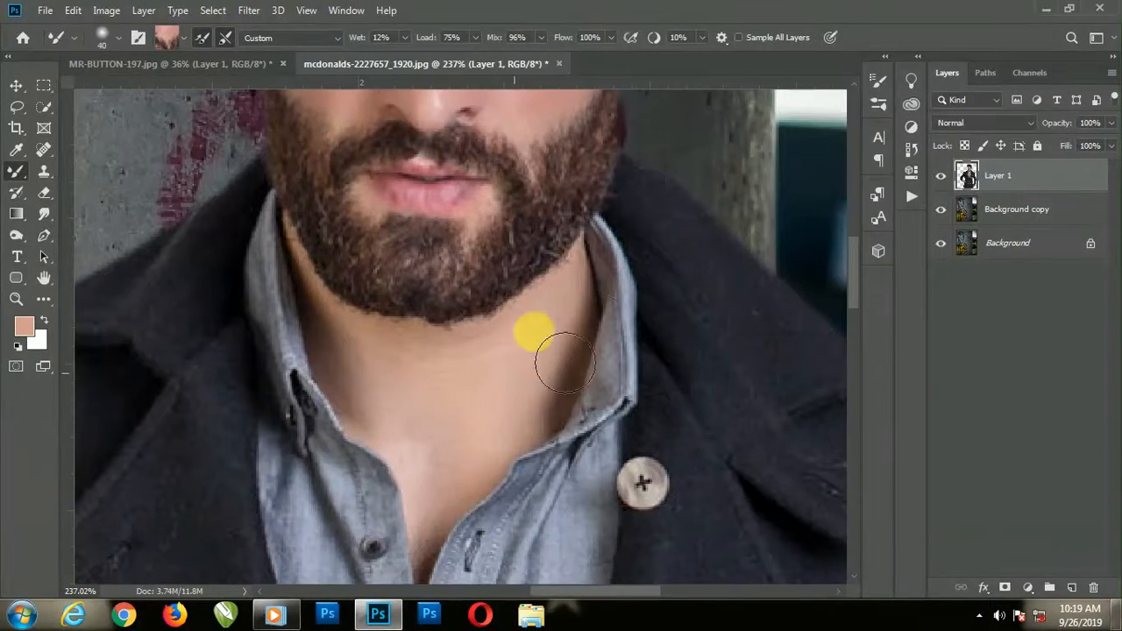
drag(392, 374, 520, 432)
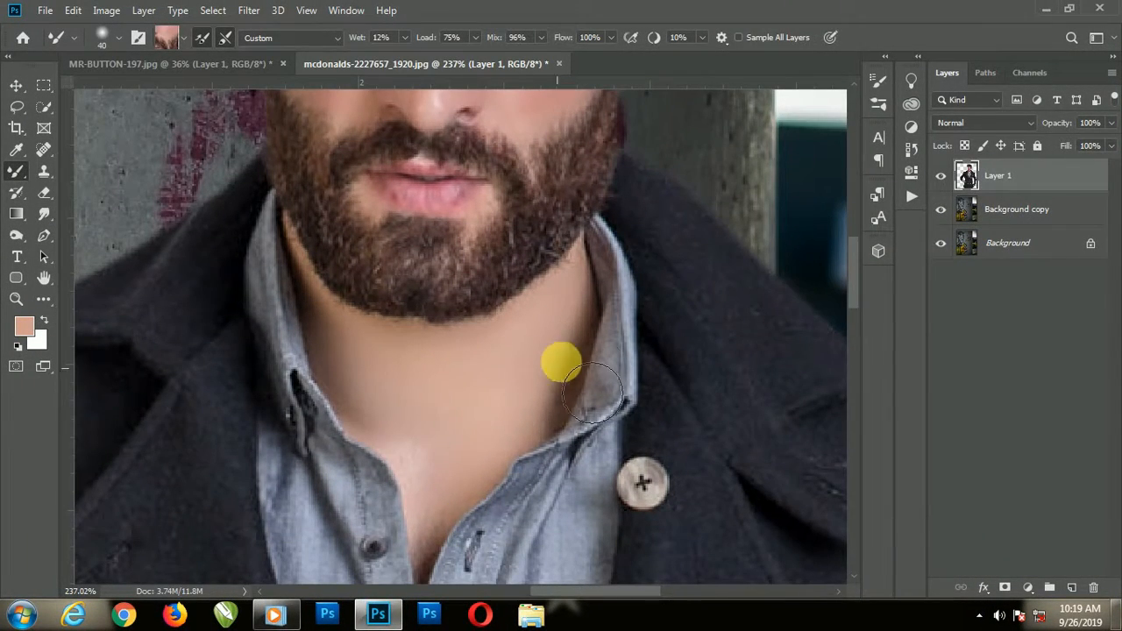
scroll(482, 298, down, 4)
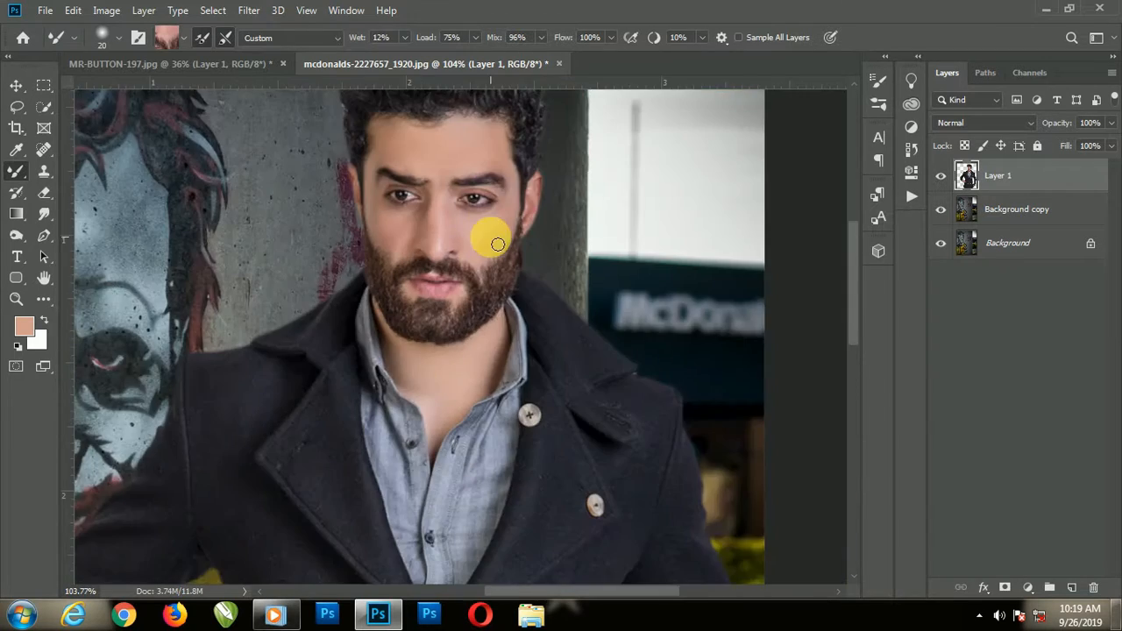
Step: Smooth the skin of the hand at the coat pocket with the Mixer Brush at size 35 and toggle Layer 1 to compare
scroll(491, 193, up, 3)
scroll(478, 228, down, 5)
scroll(433, 415, up, 5)
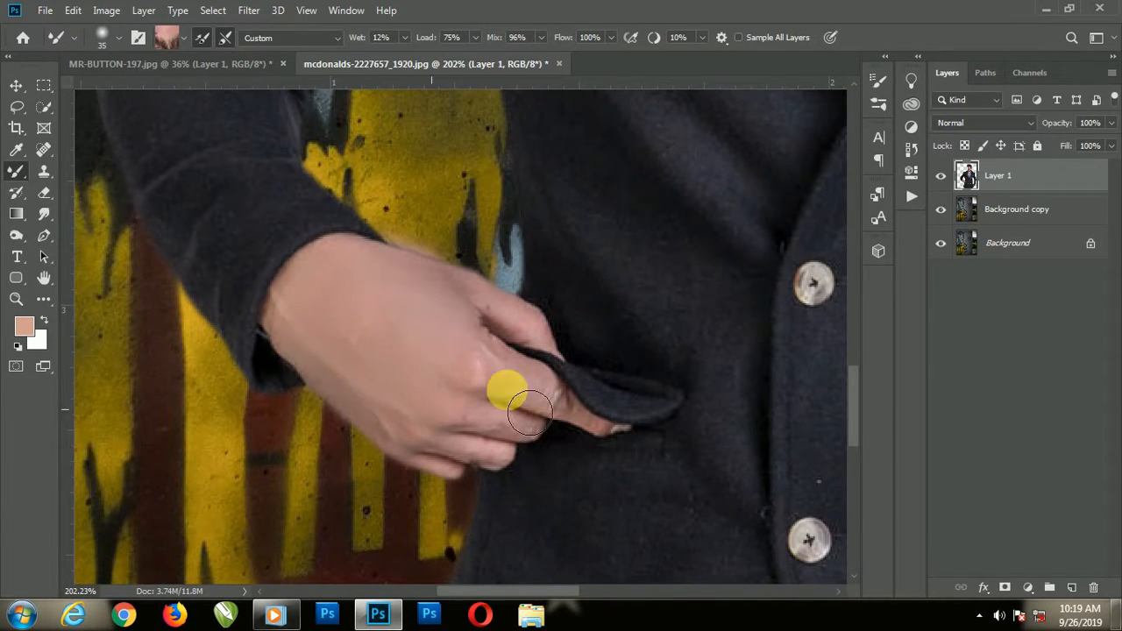
drag(529, 414, 479, 445)
scroll(566, 363, down, 5)
scroll(556, 167, up, 3)
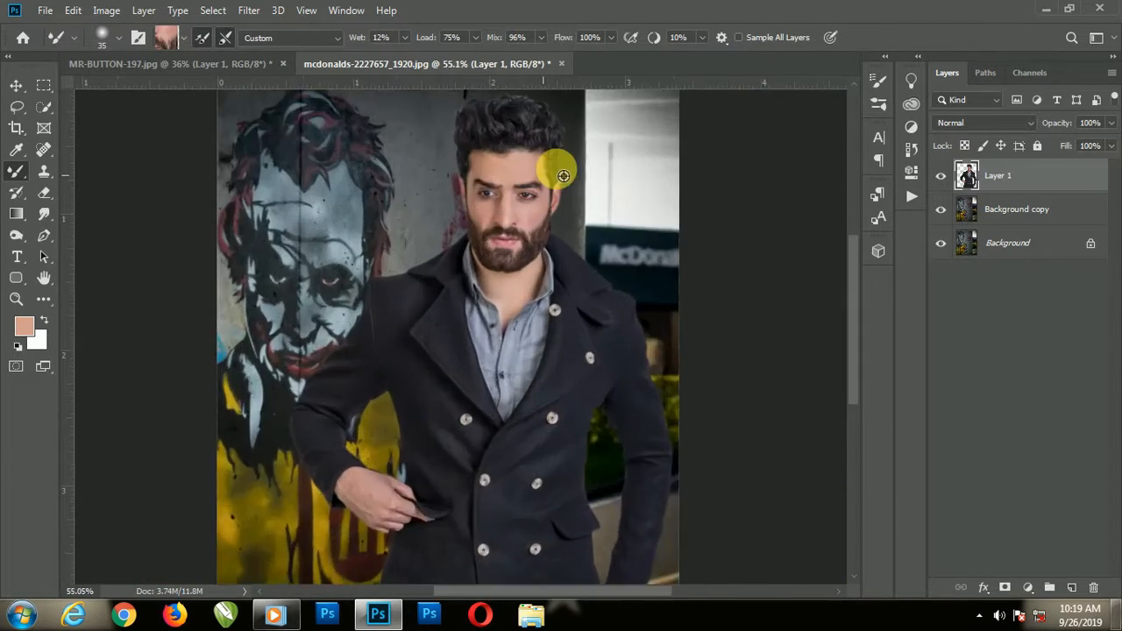
click(942, 175)
click(942, 175)
scroll(621, 170, down, 3)
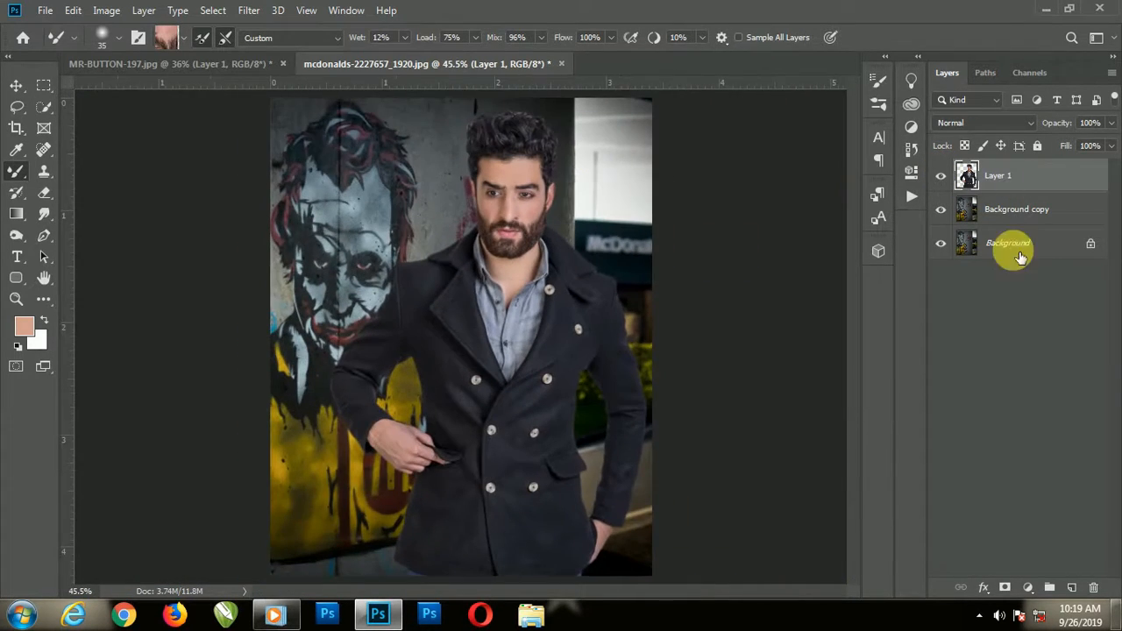
Step: Add a new layer clipped to Layer 1 and paint soft black shading over the man with a size 300 brush at 9% opacity
click(1071, 587)
click(22, 323)
key(Escape)
right_click(15, 171)
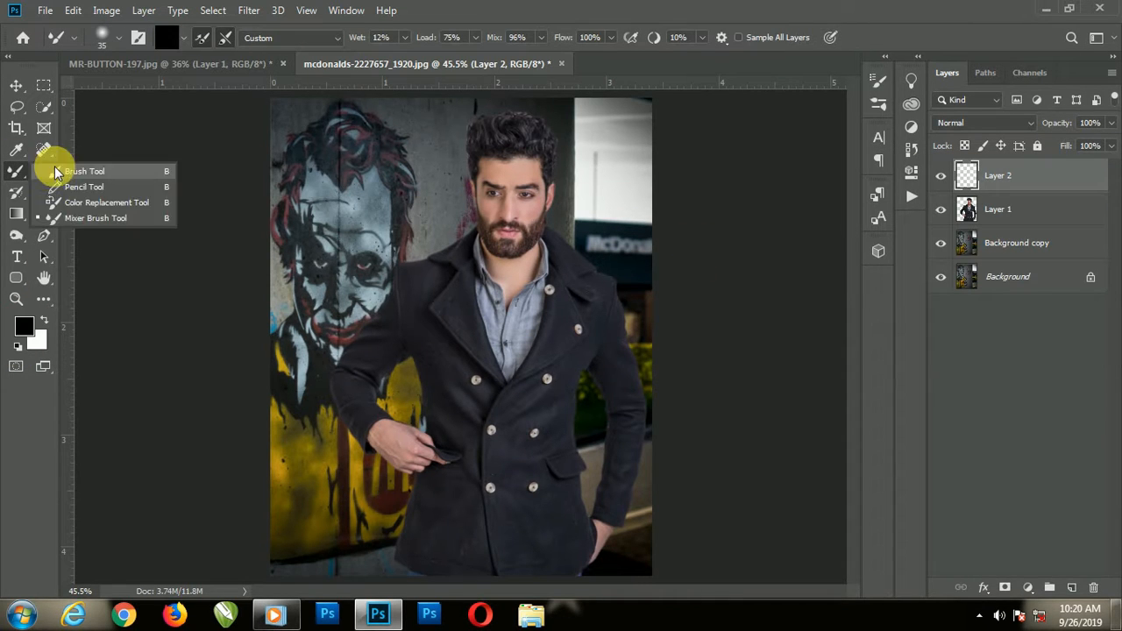
click(70, 169)
click(327, 37)
drag(331, 40, 333, 40)
click(638, 153)
alt+click(1008, 195)
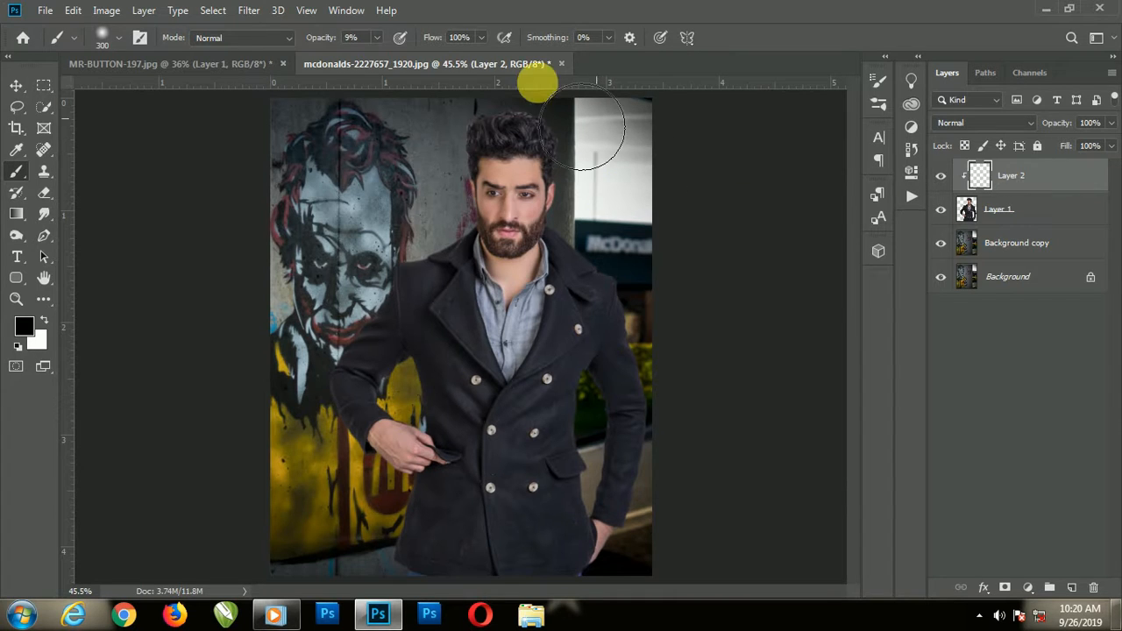
click(713, 526)
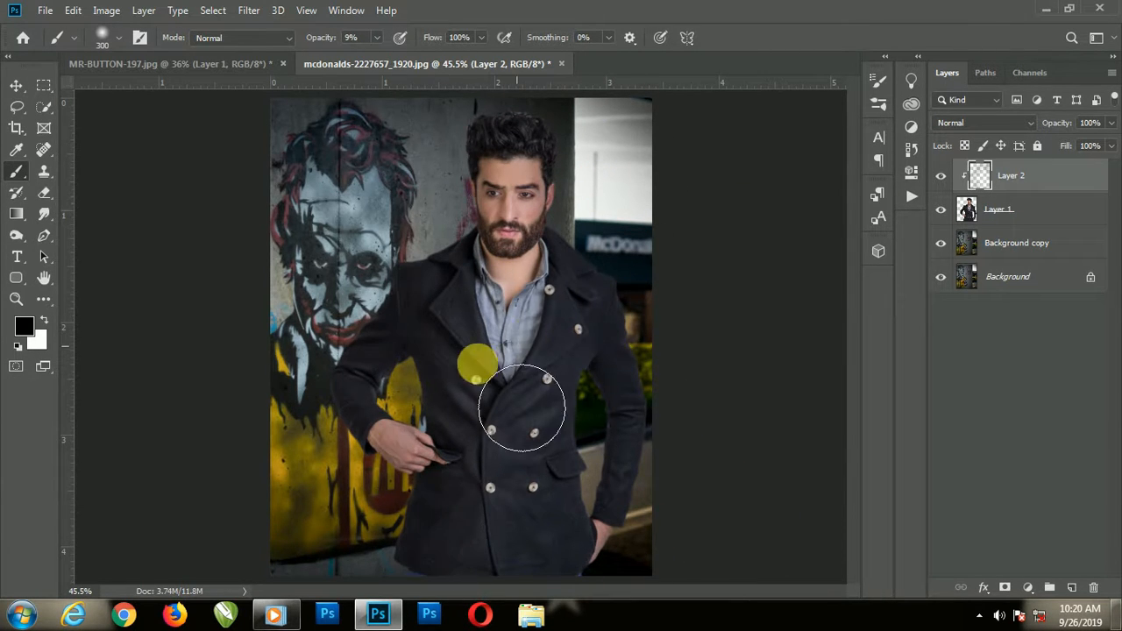
click(547, 286)
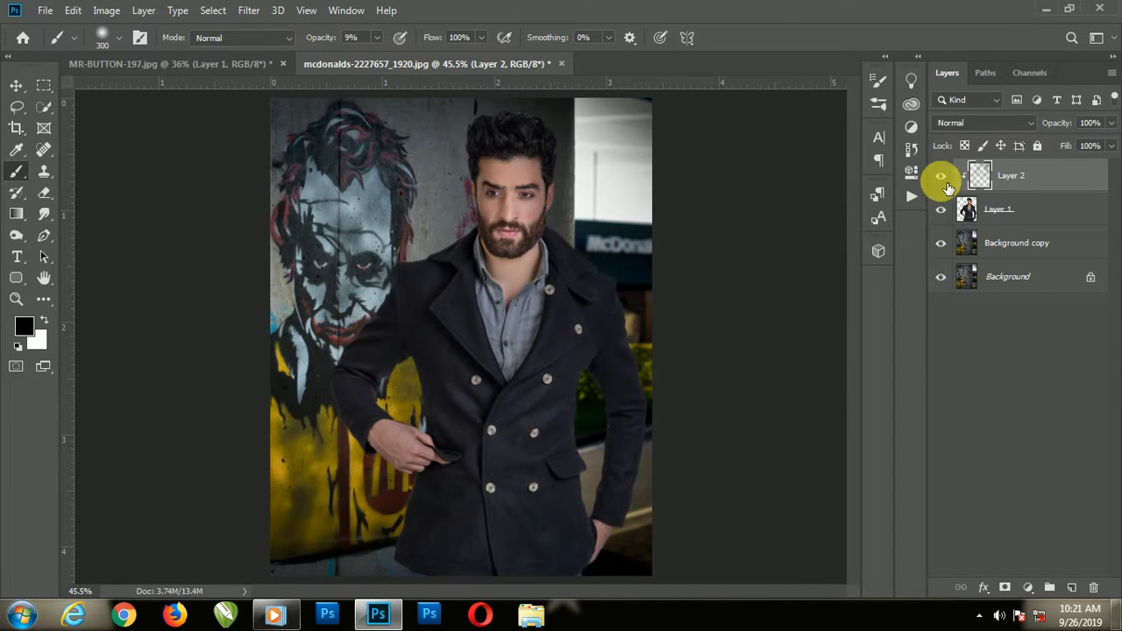
Step: Add a Brightness/Contrast adjustment layer above Layer 2 and adjust its settings
click(1028, 587)
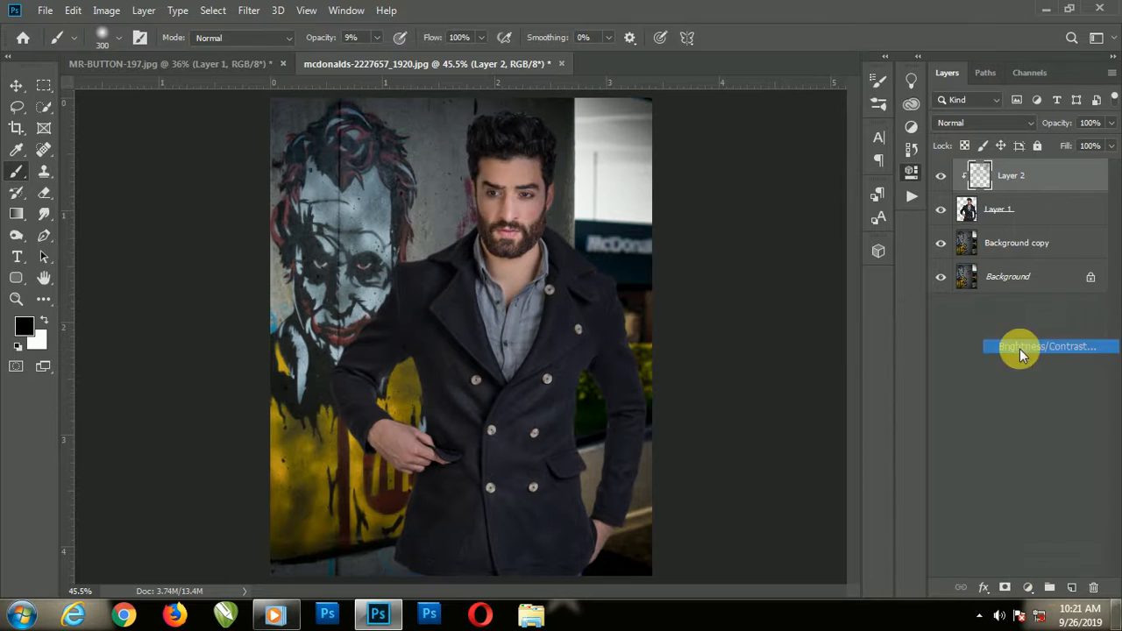
click(1019, 349)
drag(753, 178, 792, 207)
drag(1052, 175, 1055, 225)
mouse_move(982, 210)
mouse_down()
mouse_move(1059, 158)
mouse_move(993, 197)
mouse_up()
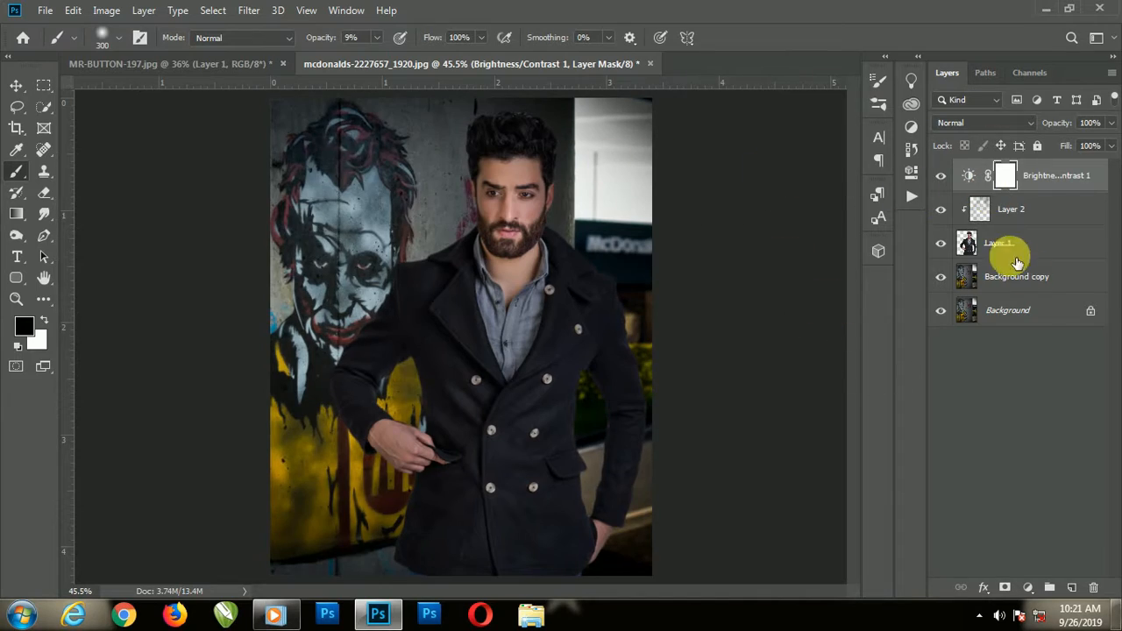
Step: Place the 68954-picsart-mask-youtube-joker-studio-drawing image in the document and scale it down over the man's face
click(1052, 12)
drag(523, 463, 378, 613)
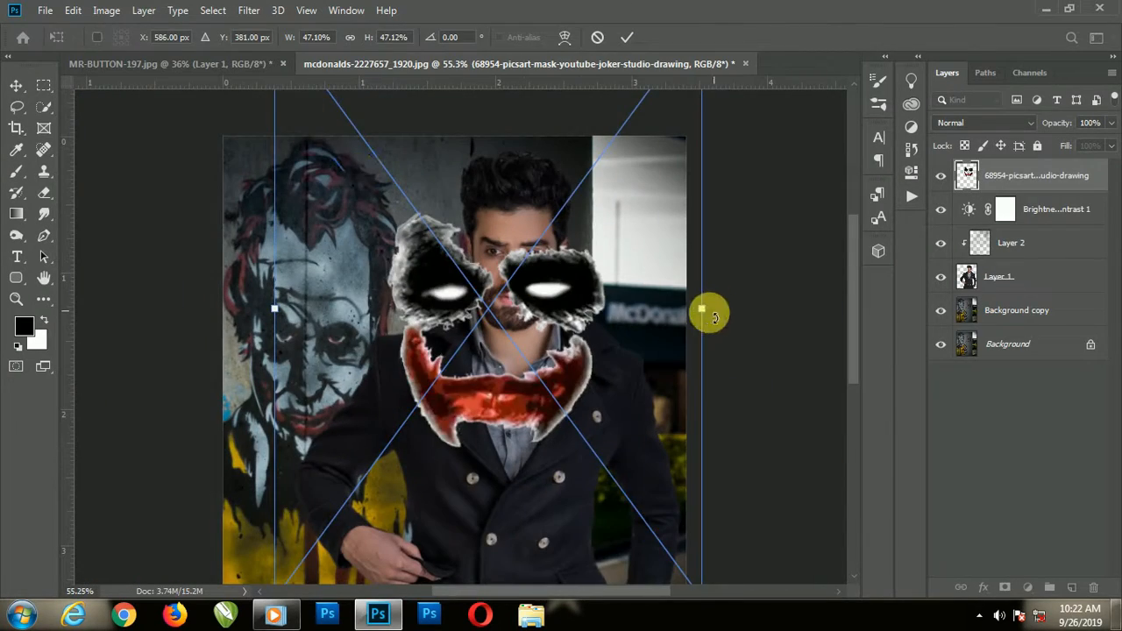
drag(702, 310, 522, 239)
scroll(517, 244, up, 6)
drag(599, 403, 704, 535)
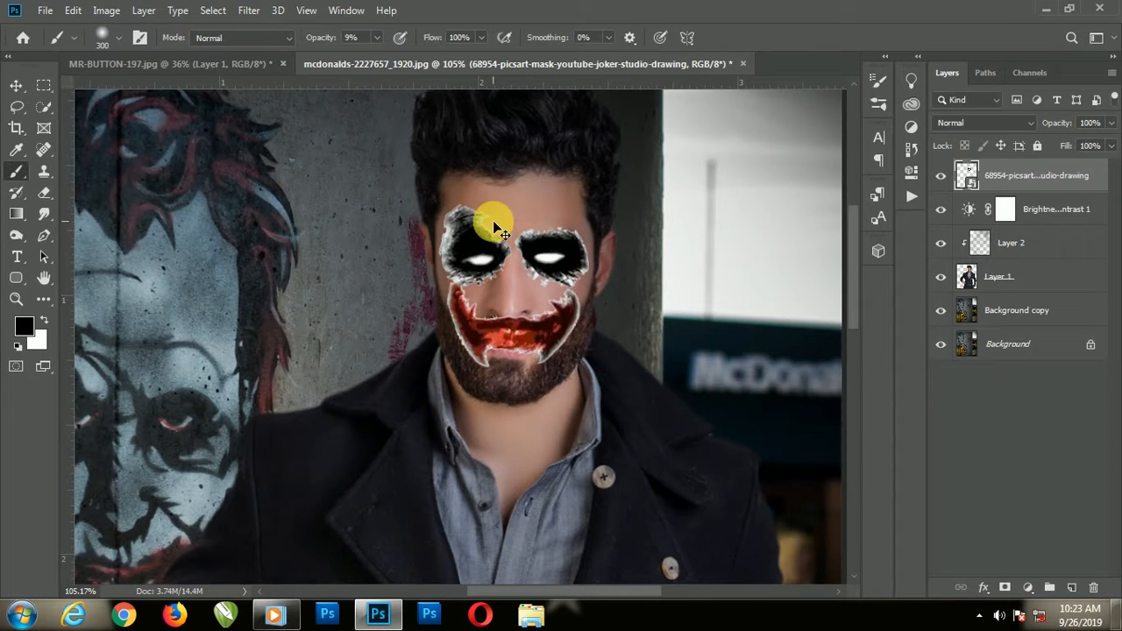
Step: Enlarge the Joker face paint to about 18.5% scale and align it with the man's eyes and mouth
key(ctrl+t)
drag(658, 475, 675, 511)
drag(558, 352, 547, 339)
drag(663, 486, 664, 488)
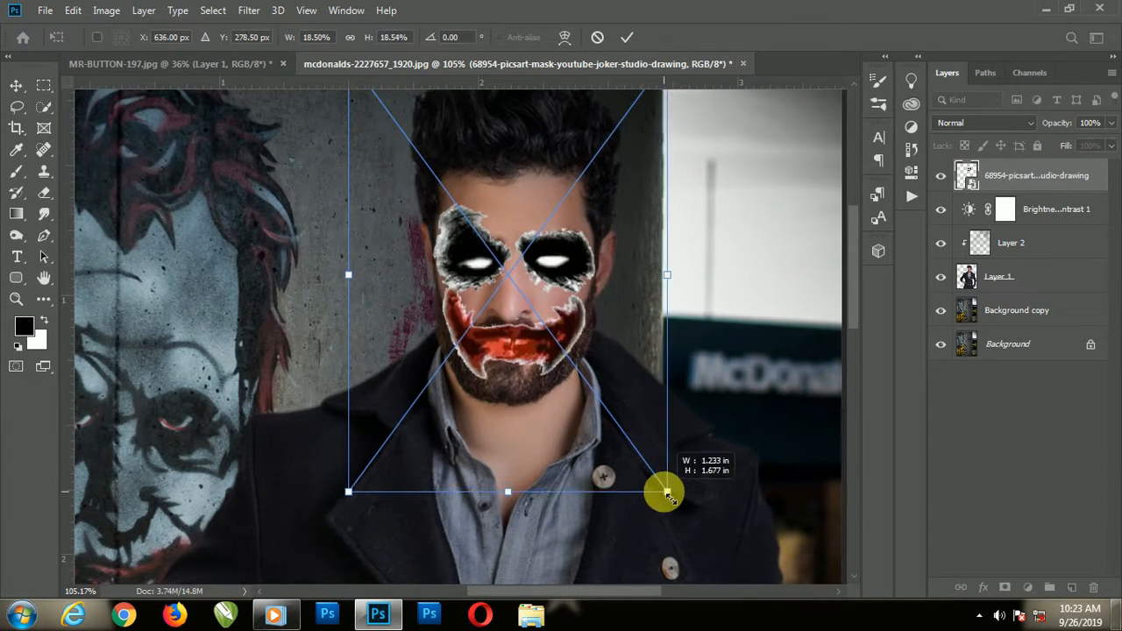
click(626, 35)
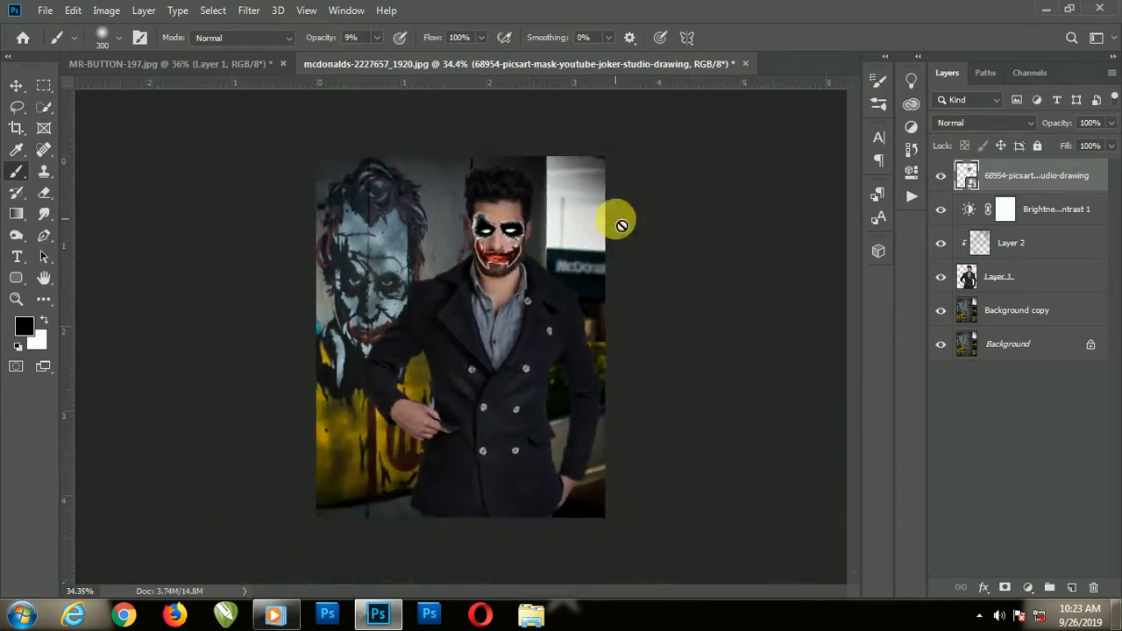
Step: Load the face paint's outline as a selection, refine it with the Lasso and trim the ragged patch above one eye
scroll(507, 203, up, 6)
ctrl+click(964, 172)
scroll(428, 212, up, 5)
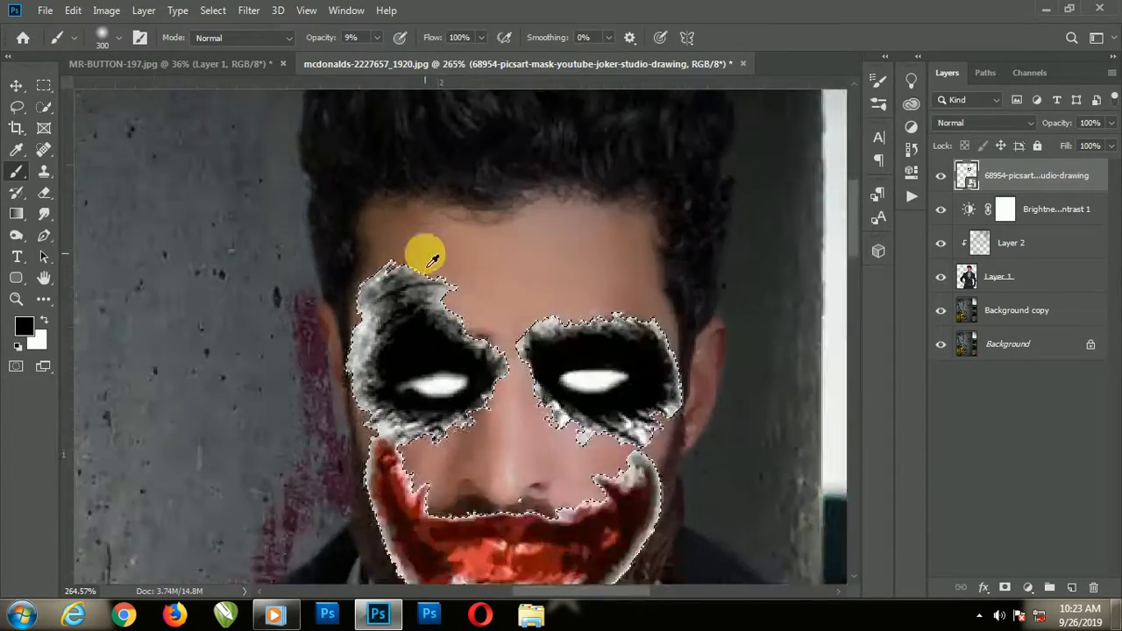
click(44, 108)
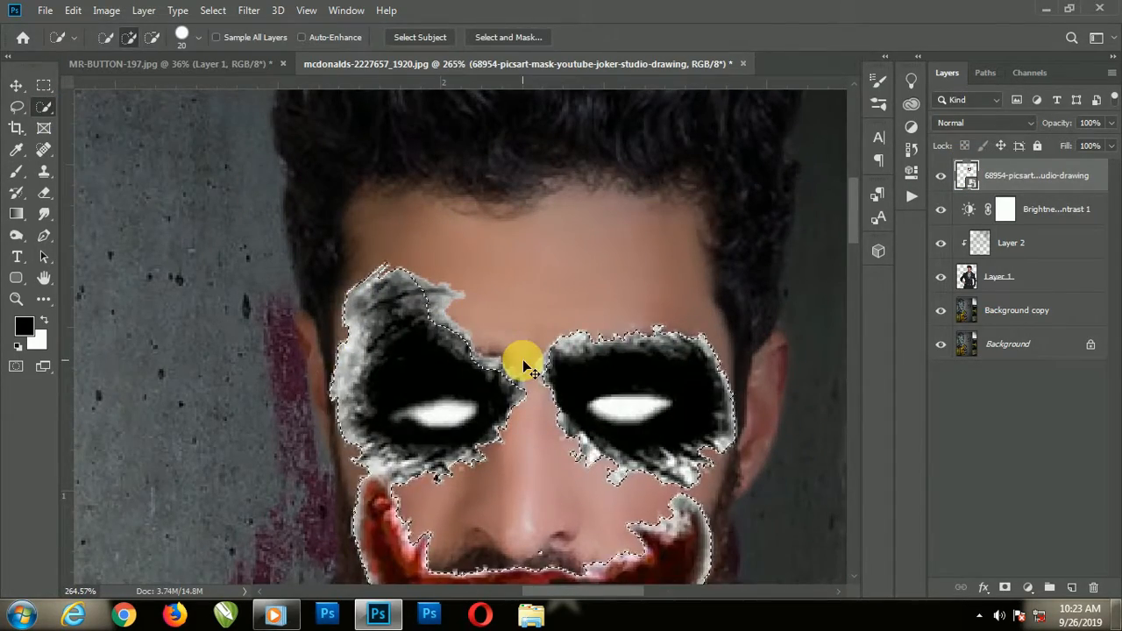
right_click(16, 106)
right_click(16, 106)
click(96, 107)
drag(412, 230, 392, 276)
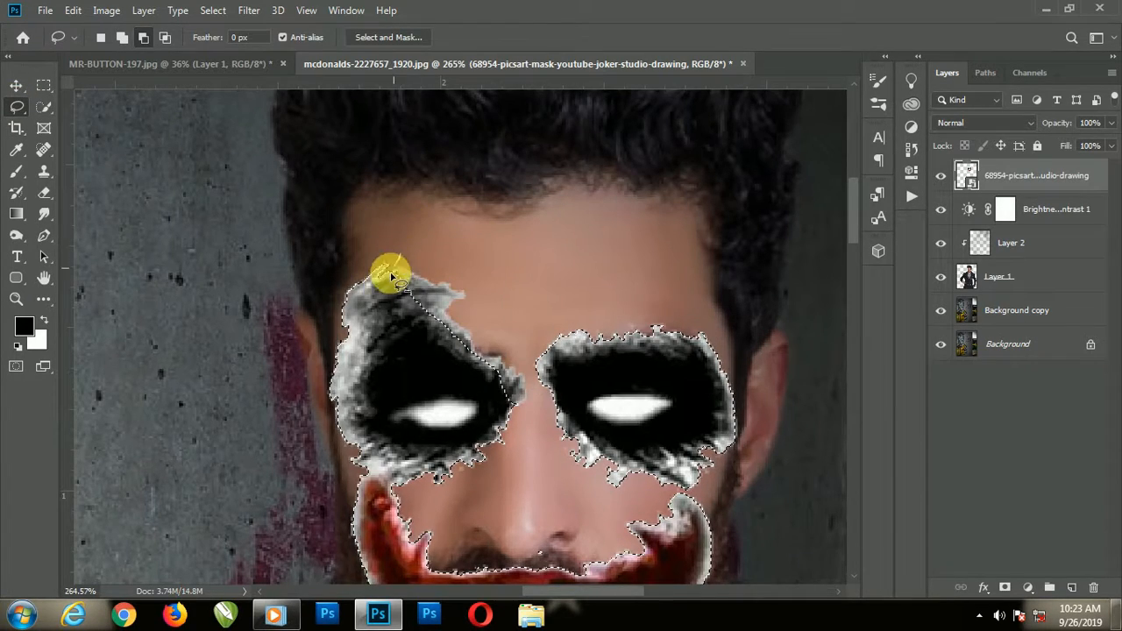
drag(286, 290, 403, 210)
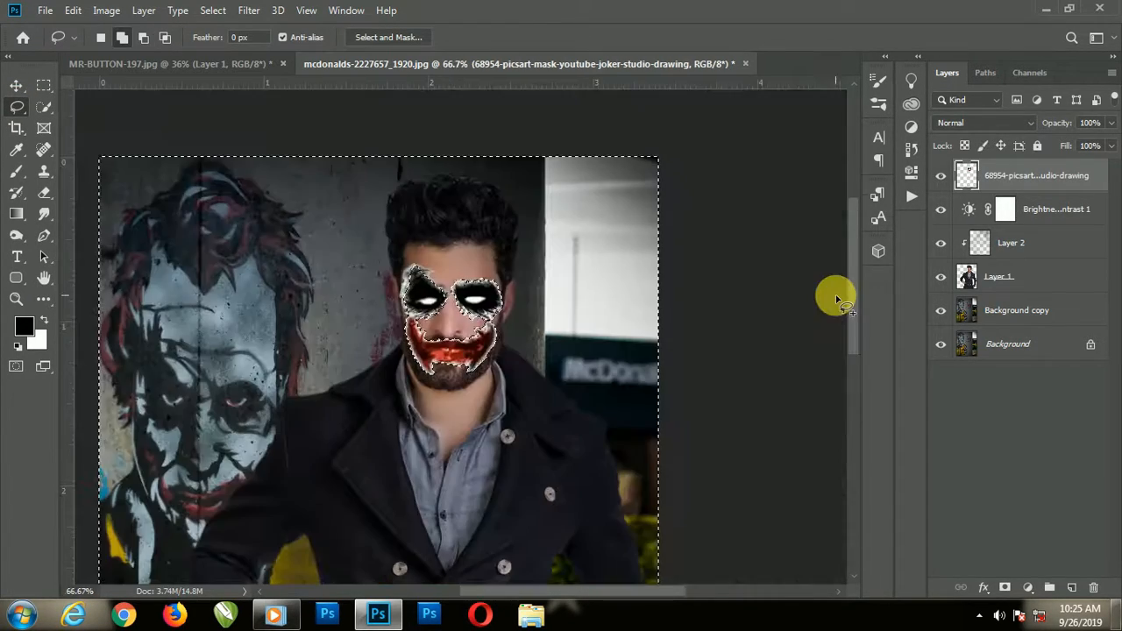
key(ctrl+d)
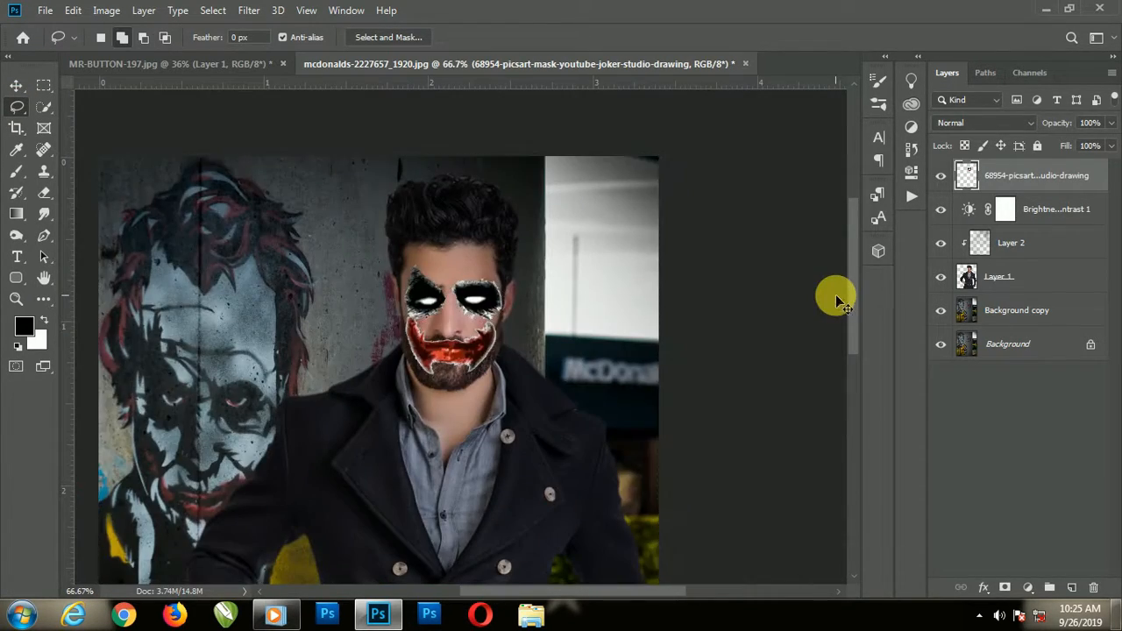
scroll(488, 303, up, 7)
scroll(489, 289, down, 4)
ctrl+click(967, 176)
key(ctrl+shift+i)
key(ctrl+d)
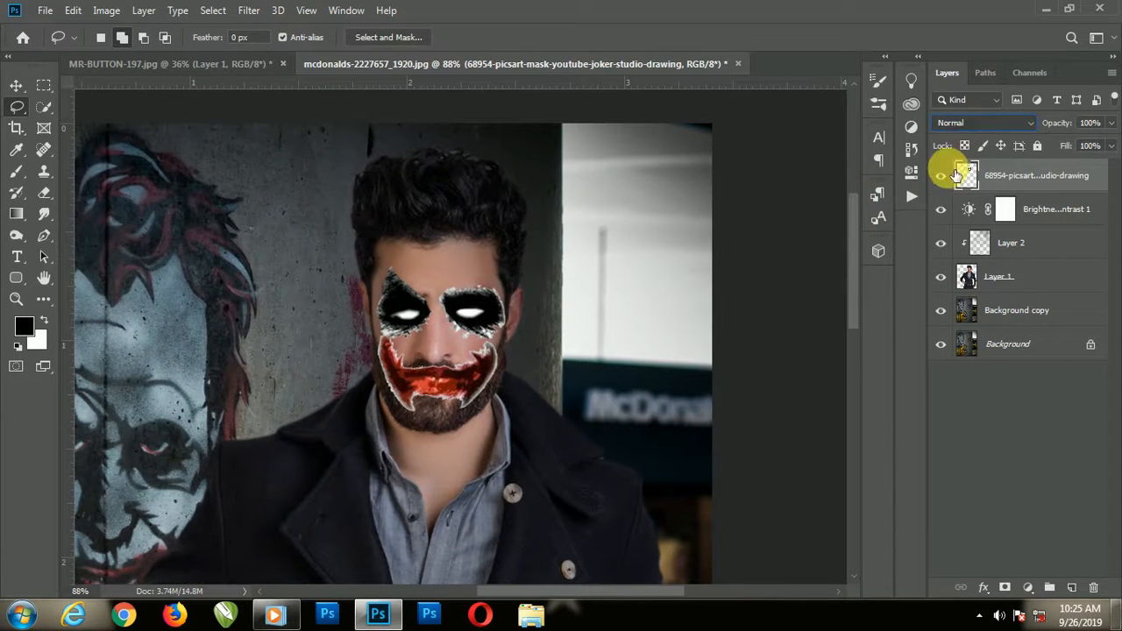
Step: Set the face paint layer's blend mode to Darken after comparing it with neighbouring modes
click(972, 123)
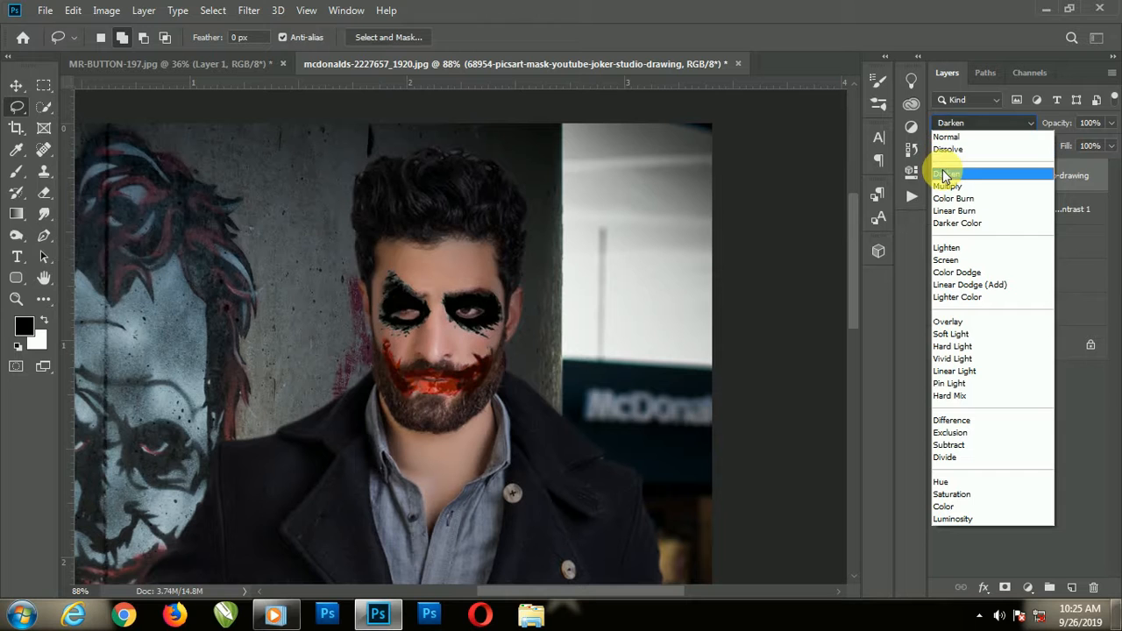
click(939, 182)
key(Down)
key(Up)
key(Up)
key(Down)
key(Down)
key(Up)
key(Up)
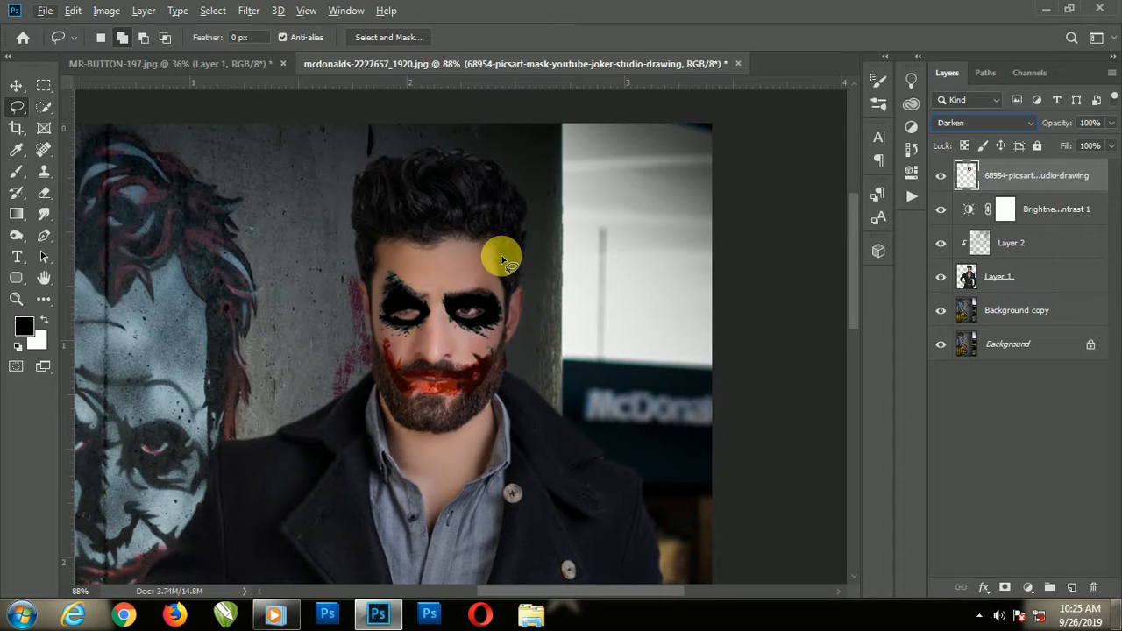
click(957, 131)
click(932, 409)
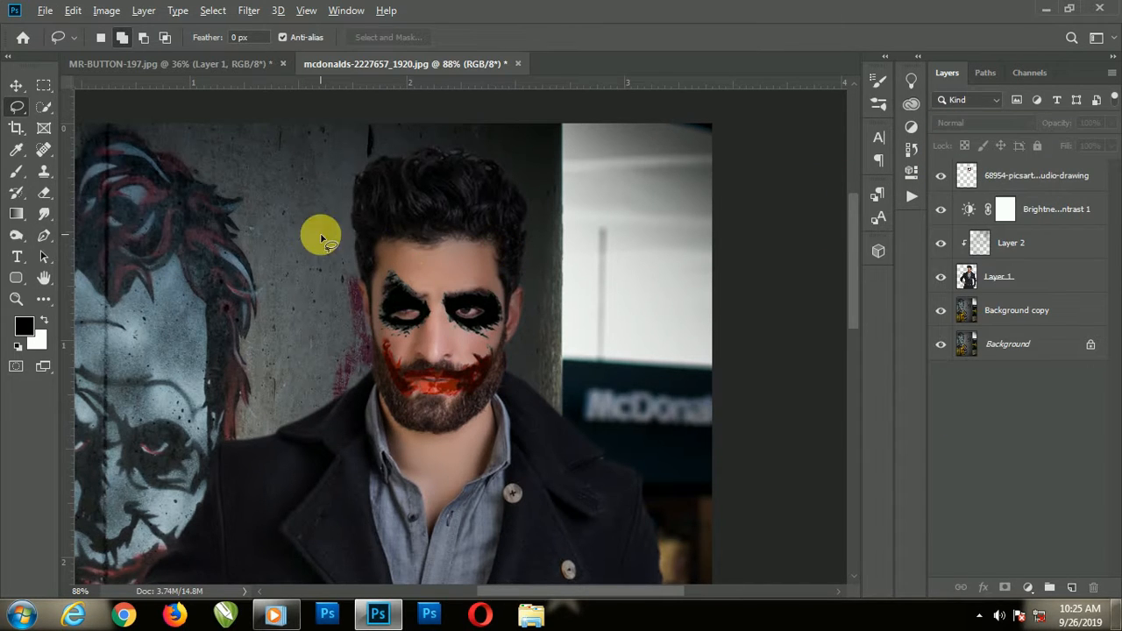
Step: Scale the face paint layer to about 111.9% and position it over the man's eyes and beard
click(17, 86)
scroll(310, 193, down, 8)
scroll(510, 162, up, 12)
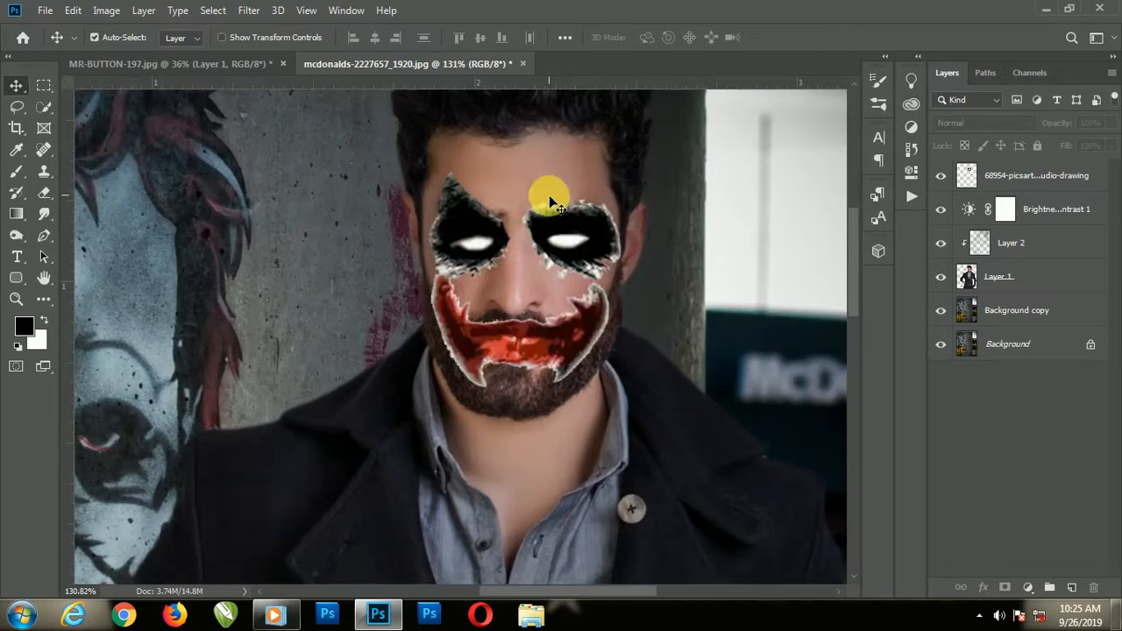
scroll(548, 200, down, 6)
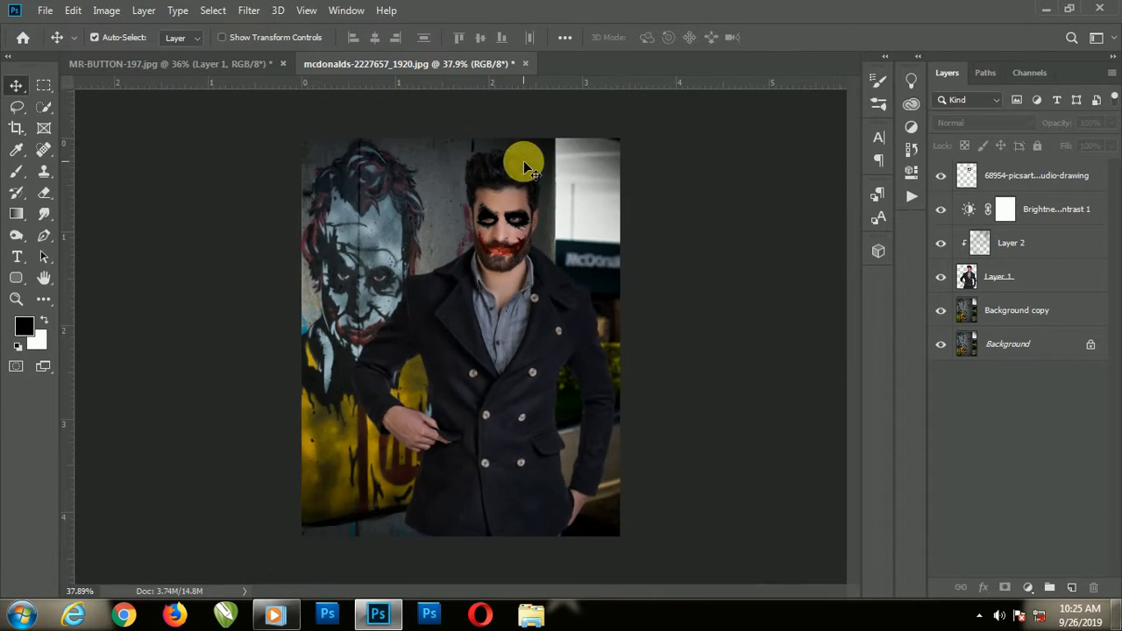
scroll(521, 164, up, 8)
click(426, 243)
key(ctrl+t)
drag(384, 191, 372, 176)
drag(428, 234, 427, 236)
drag(505, 476, 506, 493)
drag(509, 427, 510, 422)
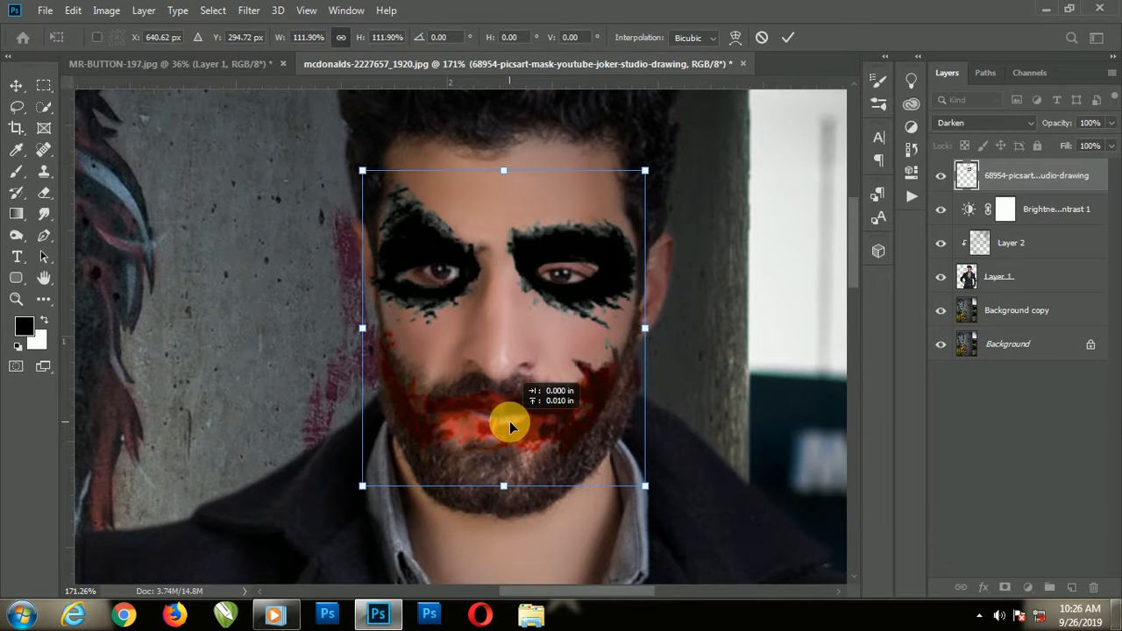
Step: Warp the face paint around the eyes and mouth to follow the man's face, and apply the transform
click(734, 37)
drag(612, 275, 605, 292)
drag(438, 291, 435, 278)
drag(496, 412, 497, 418)
click(789, 37)
scroll(585, 209, down, 3)
key(ctrl+0)
Step: Add another layer clipped to Layer 1, brush soft black shading over the man at 9% opacity, and toggle it to compare
click(1004, 274)
click(1071, 587)
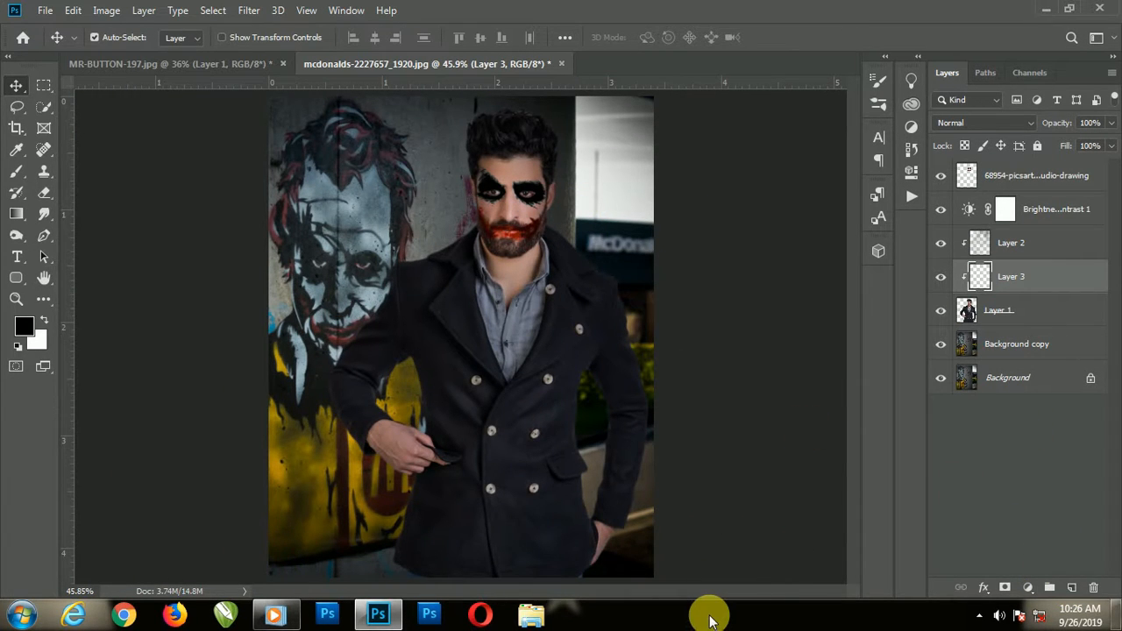
key(b)
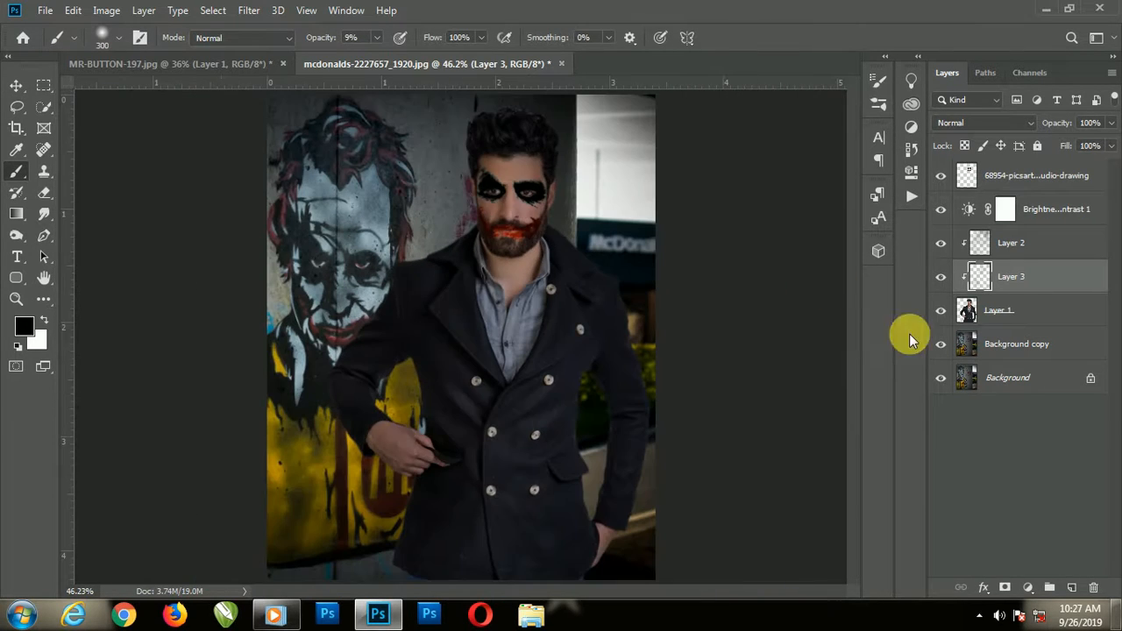
click(940, 276)
click(941, 276)
Step: Add a Gradient fill layer above the face paint layer and rasterize it
click(1036, 176)
click(1028, 588)
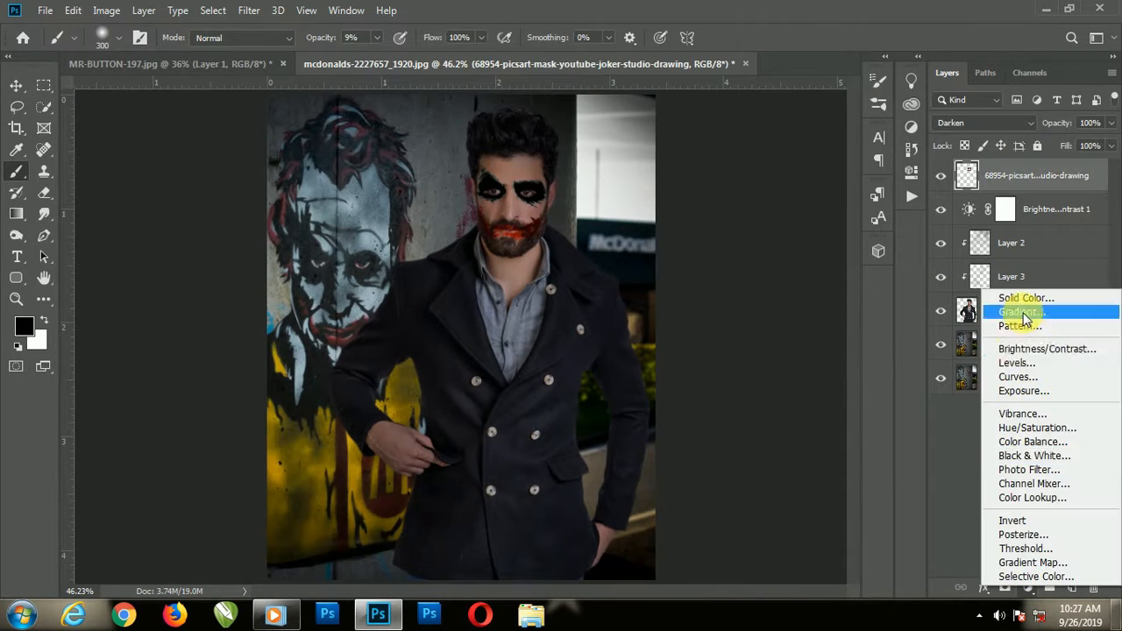
click(1022, 313)
click(1007, 163)
right_click(1049, 176)
click(911, 250)
Step: Transform the gradient layer so its dark fade covers the lower part of the image, and apply it
key(ctrl+t)
drag(403, 339, 400, 409)
drag(443, 300, 448, 398)
drag(462, 270, 461, 206)
drag(483, 335, 468, 421)
scroll(476, 372, down, 3)
click(788, 36)
scroll(556, 175, down, 1)
scroll(583, 176, up, 2)
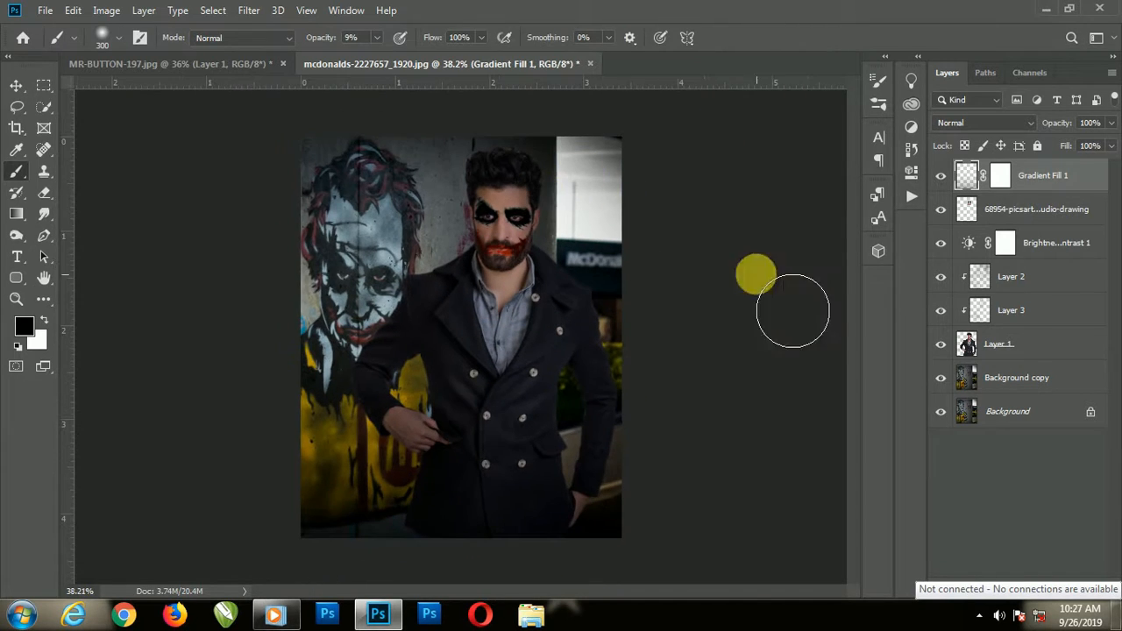
Step: Place the cigarette-transparent-1 image in the document and scale it down over the man
click(1045, 9)
drag(585, 197, 459, 274)
drag(300, 177, 585, 383)
drag(582, 463, 490, 298)
Step: Shrink the cigarette further, position it at the man's lips and apply the placement
scroll(492, 233, up, 8)
drag(321, 194, 473, 343)
drag(537, 404, 504, 322)
drag(437, 259, 454, 277)
drag(508, 326, 502, 317)
click(626, 39)
click(626, 40)
scroll(511, 230, down, 9)
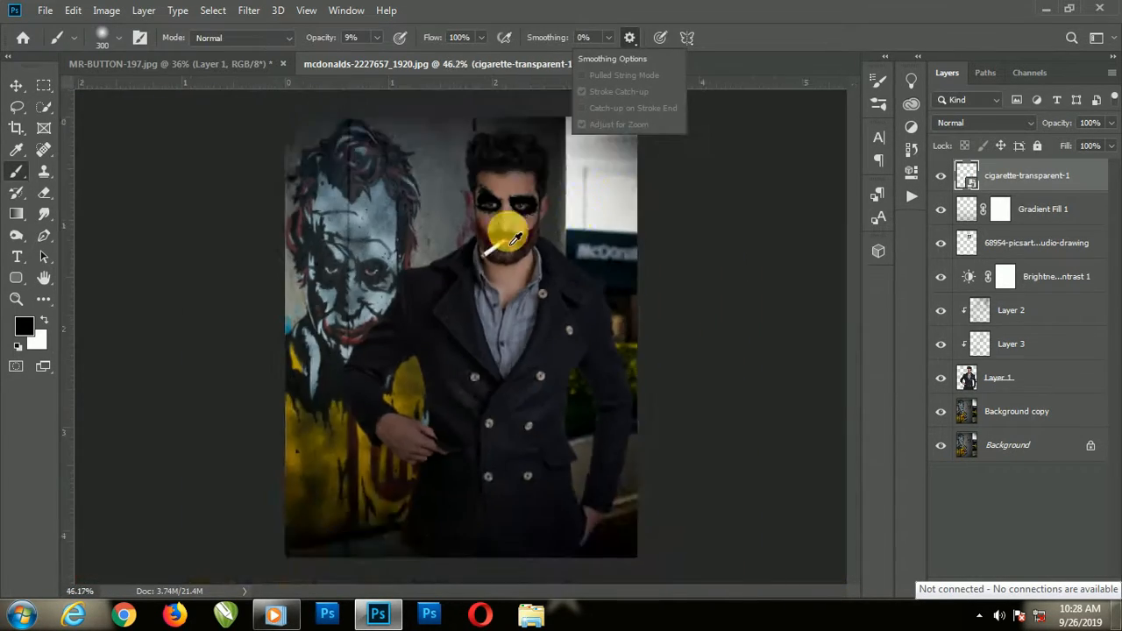
Step: Transform the cigarette so its filter end rests at the man's lips, and apply the transformation
scroll(511, 230, up, 14)
click(1037, 176)
key(ctrl+t)
drag(429, 243, 467, 317)
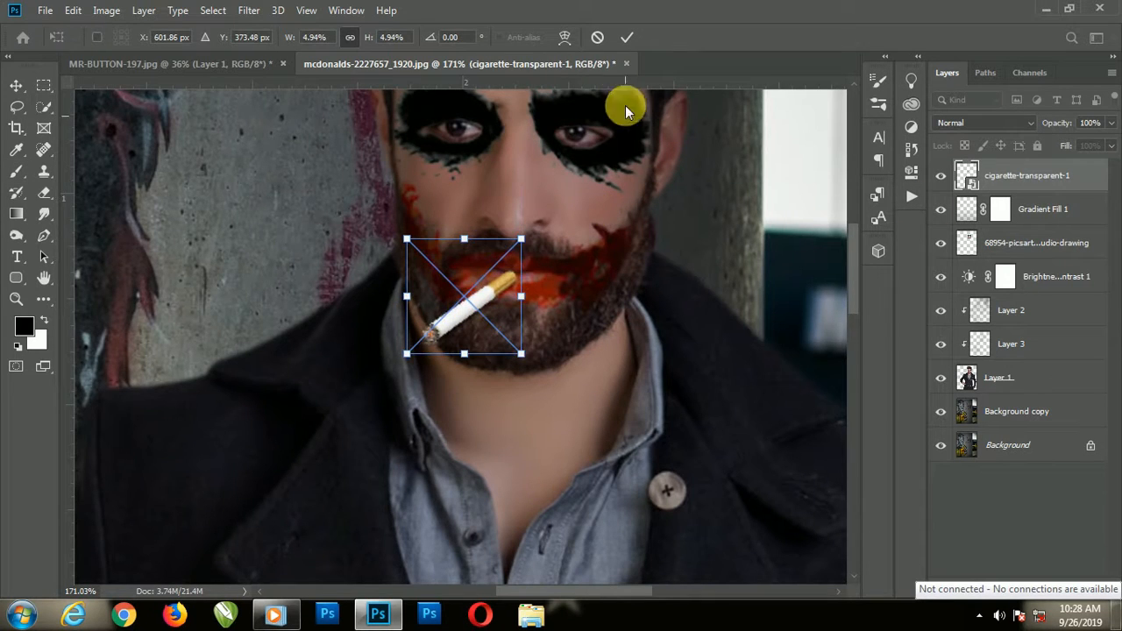
click(626, 39)
click(626, 39)
Step: Rasterize the cigarette-transparent-1 layer
scroll(513, 279, up, 9)
right_click(1014, 178)
click(915, 293)
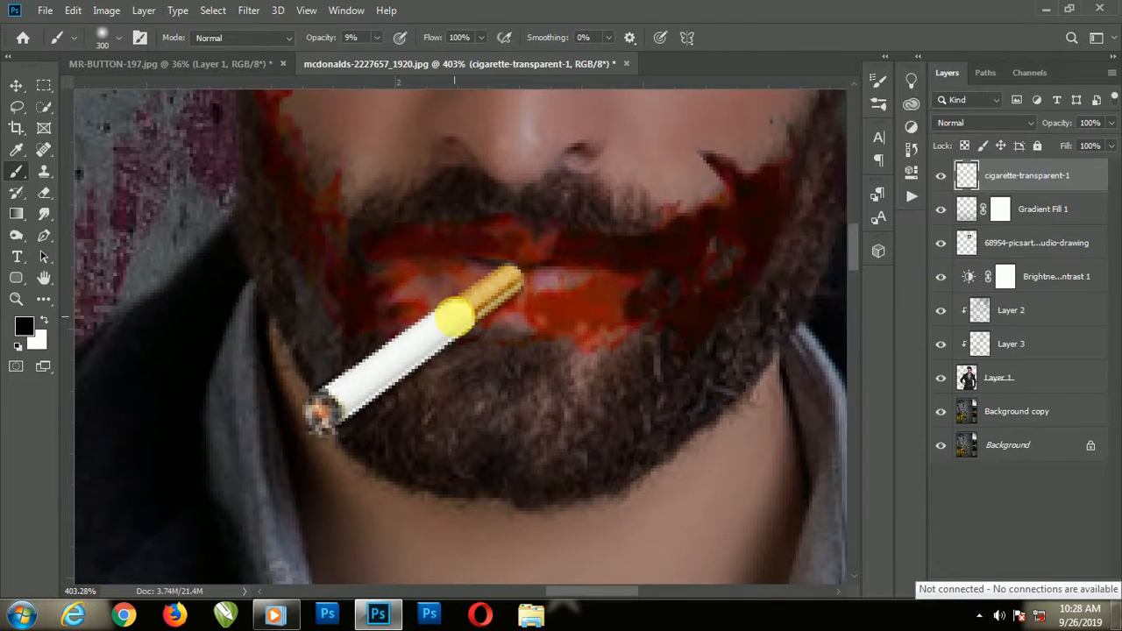
Step: Warp the cigarette slightly, apply the warp and nudge it into place between the lips
key(v)
key(ctrl+t)
click(734, 38)
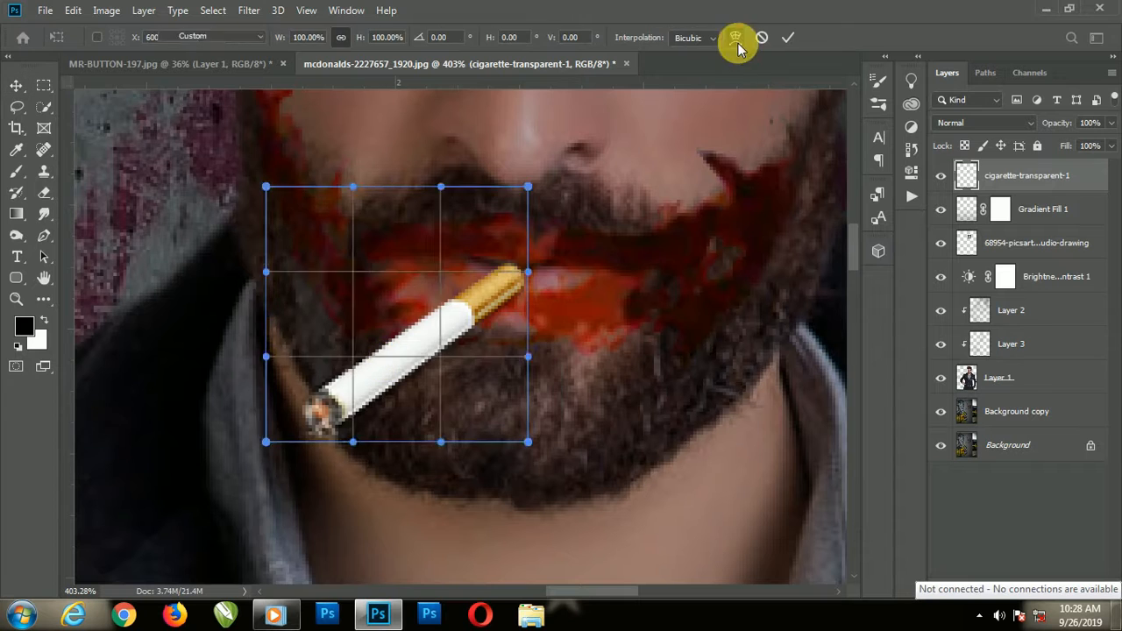
drag(480, 273, 479, 266)
drag(327, 404, 337, 395)
click(784, 37)
scroll(514, 273, up, 3)
scroll(512, 275, down, 1)
drag(454, 309, 466, 288)
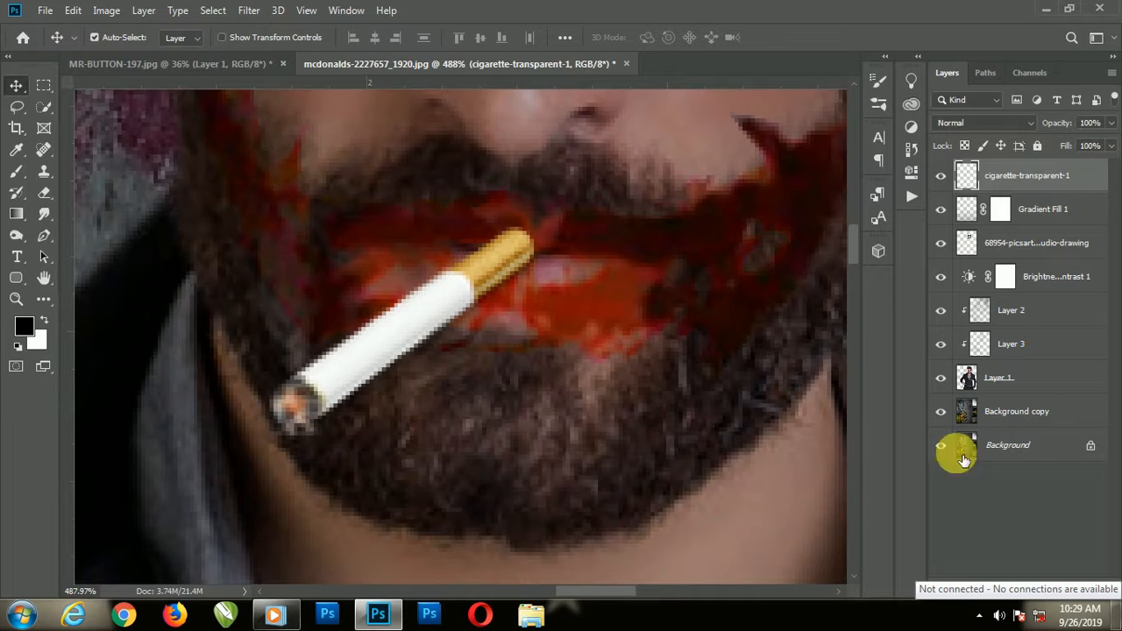
Step: Add a layer mask to the cigarette and softly fade its filter end into the lips with a 25 px black brush
click(1005, 587)
key(b)
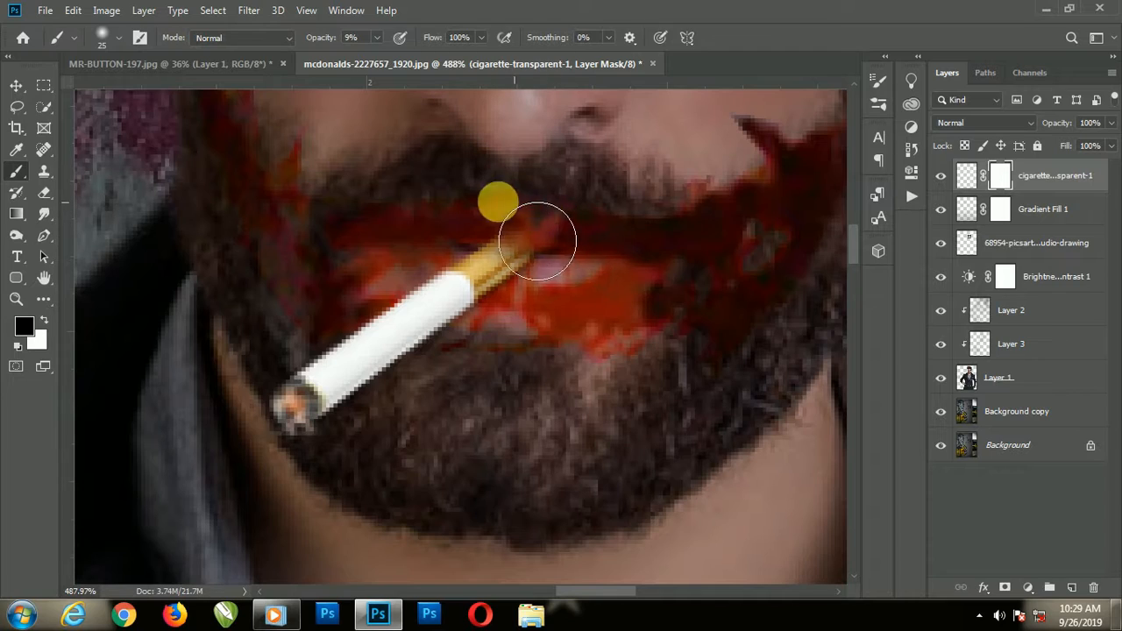
scroll(628, 263, down, 6)
scroll(628, 263, up, 4)
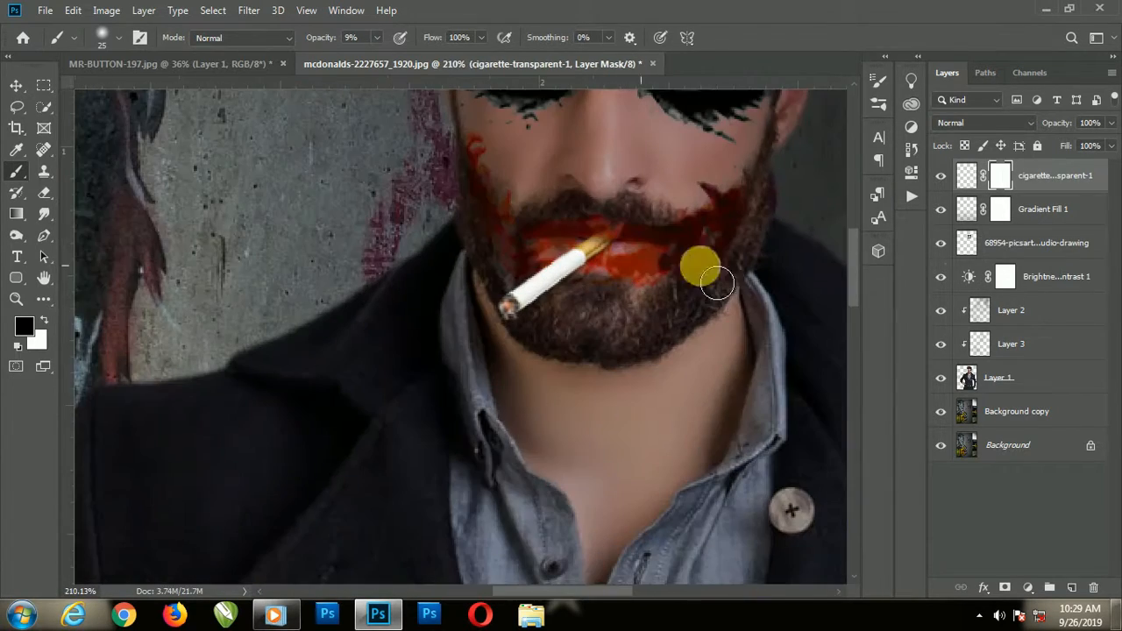
Step: Add a new layer clipped to the cigarette and shade it softly with a 30 px black brush at 9% opacity
click(1070, 586)
alt+click(1014, 193)
right_click(17, 172)
click(84, 171)
scroll(491, 293, down, 5)
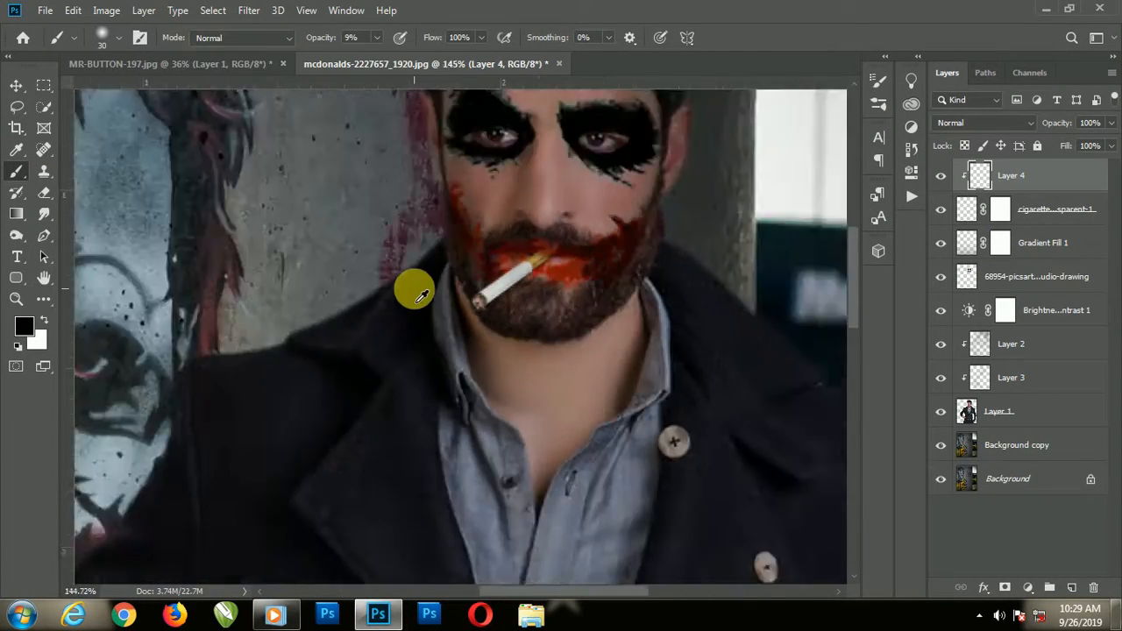
scroll(504, 241, up, 5)
Step: With clipped Layer 4 temporarily hidden, warp the cigarette again to refine its shape at the lips, apply the warp and show Layer 4 again
double_click(1050, 209)
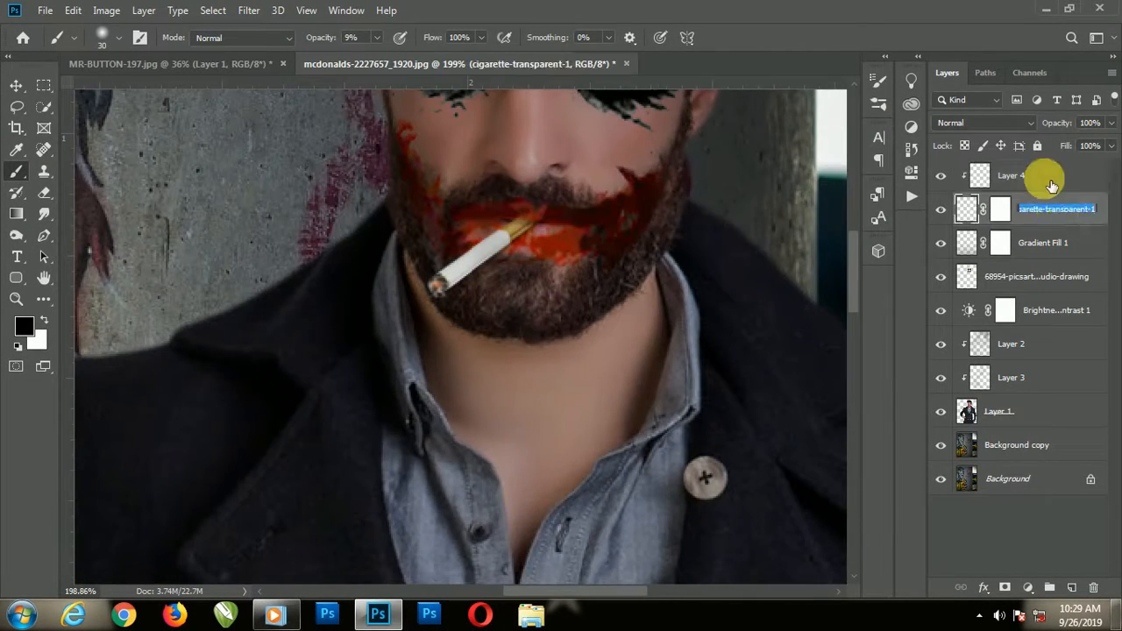
click(1045, 179)
click(940, 175)
click(968, 209)
key(ctrl+t)
click(734, 37)
scroll(468, 266, up, 3)
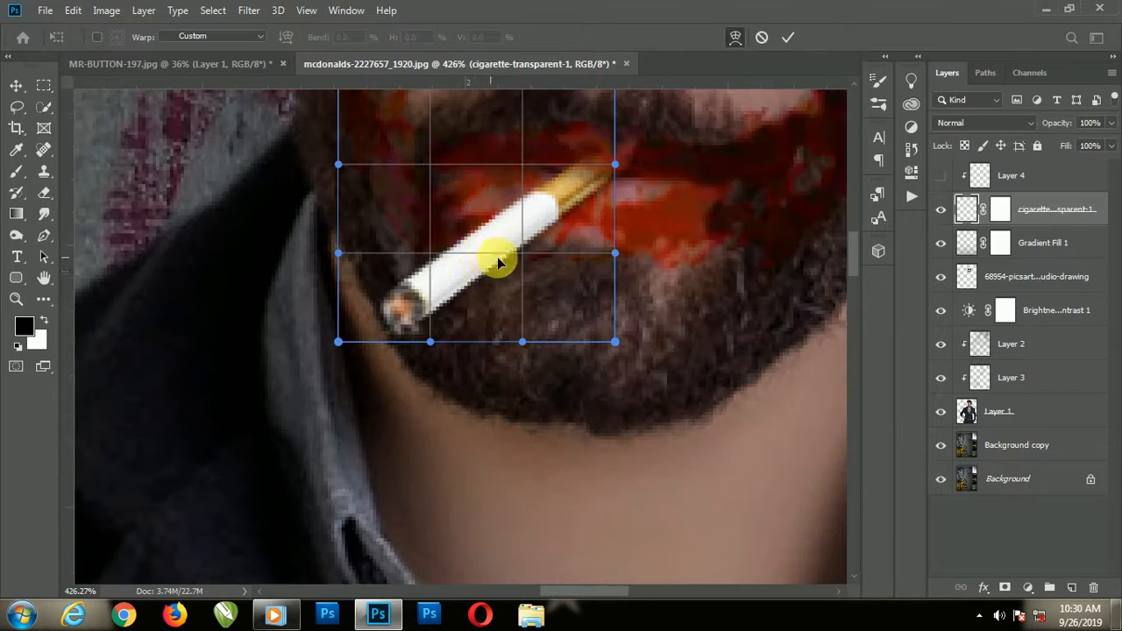
drag(516, 333, 509, 330)
drag(338, 165, 357, 187)
scroll(394, 154, up, 1)
drag(430, 116, 415, 177)
drag(337, 382, 319, 380)
click(790, 36)
scroll(611, 298, down, 2)
scroll(611, 298, down, 7)
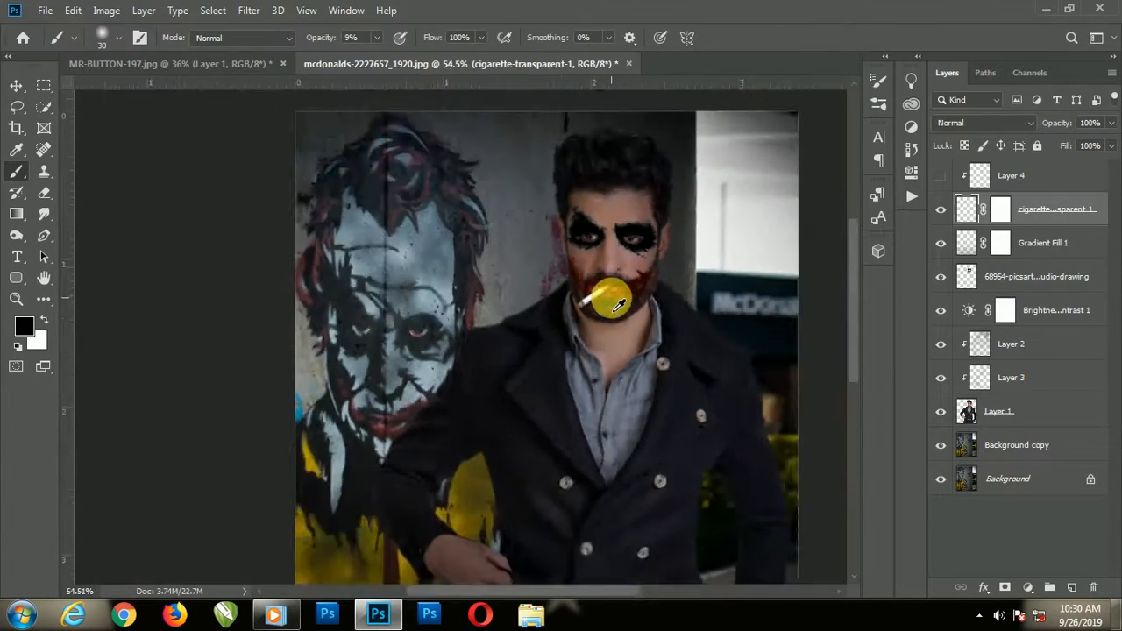
scroll(616, 254, up, 5)
scroll(561, 420, down, 4)
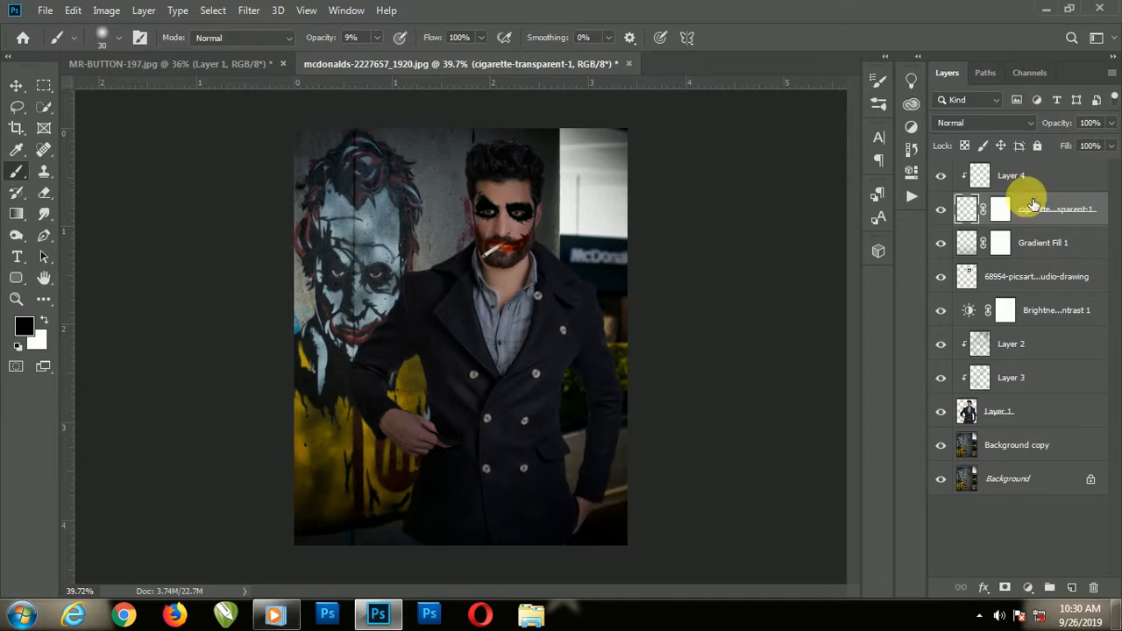
Step: Place the searchpng.com cigarette-smoke image above Layer 4 and scale it down near the man's face
click(1031, 180)
click(1046, 8)
click(378, 614)
drag(517, 224, 499, 186)
drag(362, 129, 513, 449)
drag(538, 504, 468, 242)
Step: Shrink the smoke further, rotate it to about -28°, position it rising from the cigarette's burning tip and apply the placement
scroll(487, 181, up, 4)
drag(365, 92, 429, 250)
drag(503, 330, 474, 322)
drag(536, 234, 484, 276)
drag(490, 345, 438, 359)
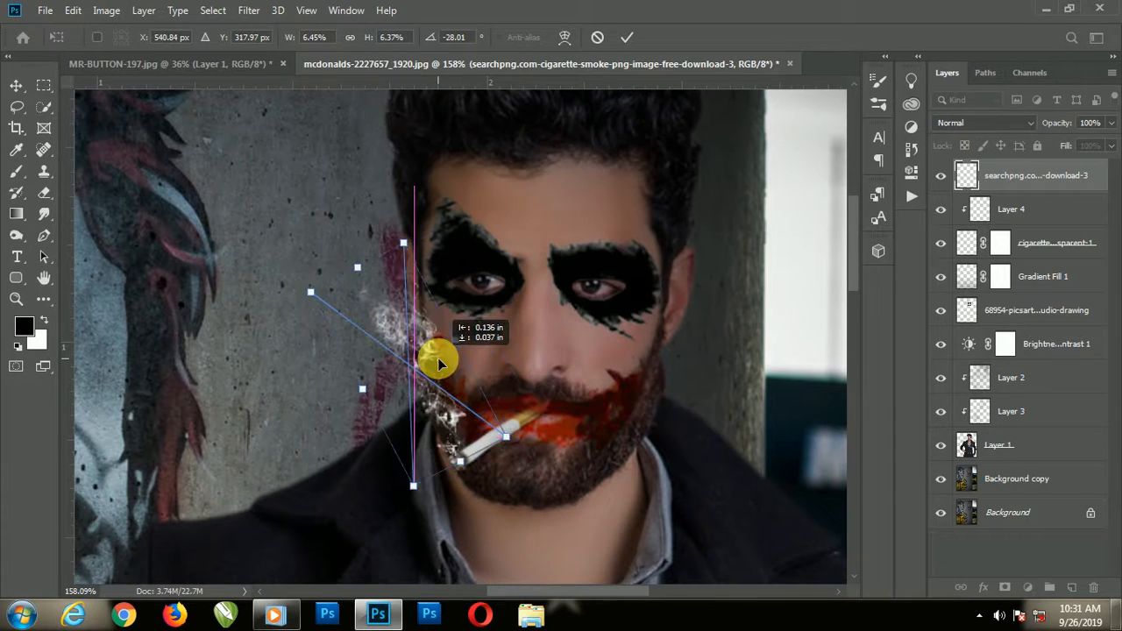
drag(310, 292, 331, 306)
drag(422, 365, 421, 371)
click(629, 36)
Step: Rasterize the cigarette-smoke layer
key(ctrl+0)
scroll(509, 245, up, 11)
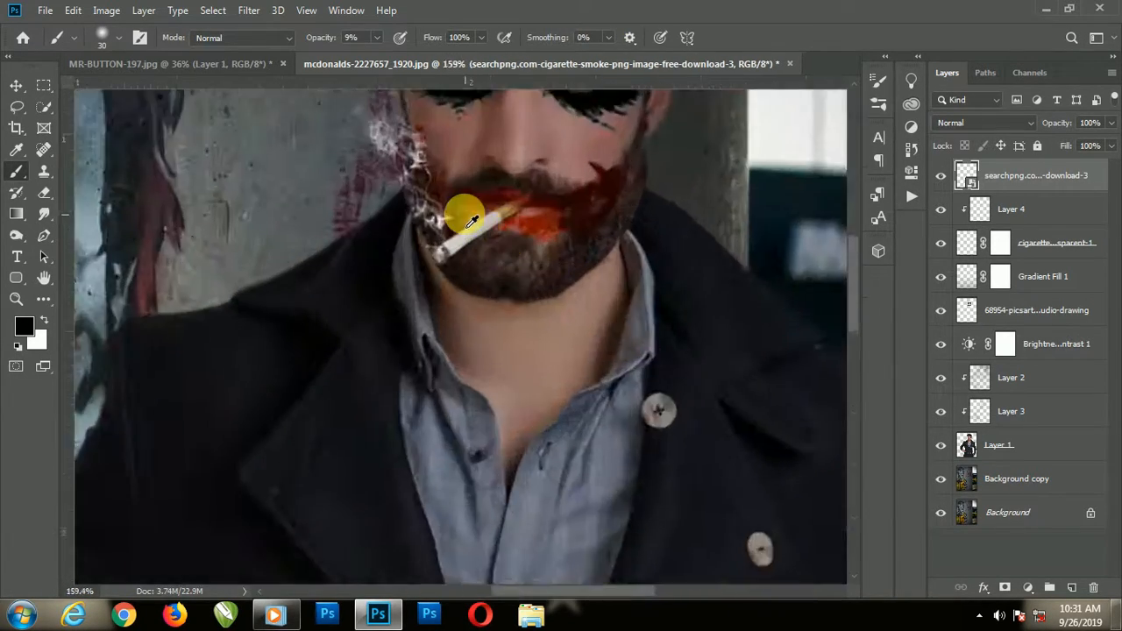
scroll(432, 243, up, 2)
right_click(1035, 177)
click(862, 293)
scroll(520, 386, down, 10)
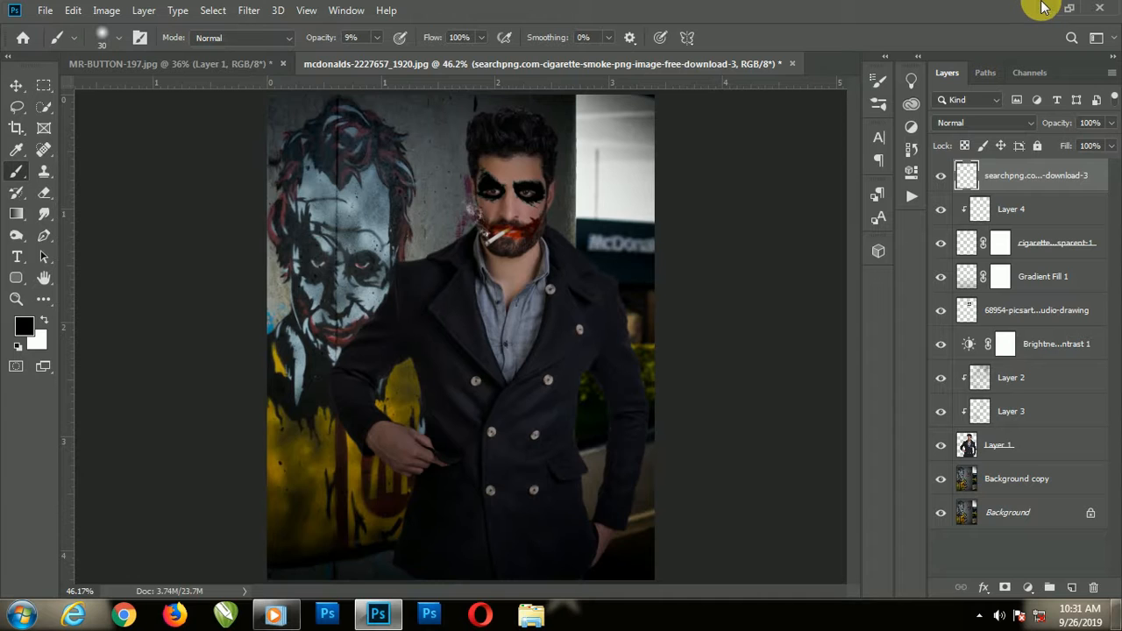
Step: On the Background copy layer, draw a closed Pen path around the pale curve of the mural face's left-hand eye
scroll(333, 254, up, 9)
click(1004, 478)
click(44, 235)
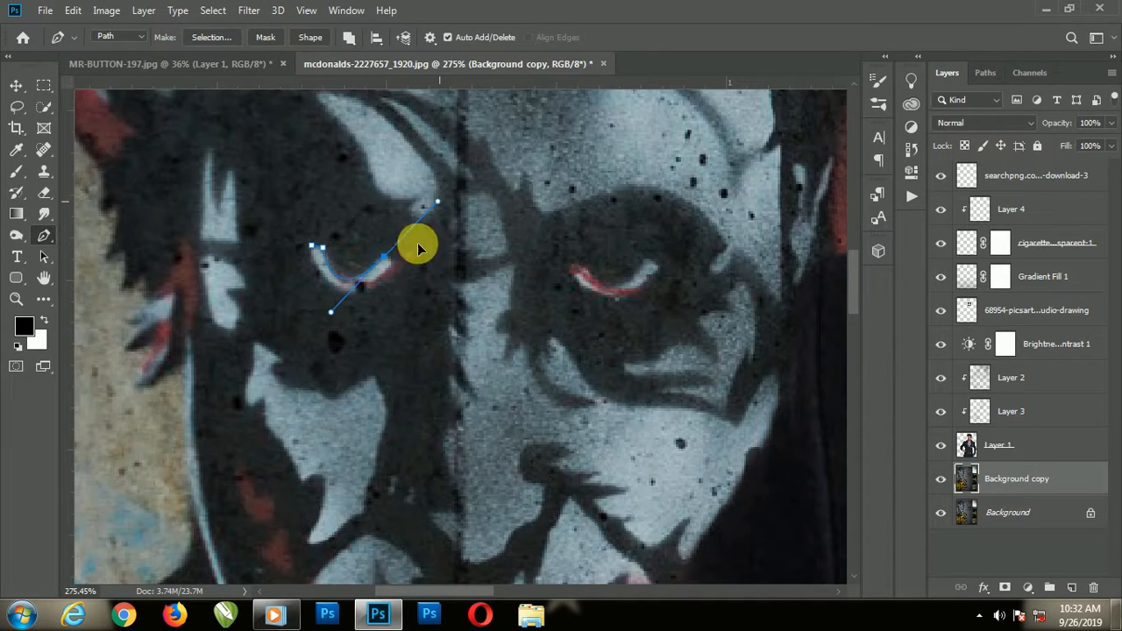
click(392, 260)
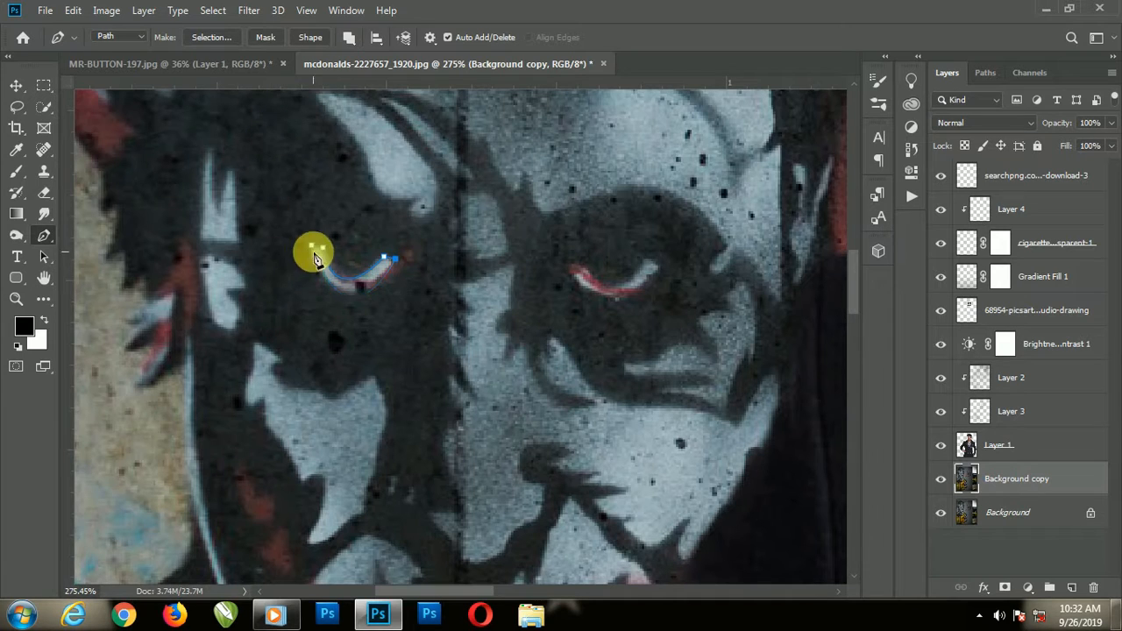
Step: Switch to the Brush and reduce its size to 1 px
click(21, 173)
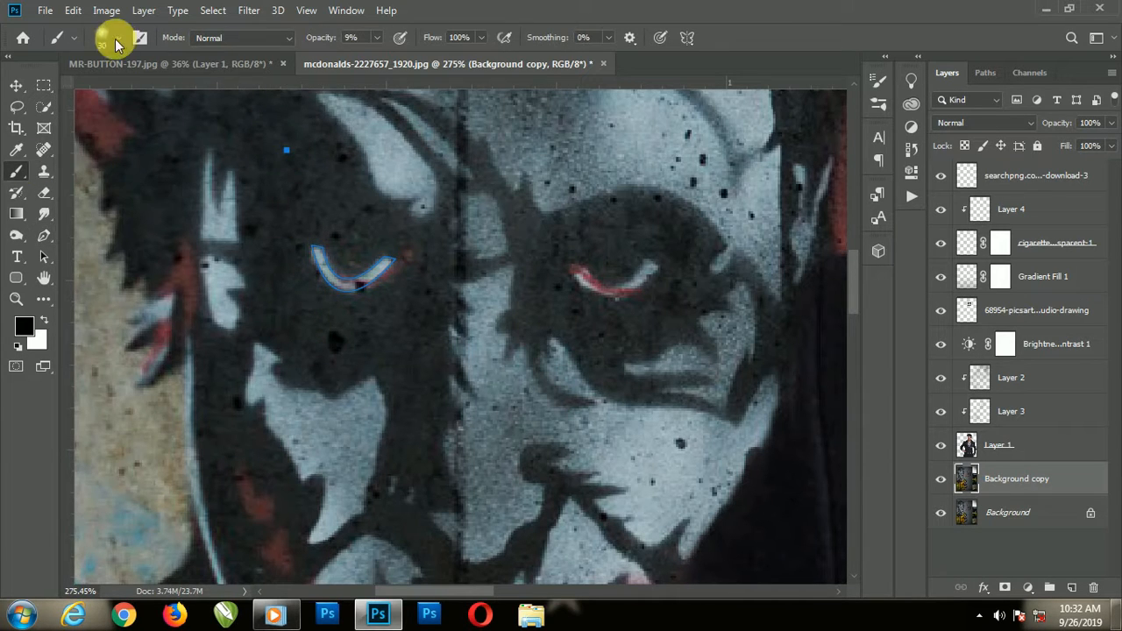
click(114, 39)
click(521, 121)
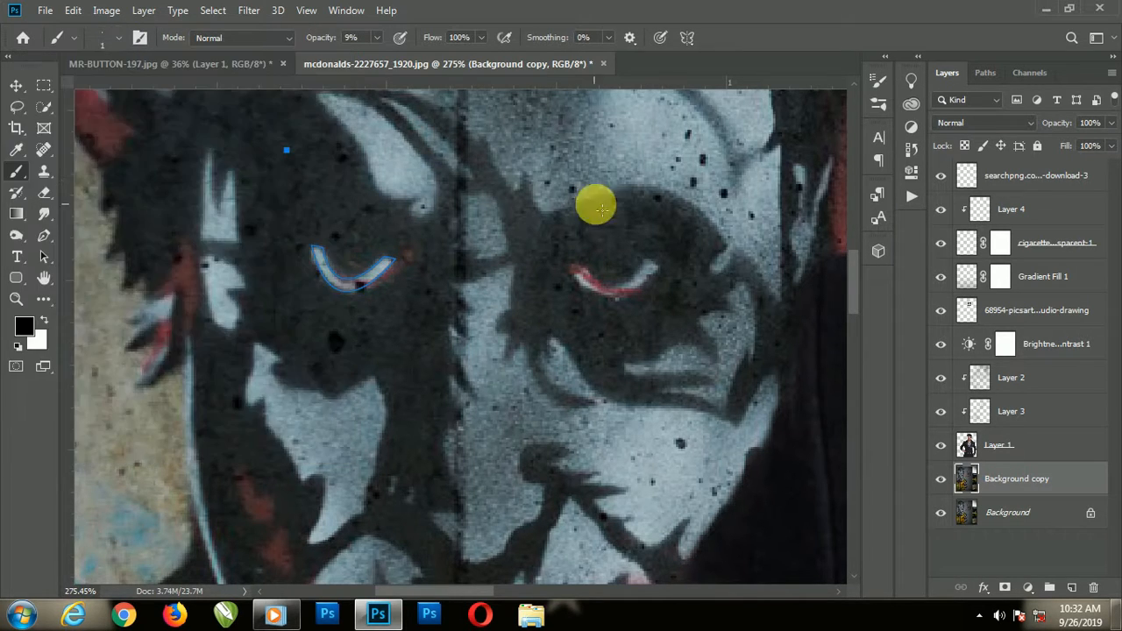
right_click(18, 172)
click(73, 174)
click(118, 39)
click(592, 158)
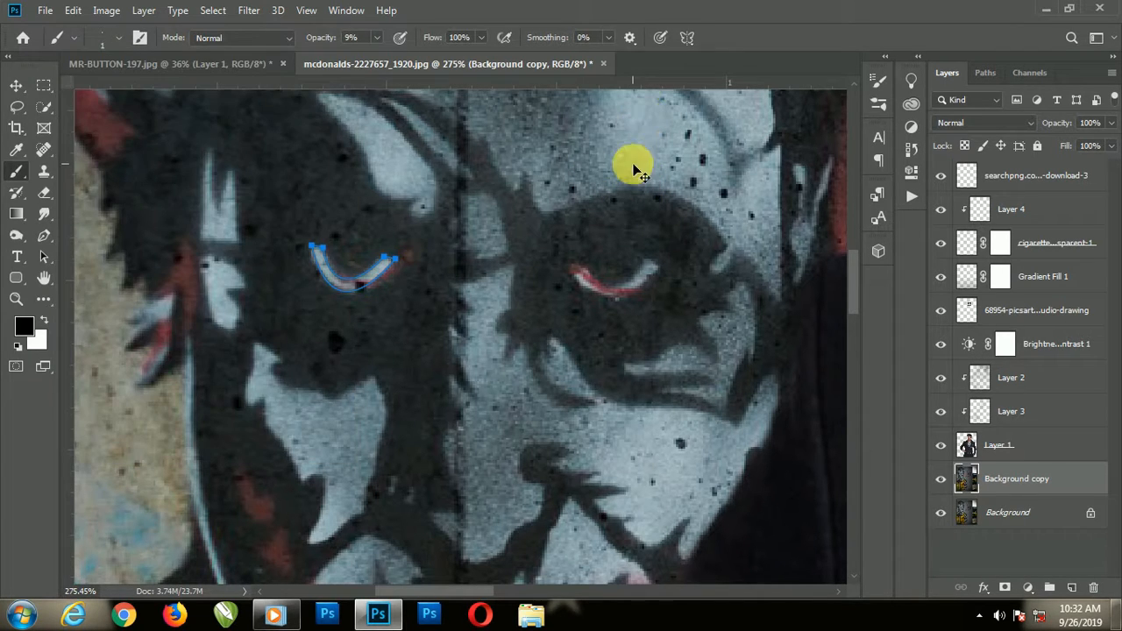
click(118, 38)
click(571, 191)
Step: Keep black as the brush colour, set the brush to 3 px at 100% opacity and add a new layer above Background copy
click(24, 326)
click(1055, 225)
click(120, 37)
drag(94, 92, 95, 92)
click(587, 161)
key(ctrl+shift+alt+n)
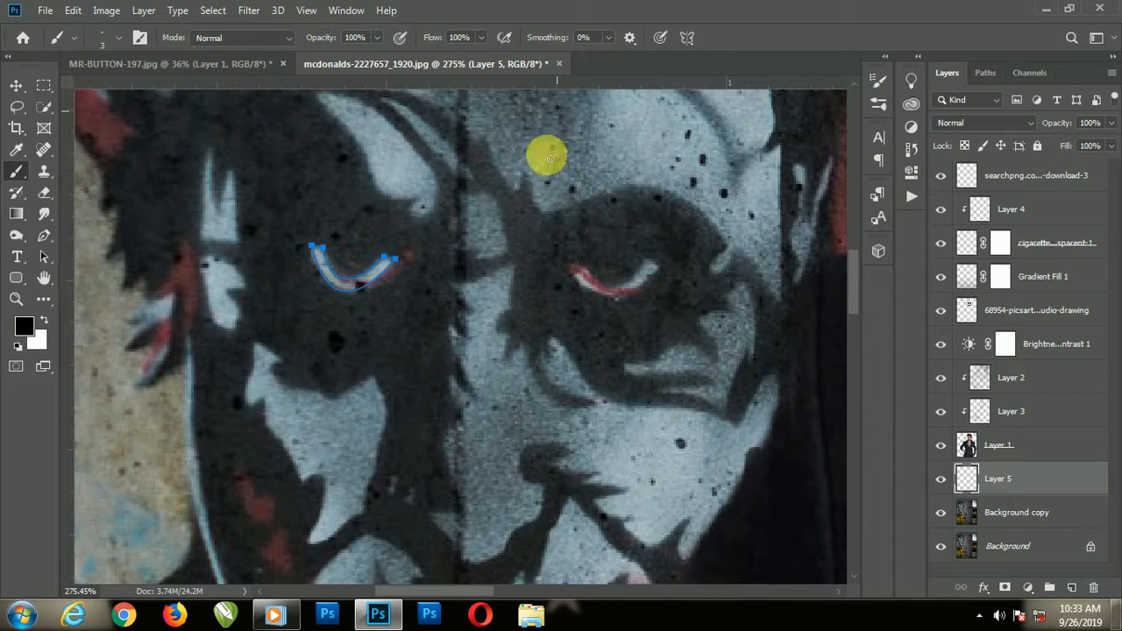
Step: Set the brush size to 1 px and stroke the eye path with it on Layer 5
click(122, 40)
text(1)
drag(569, 107, 568, 179)
click(44, 234)
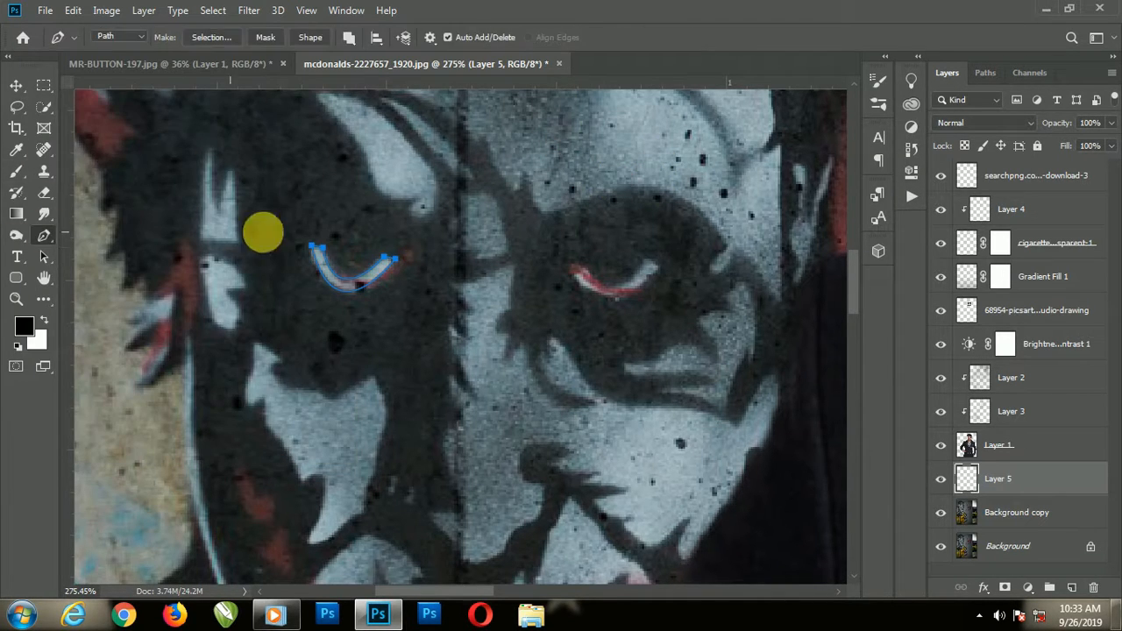
click(314, 253)
right_click(314, 253)
click(367, 344)
click(659, 195)
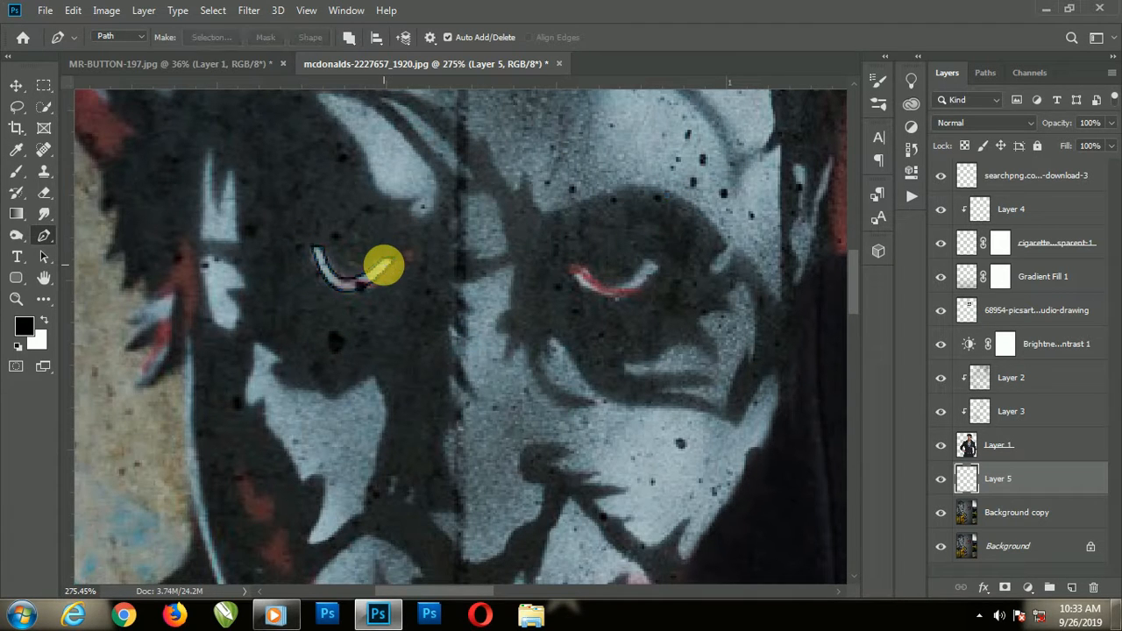
Step: Give Layer 5 a red Outer Glow in Screen mode with 100% opacity, 14% spread and 21 px size
right_click(389, 263)
right_click(1026, 476)
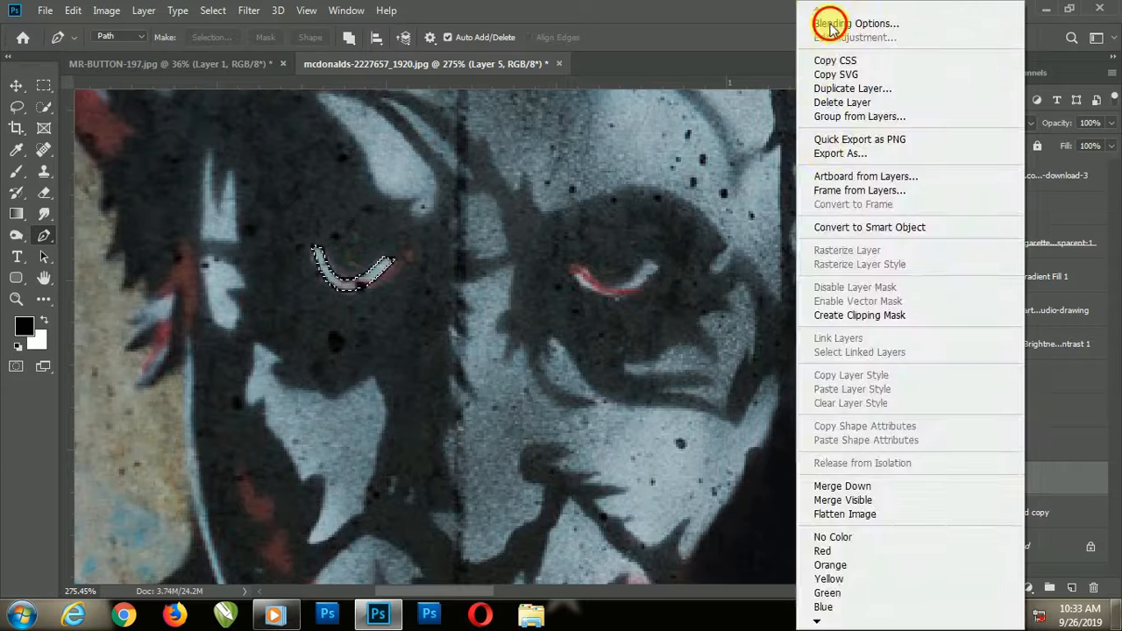
click(833, 27)
click(520, 365)
click(741, 194)
click(964, 182)
drag(761, 265, 787, 268)
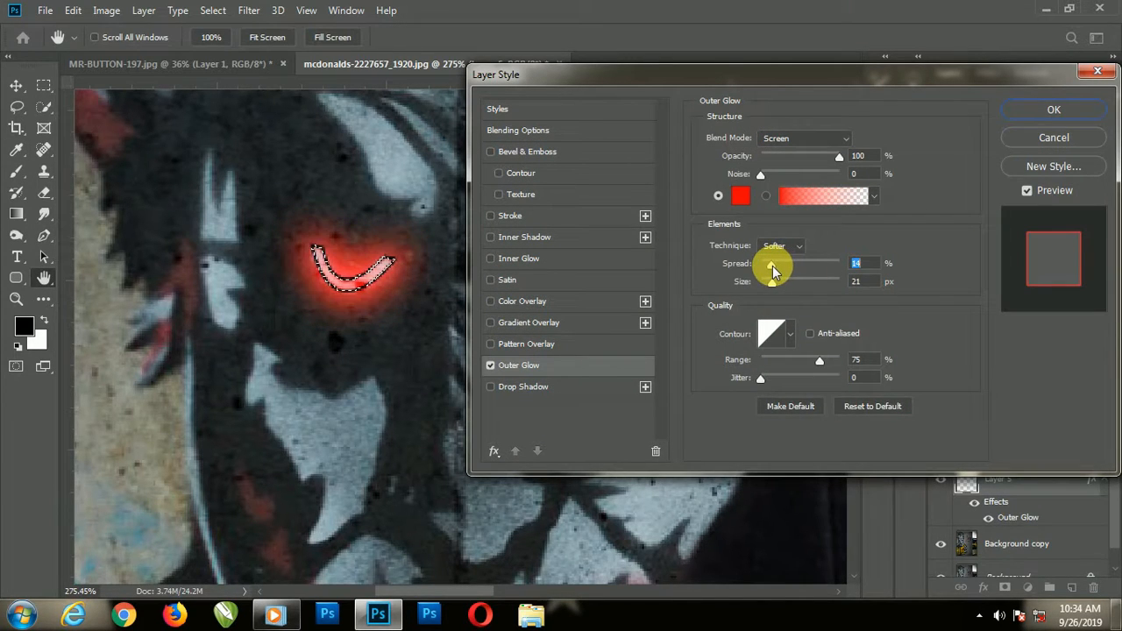
click(1047, 112)
scroll(611, 239, down, 3)
scroll(610, 239, down, 2)
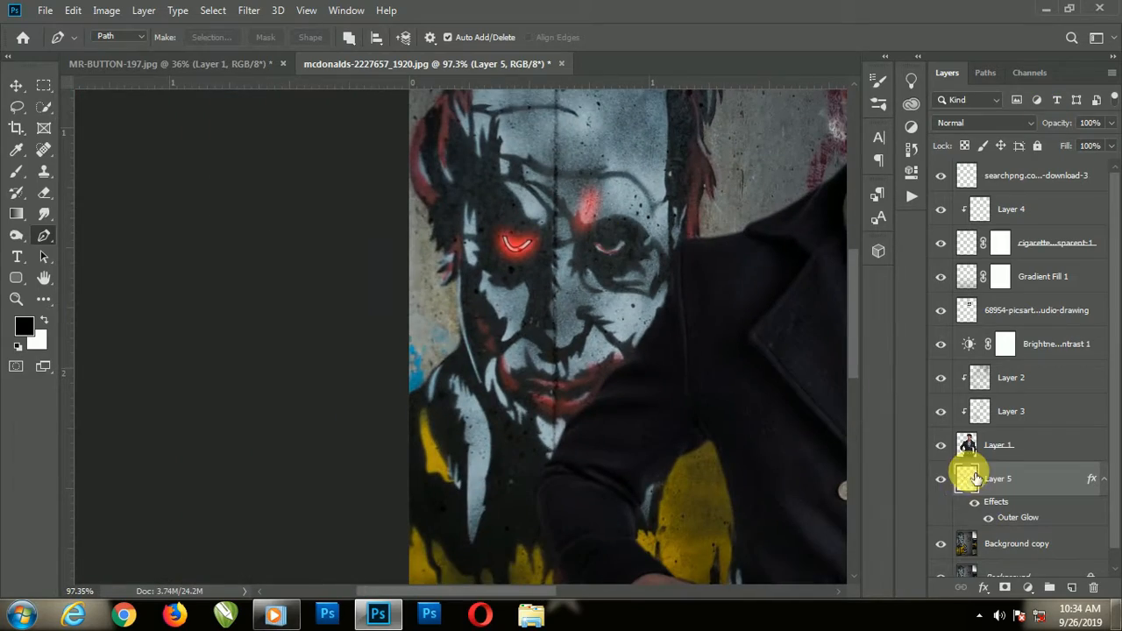
scroll(581, 280, down, 3)
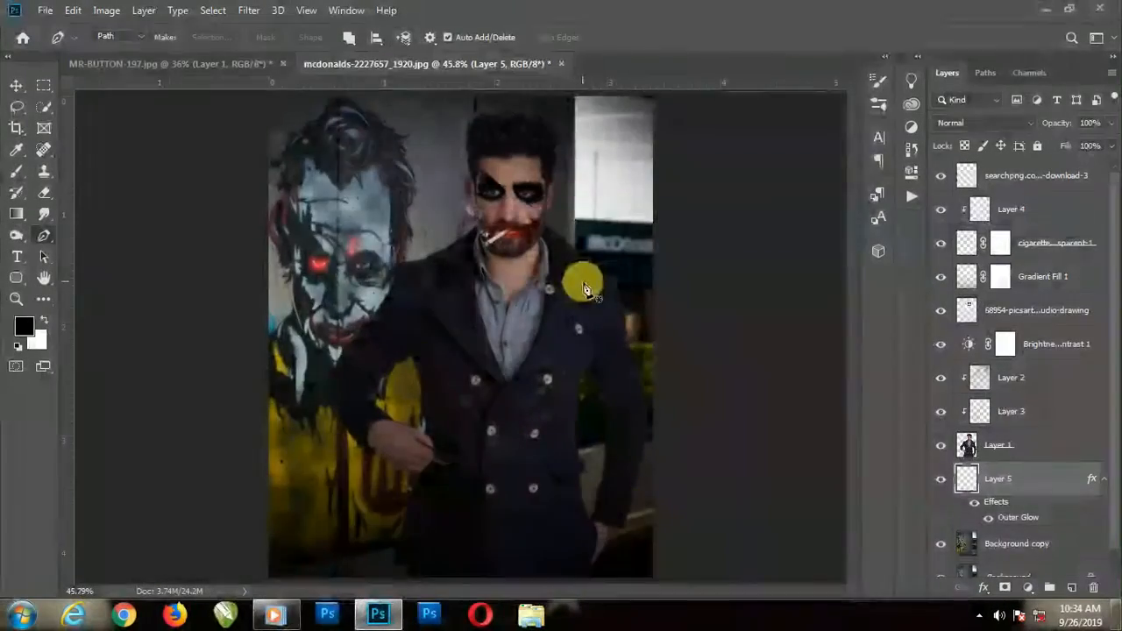
Step: Duplicate the glowing eye layer and move the copy onto the mural face's other eye
scroll(353, 258, up, 5)
key(ctrl+j)
key(v)
drag(195, 283, 391, 278)
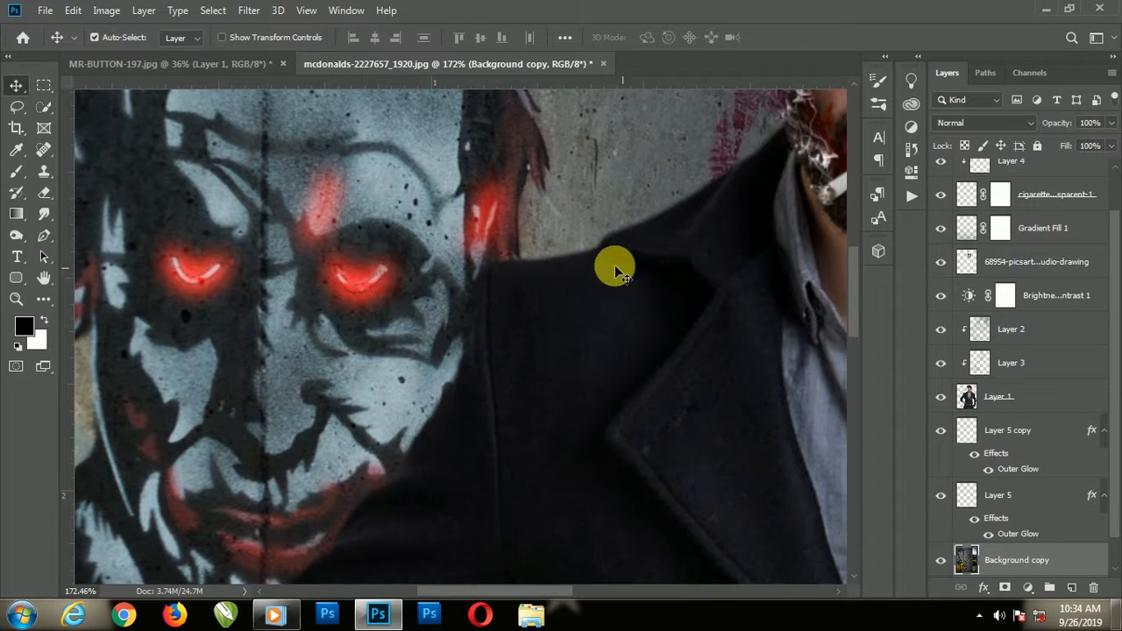
Step: Select the man's face paint and lower its layer opacity slightly
scroll(453, 206, down, 4)
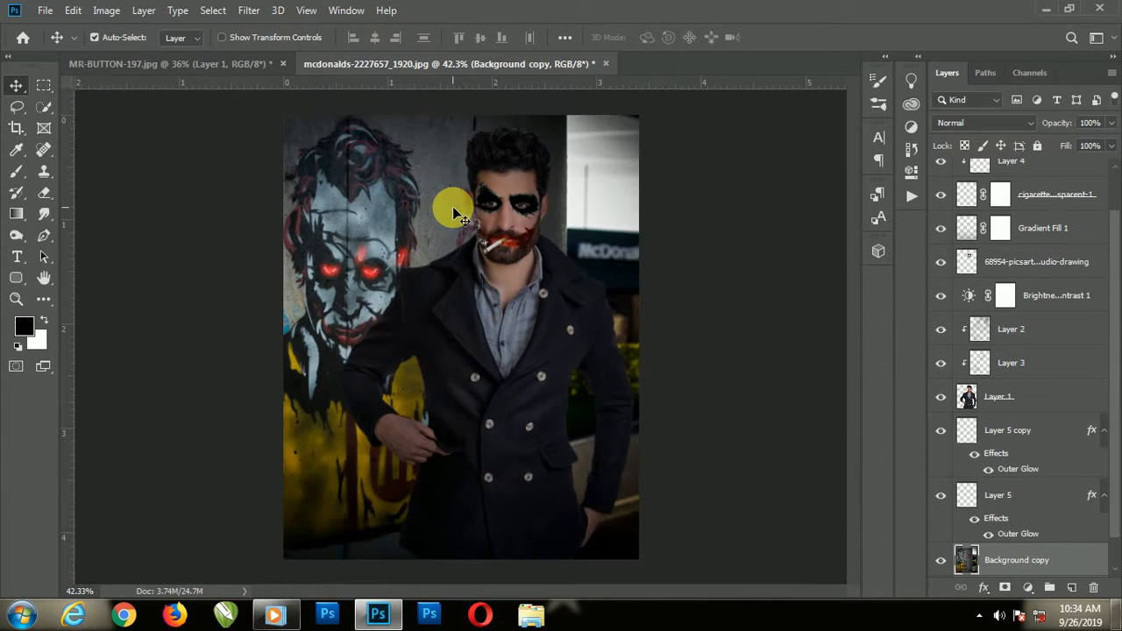
scroll(526, 177, up, 6)
click(545, 221)
drag(1066, 125, 1053, 125)
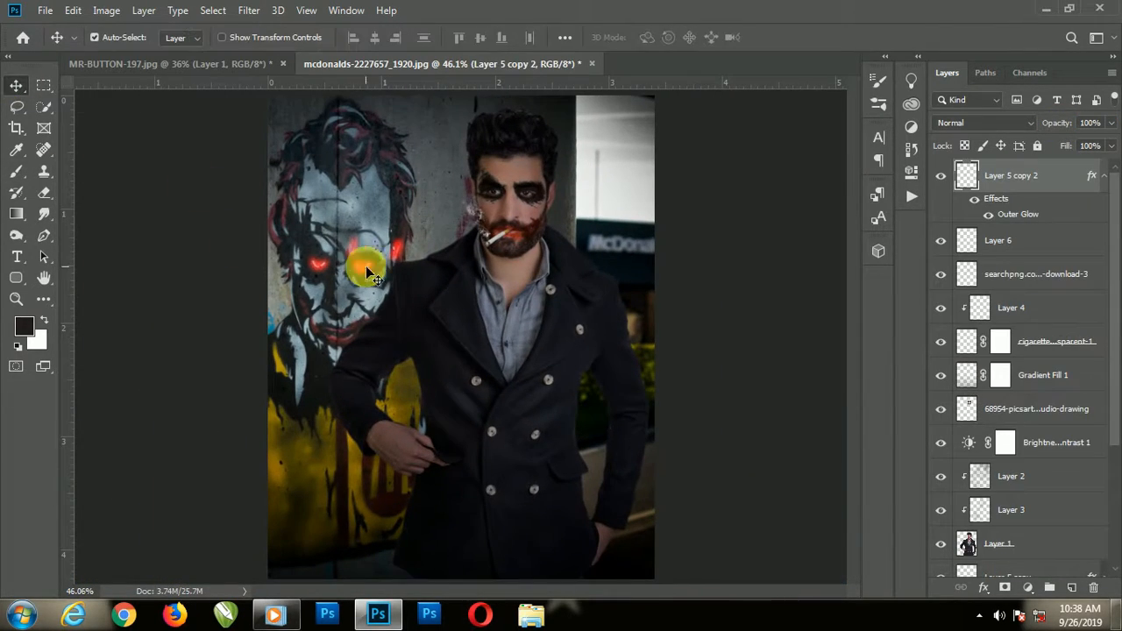
Step: Position the Layer 5 copy 2 red glow over the man's left eye
scroll(528, 190, up, 5)
drag(536, 195, 528, 190)
key(ctrl+z)
click(689, 100)
click(507, 187)
double_click(506, 186)
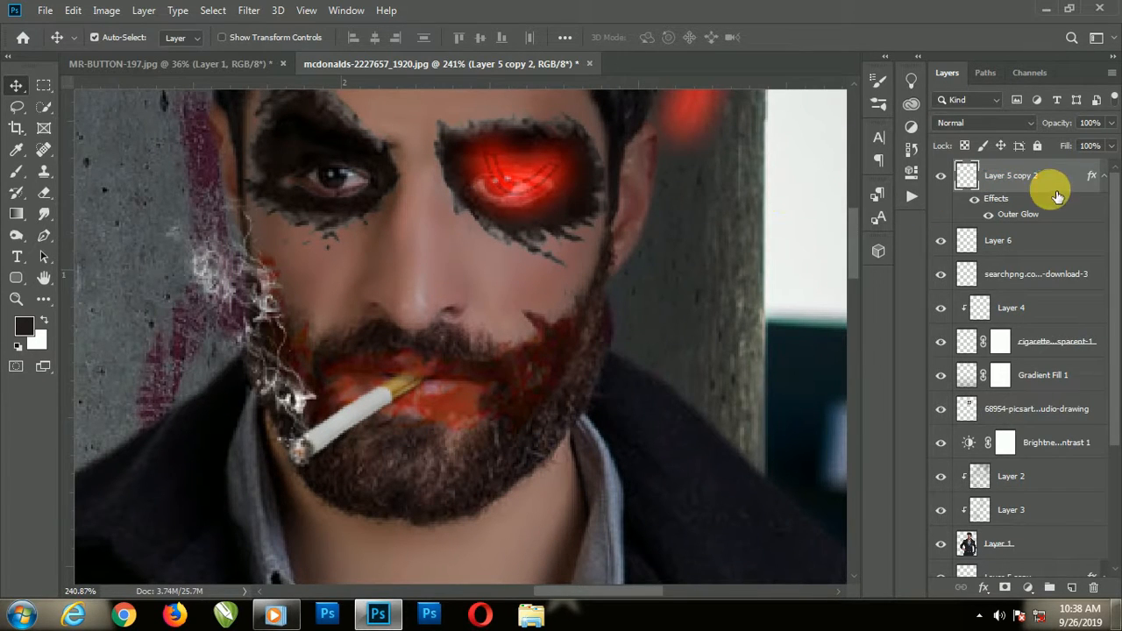
Step: Transform and warp the red glow to fit the shape of the man's left eye, and apply it
key(ctrl+t)
drag(568, 167, 650, 164)
scroll(645, 155, down, 5)
scroll(591, 164, up, 10)
click(734, 41)
key(Return)
scroll(719, 172, down, 12)
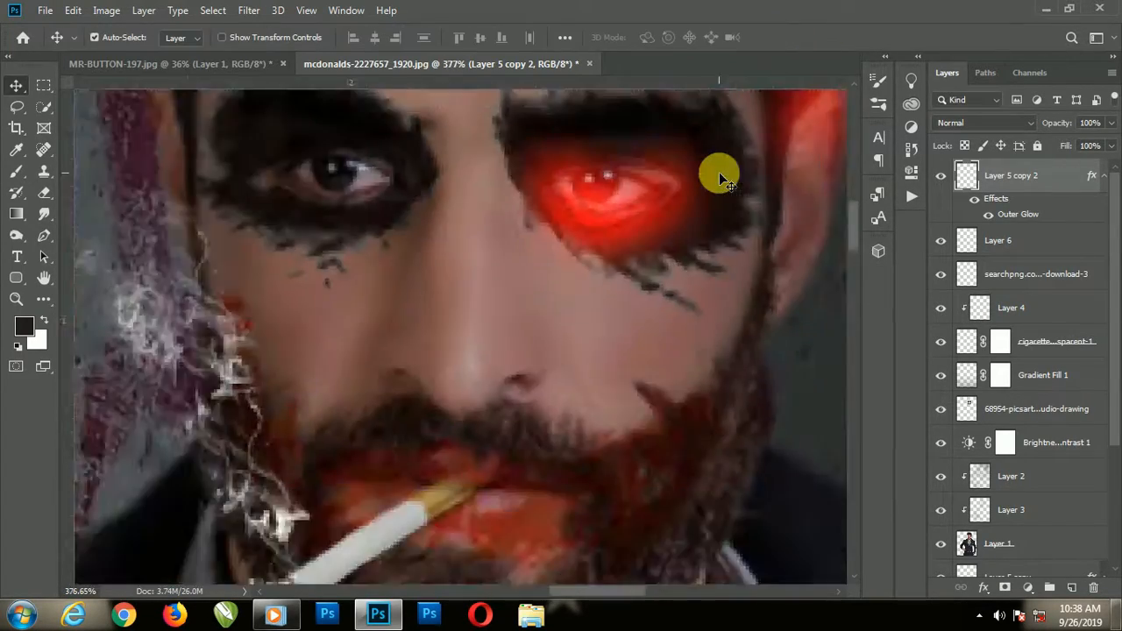
Step: Erase the stray red glow beside the man's ear and lower the glow layer's opacity to 64%
scroll(711, 211, up, 7)
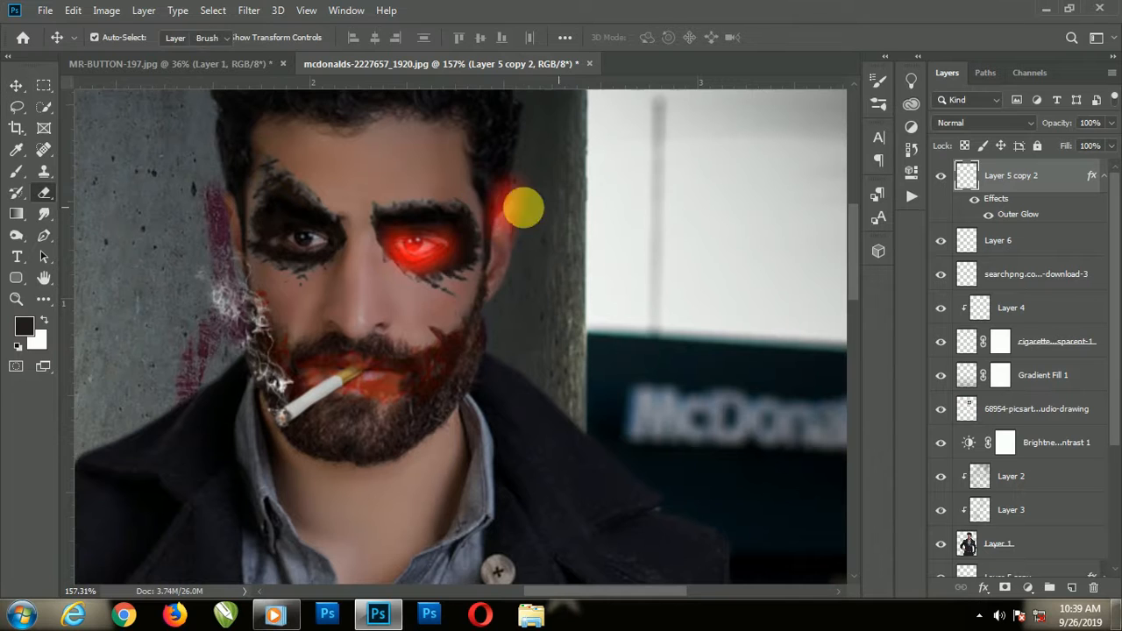
drag(523, 208, 541, 300)
click(13, 88)
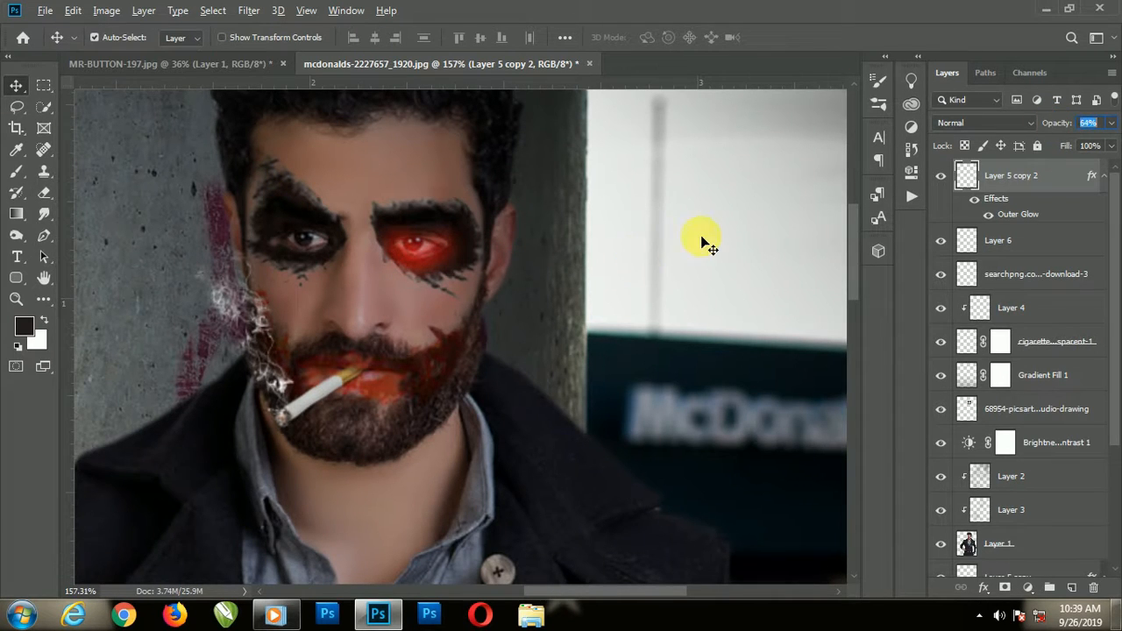
Step: Duplicate the eye glow layer and move the copy over the man's right eye
click(12, 86)
scroll(586, 255, down, 10)
key(ctrl+j)
scroll(522, 193, up, 12)
drag(507, 208, 305, 207)
double_click(1034, 178)
double_click(1004, 206)
click(1013, 179)
Step: Transform and warp the copied glow to fit the man's right eye, and apply it
key(ctrl+t)
click(735, 38)
scroll(352, 183, up, 6)
click(786, 38)
scroll(662, 151, down, 5)
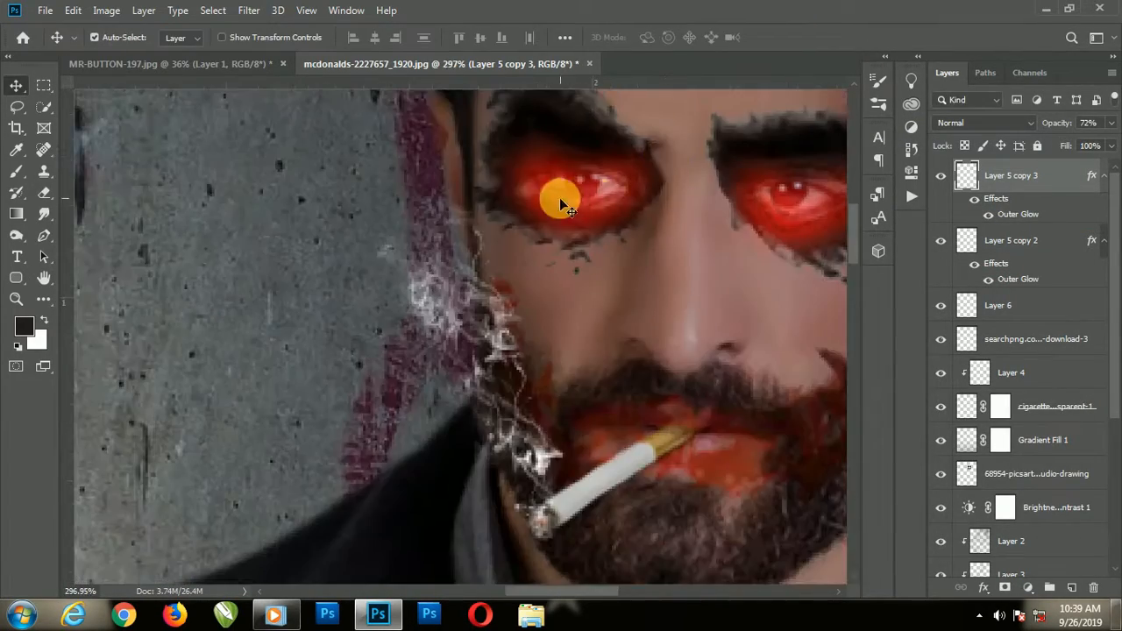
key(ctrl+t)
click(786, 38)
scroll(674, 153, down, 5)
scroll(673, 158, down, 2)
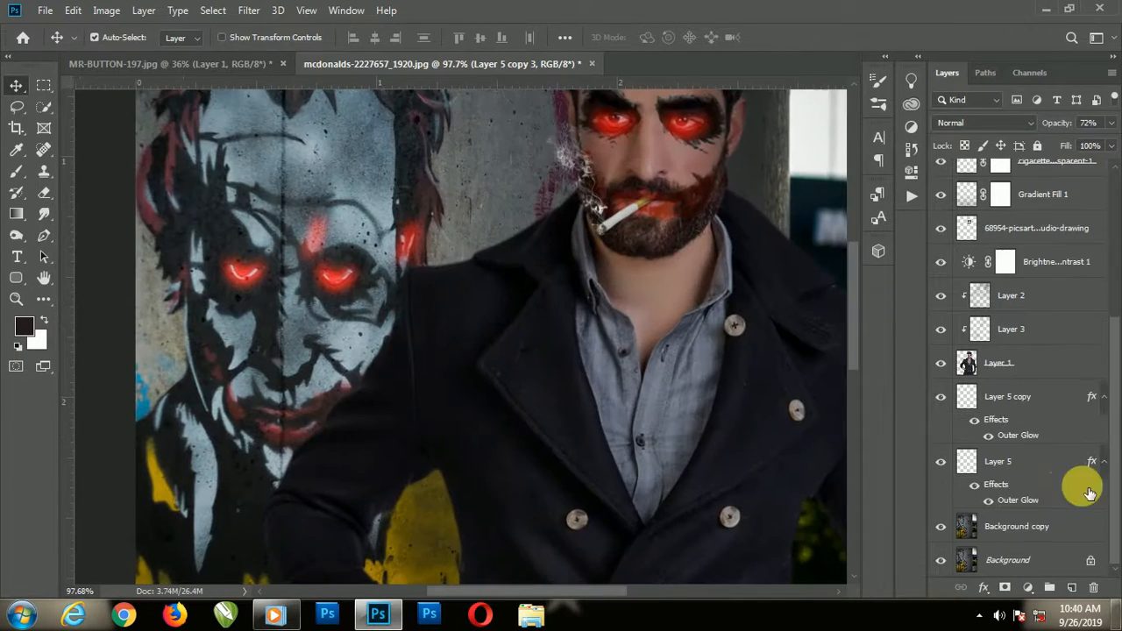
Step: Erase the stray red glow beside the mural's ear on Layer 5 copy and on its forehead on Layer 5
click(1015, 396)
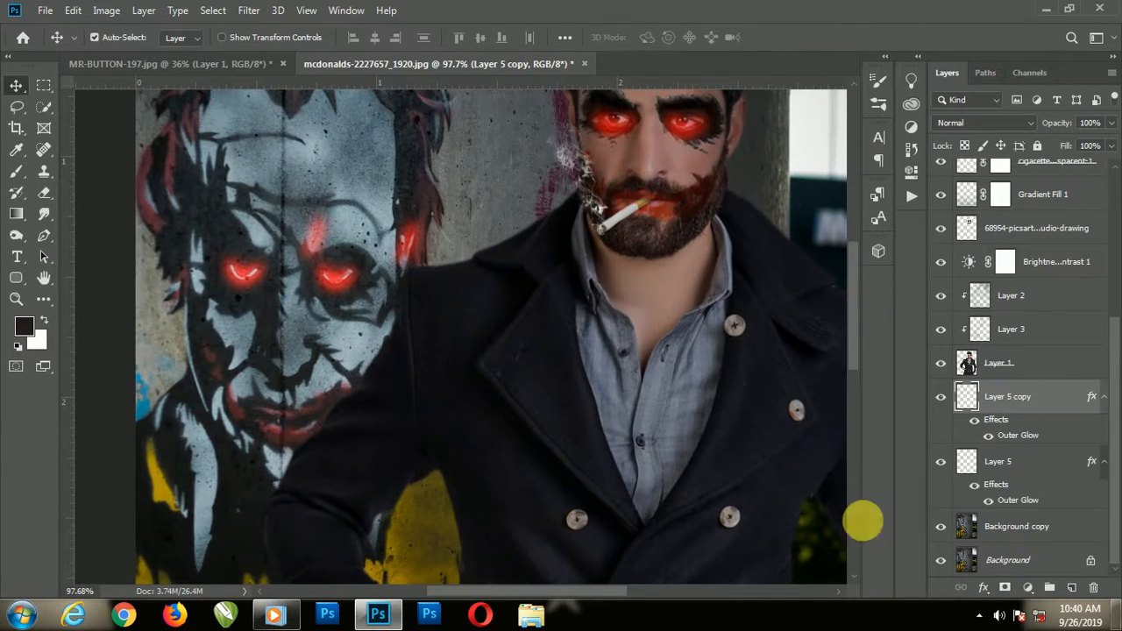
drag(421, 255, 411, 220)
click(1033, 471)
drag(308, 206, 312, 210)
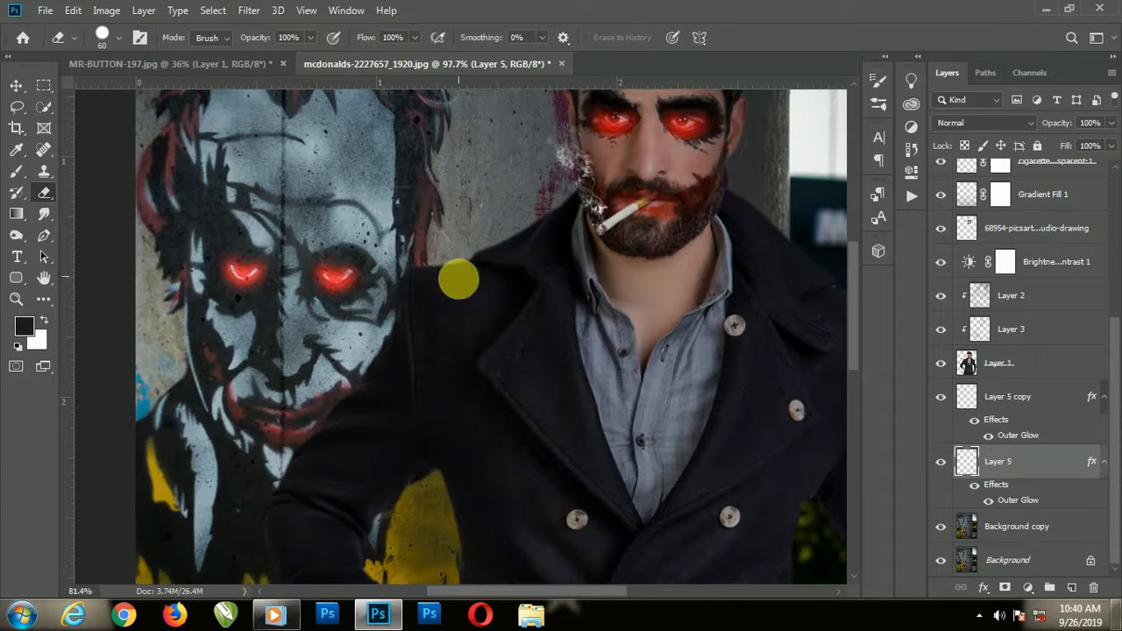
scroll(483, 301, down, 6)
click(18, 86)
Step: Lower the opacity of both glow layers over the man's eyes to 53%
scroll(531, 237, up, 1)
scroll(1022, 262, up, 8)
click(1017, 177)
ctrl+click(1021, 240)
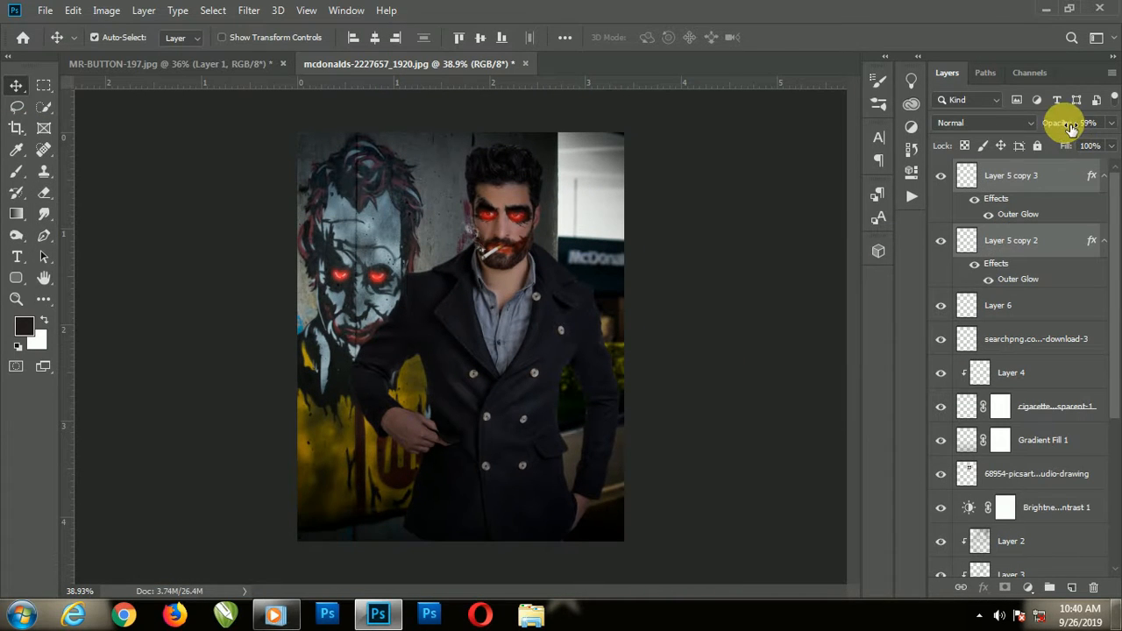
click(741, 310)
click(1009, 176)
Step: Place the bokeh image from the desktop below the man's layer, scale it over the background beside him, and apply it
click(1044, 8)
drag(589, 125, 529, 267)
drag(1040, 177, 1035, 368)
key(ctrl+t)
drag(293, 233, 568, 171)
drag(503, 309, 626, 233)
drag(670, 427, 710, 536)
click(626, 37)
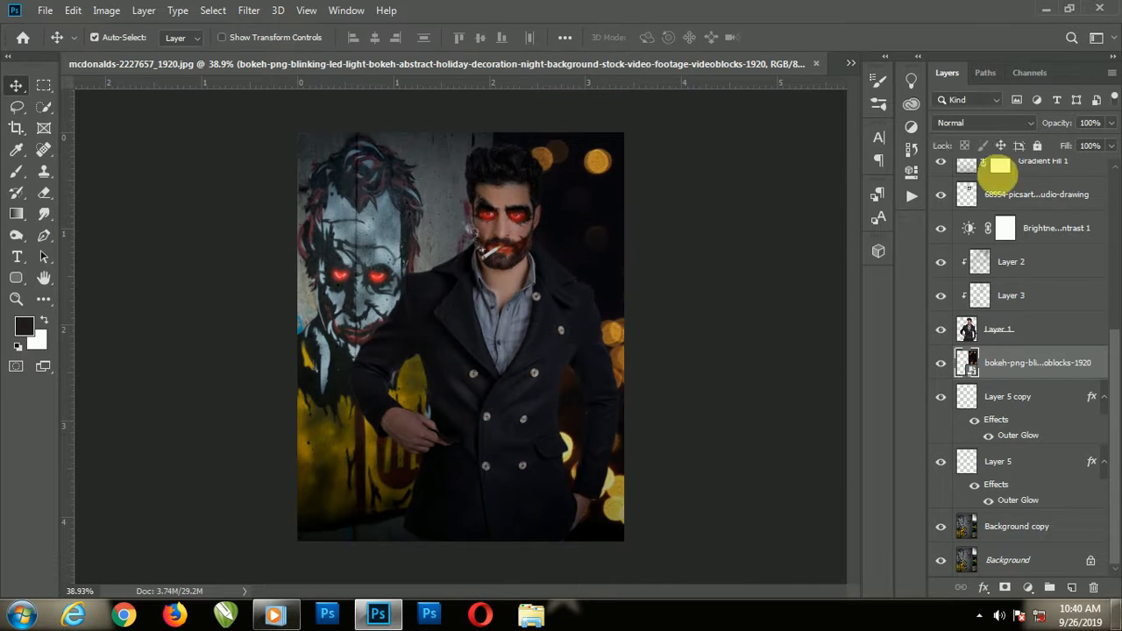
Step: Set the bokeh layer's blend mode to Screen and move the lights over the bright background beside the man
click(982, 123)
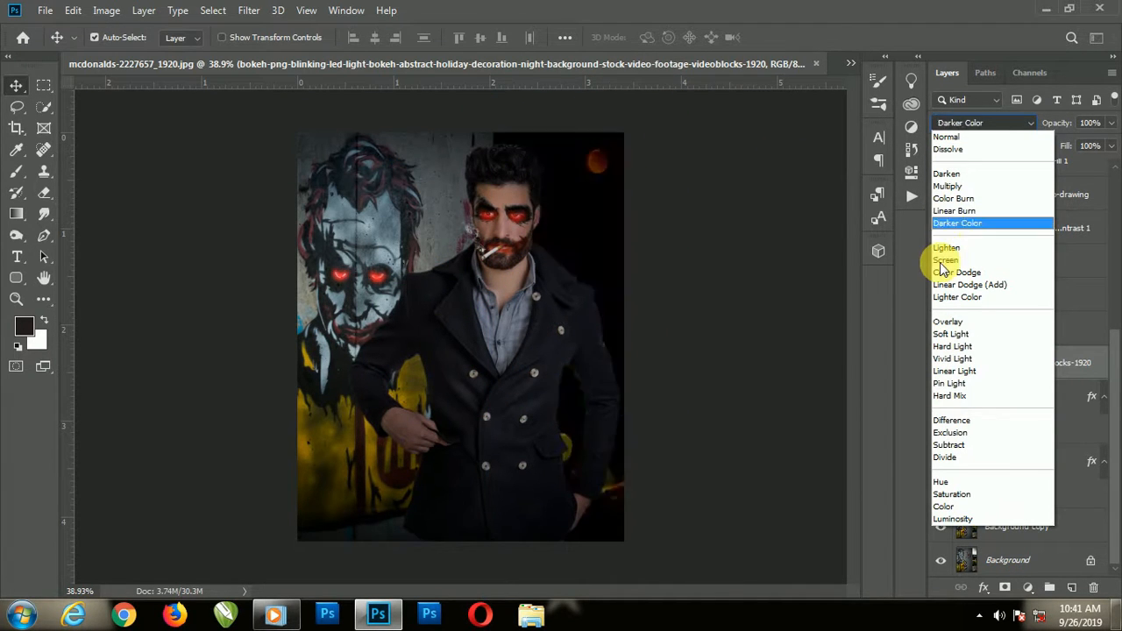
click(946, 262)
drag(586, 324, 608, 185)
click(567, 273)
drag(568, 276, 574, 247)
Step: Transform and reposition the bokeh lights to fit the background strip beside the man, and apply it
key(ctrl+t)
drag(796, 383, 600, 172)
drag(605, 98, 603, 213)
drag(655, 251, 626, 197)
drag(585, 143, 587, 186)
drag(627, 238, 647, 271)
drag(615, 200, 609, 265)
drag(554, 188, 533, 174)
drag(637, 342, 729, 501)
drag(601, 414, 615, 348)
click(626, 36)
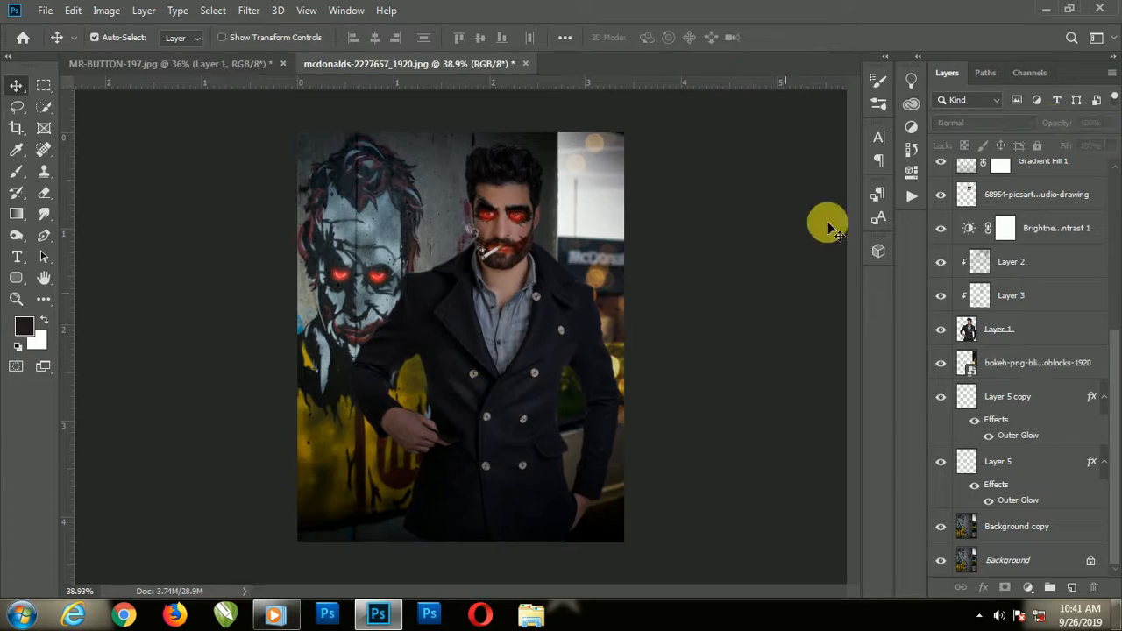
Step: Place the 4d212ec0f8 sparks image from the desktop, scale it along the lower edge of the picture, and apply it
click(1045, 9)
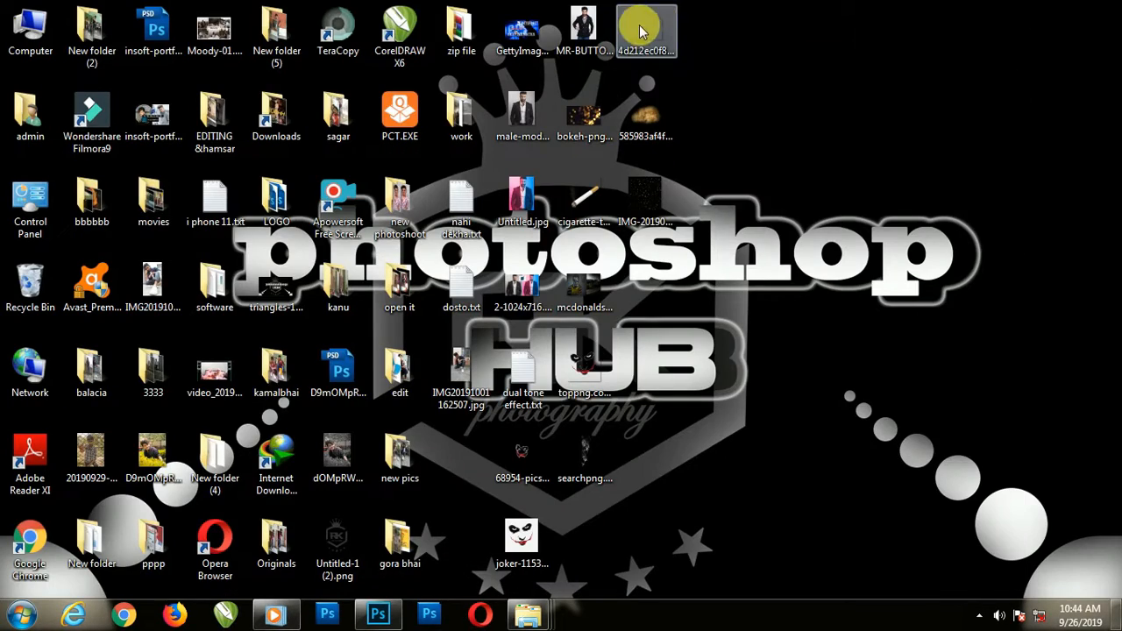
drag(649, 26, 649, 66)
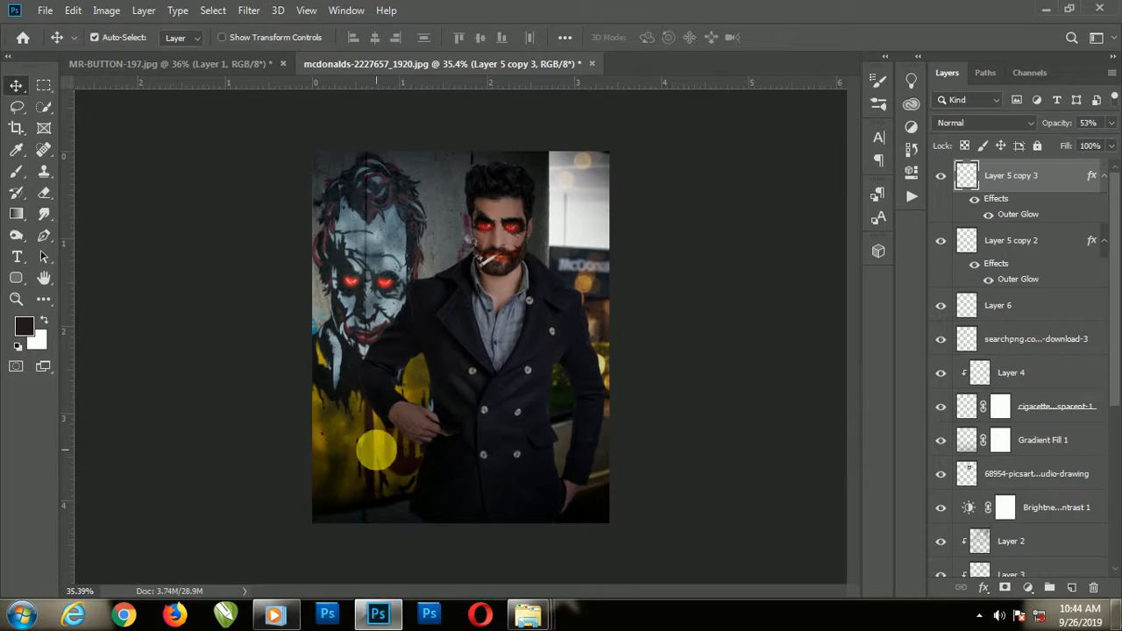
drag(377, 430, 260, 578)
drag(489, 392, 678, 263)
drag(510, 347, 392, 446)
drag(604, 357, 448, 240)
drag(452, 425, 503, 451)
drag(473, 275, 485, 248)
drag(468, 381, 461, 401)
click(624, 40)
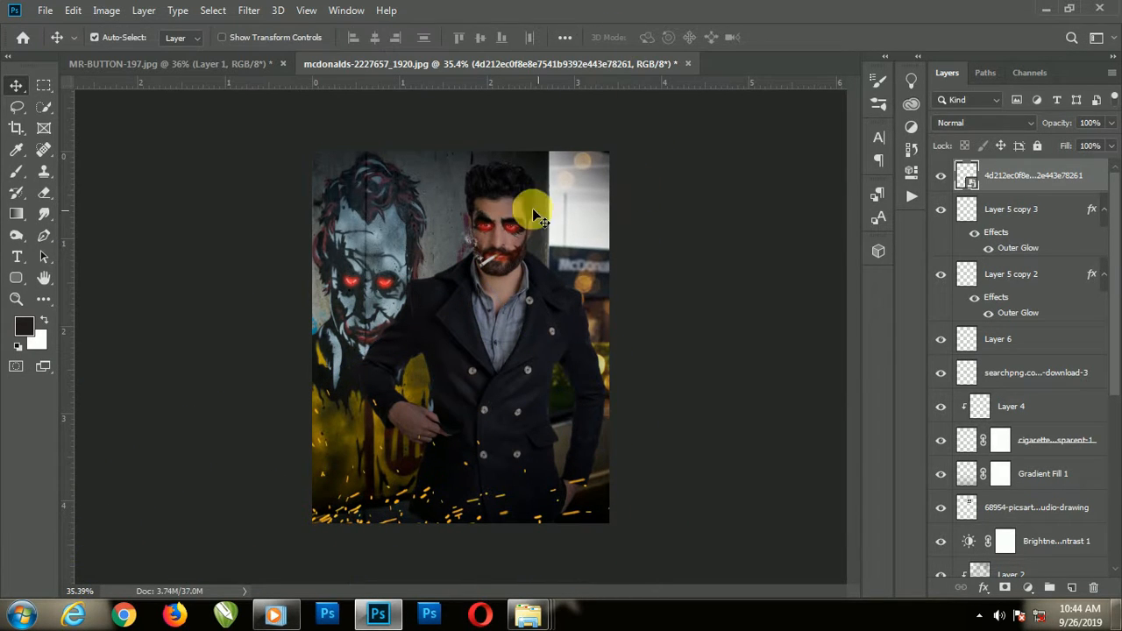
Step: Rasterize the sparks layer and soften it with a Gaussian Blur
right_click(1029, 179)
click(841, 296)
click(249, 10)
mouse_move(273, 196)
click(502, 260)
drag(852, 391, 840, 397)
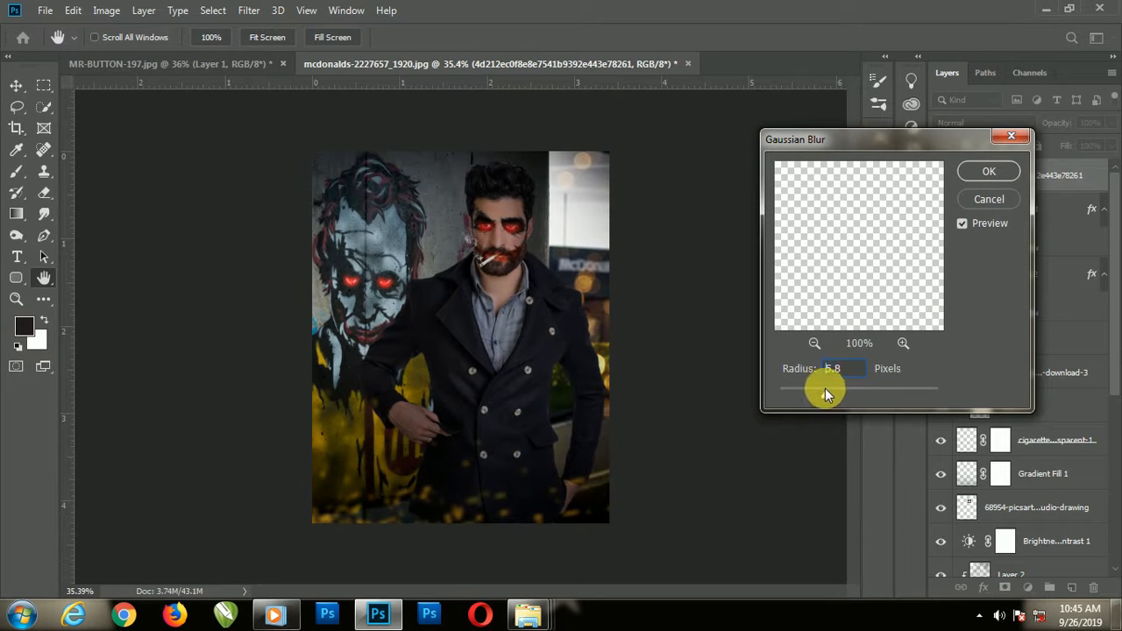
click(985, 173)
Step: Place the 585983af4f golden smoke image from the desktop and move its layer directly below the man's layer
click(1047, 14)
drag(646, 115, 570, 323)
drag(1018, 178, 1018, 412)
drag(464, 328, 552, 375)
drag(1039, 392, 1034, 477)
Step: Scale and position the golden smoke across the lower background, apply it, and set its layer opacity to 78%
key(ctrl+t)
drag(641, 426, 685, 450)
drag(378, 338, 190, 223)
drag(535, 365, 656, 453)
click(626, 38)
drag(1077, 129, 1071, 128)
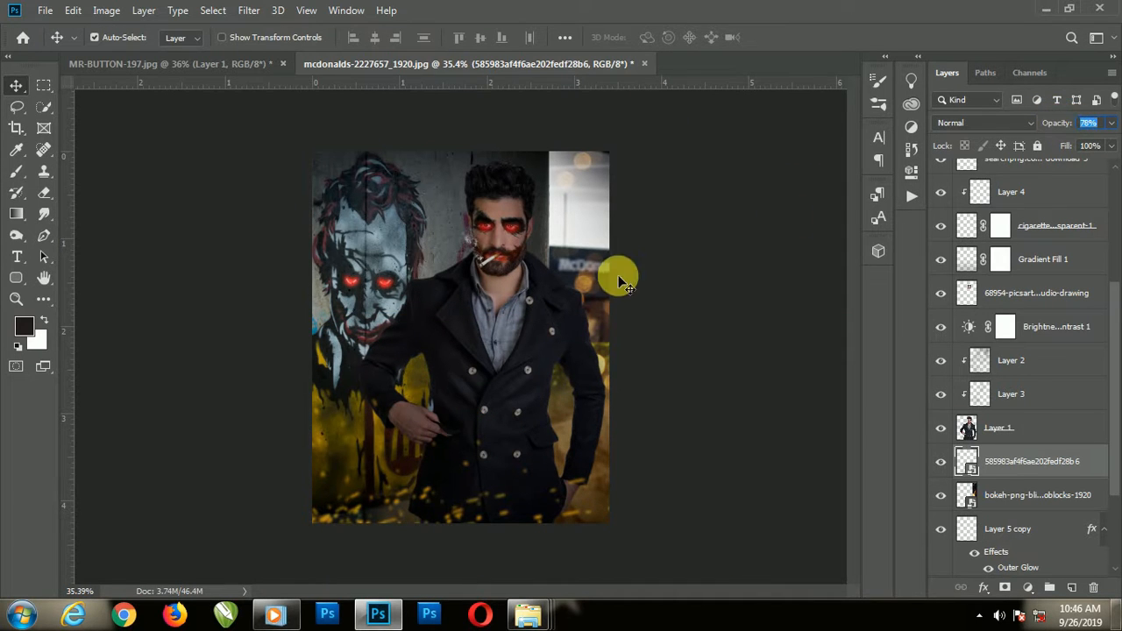
Step: Enlarge the smoke rising from the man's cigarette, apply the transform, and hide Layer 6
click(15, 85)
scroll(585, 256, up, 14)
scroll(585, 255, down, 14)
scroll(481, 243, up, 8)
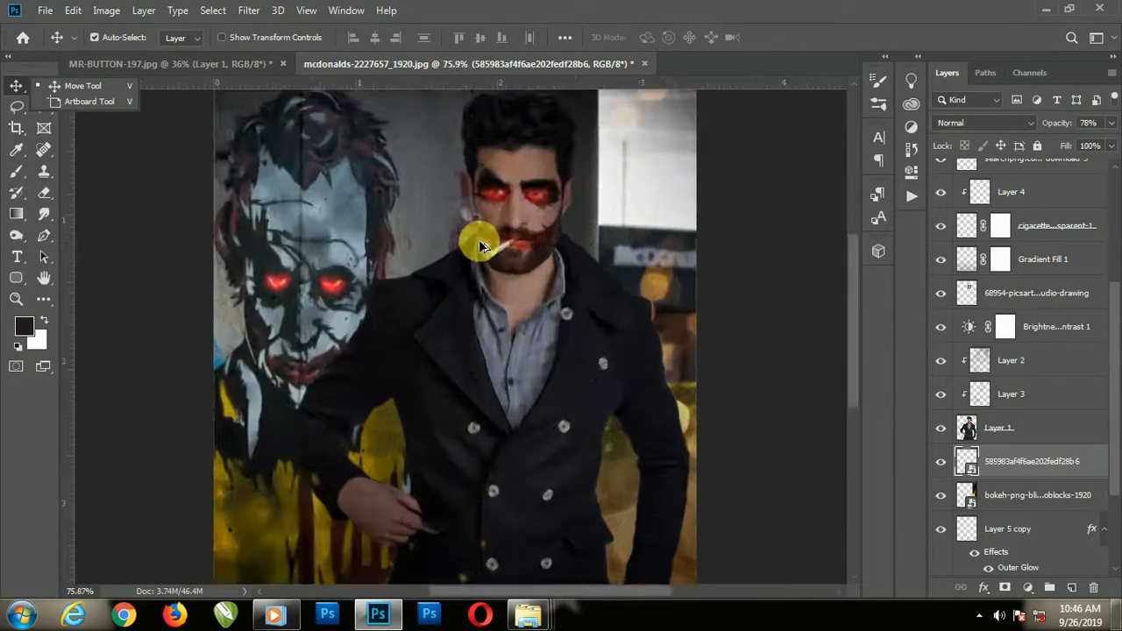
scroll(479, 239, up, 6)
click(1002, 167)
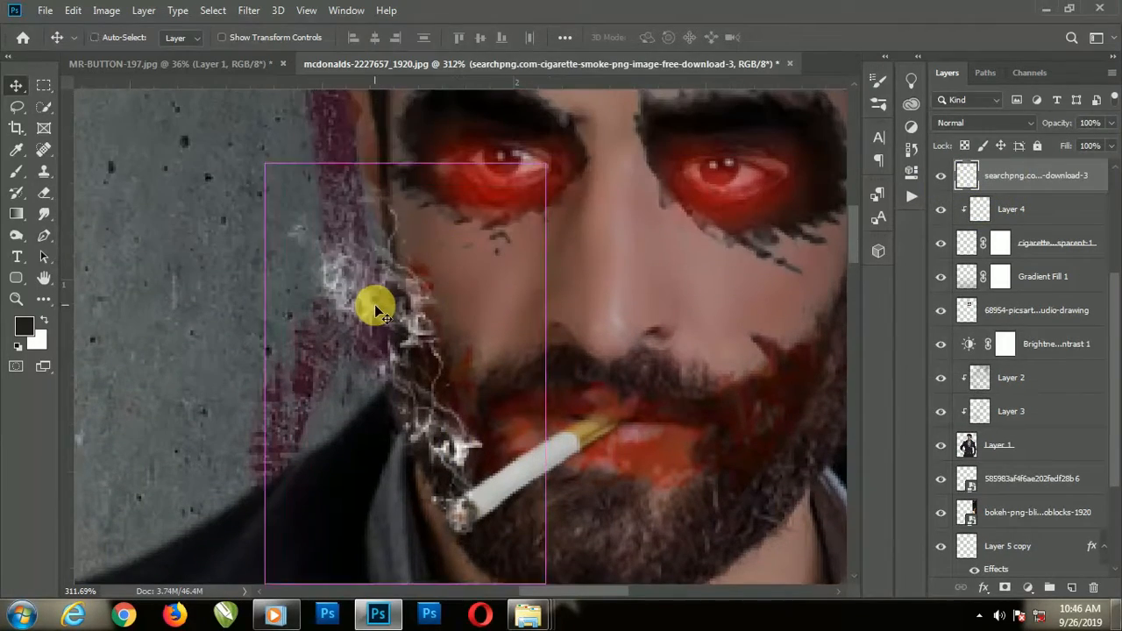
key(ctrl+t)
drag(265, 163, 93, 99)
key(Return)
scroll(395, 360, down, 8)
scroll(399, 348, up, 5)
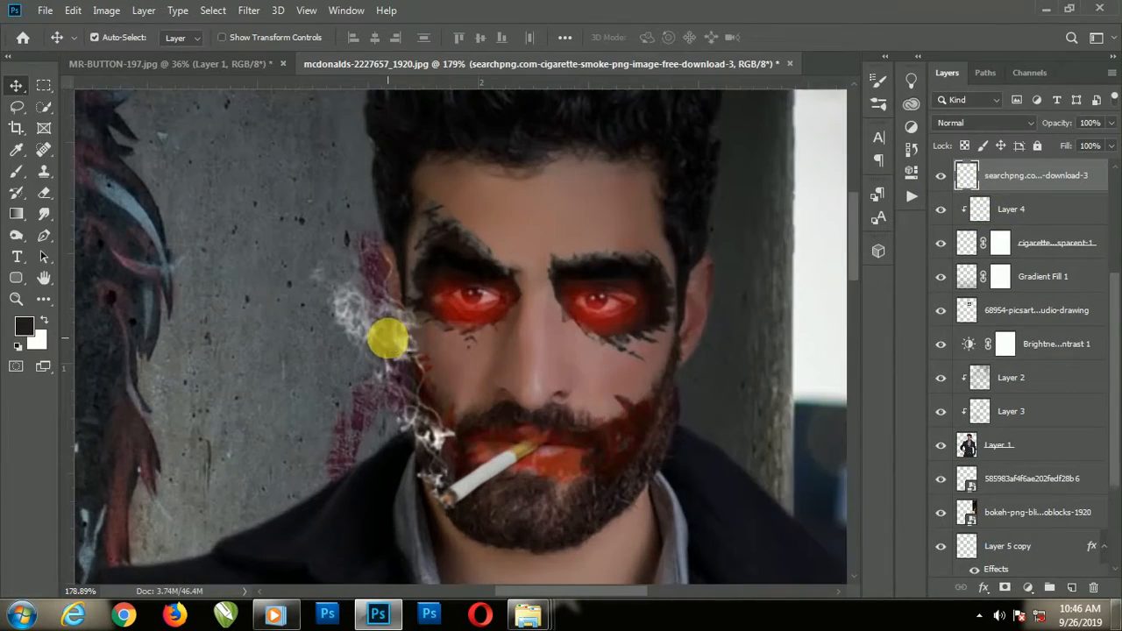
scroll(958, 250, up, 3)
scroll(604, 380, down, 8)
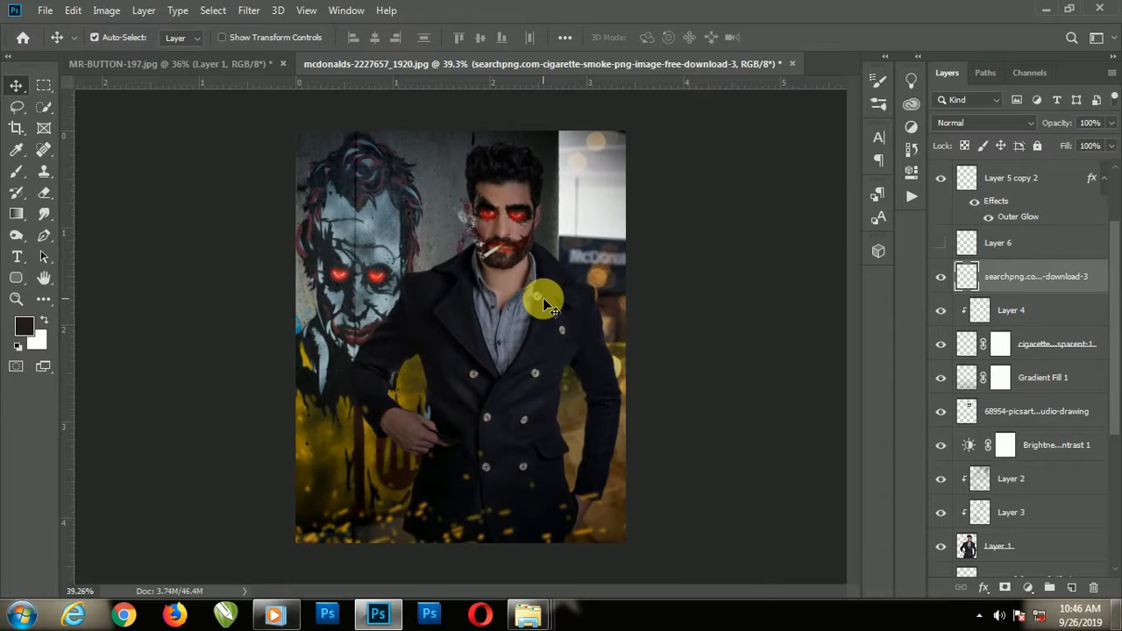
Step: Compare the picture with and without the Gradient Fill 1 layer
scroll(551, 276, down, 3)
click(478, 399)
click(940, 378)
click(940, 378)
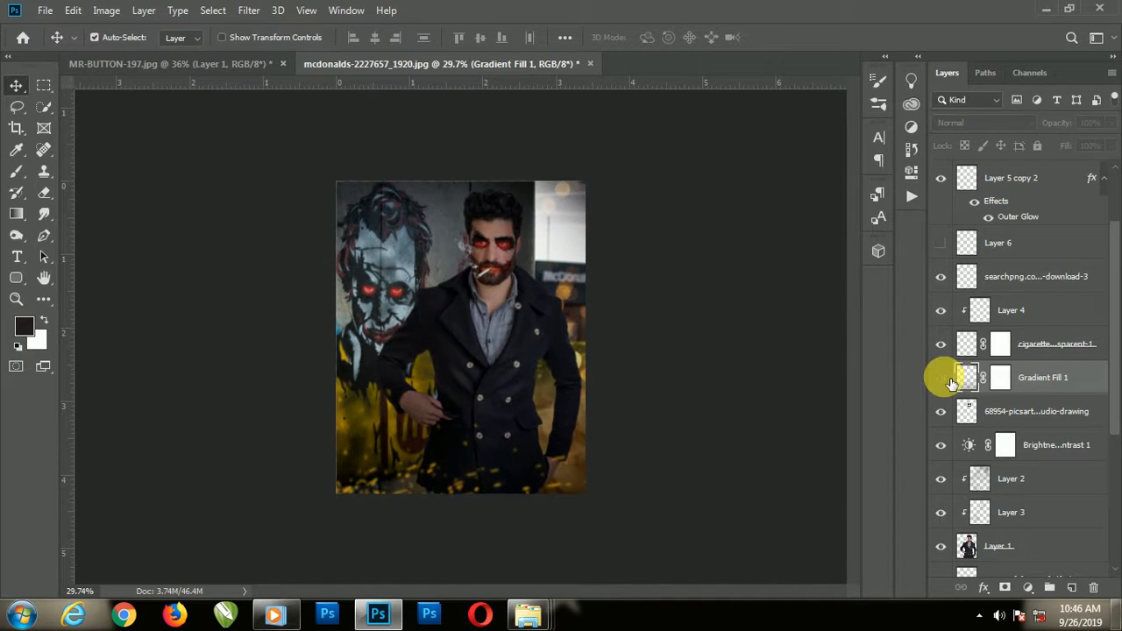
scroll(984, 491, down, 2)
drag(575, 447, 516, 462)
key(ctrl+z)
Step: Lower the golden smoke layer's opacity to 58%, leaving its size and position as they are
click(971, 481)
key(ctrl+t)
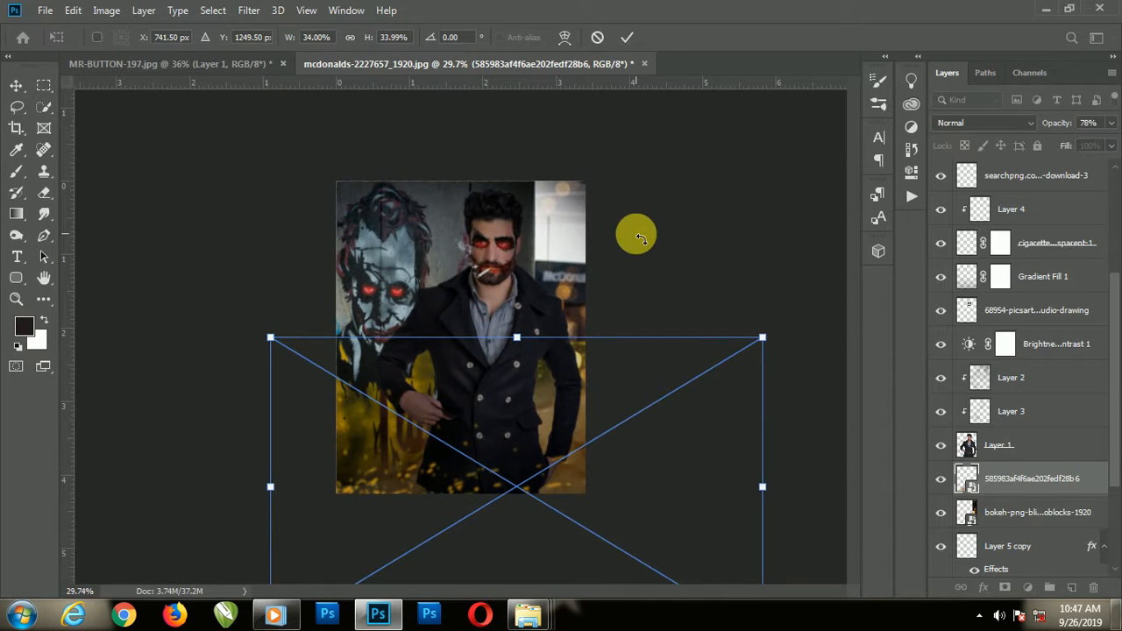
click(597, 37)
scroll(675, 226, up, 2)
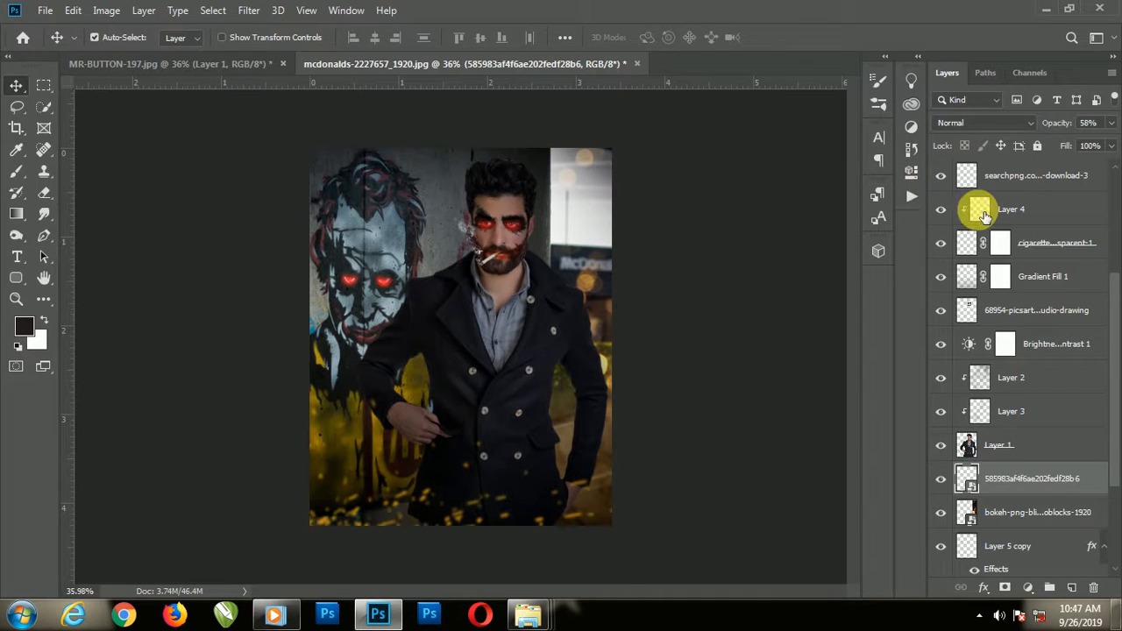
Step: Add a new layer clipped to the man's layer and ready the Brush with white as the foreground colour
click(1021, 445)
click(1071, 587)
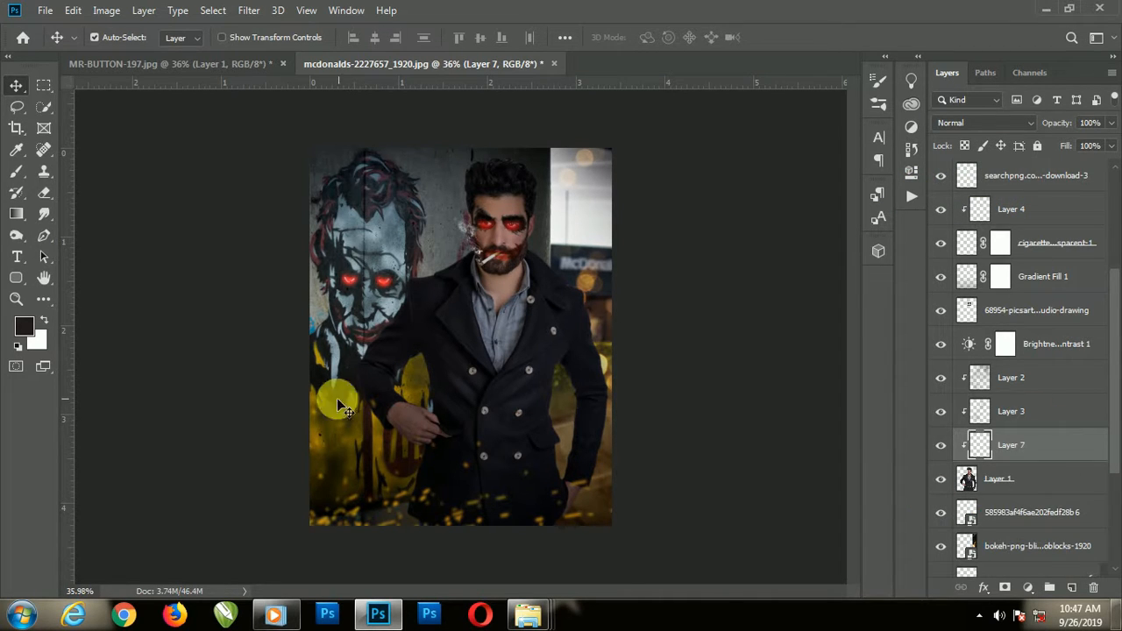
key(b)
key(x)
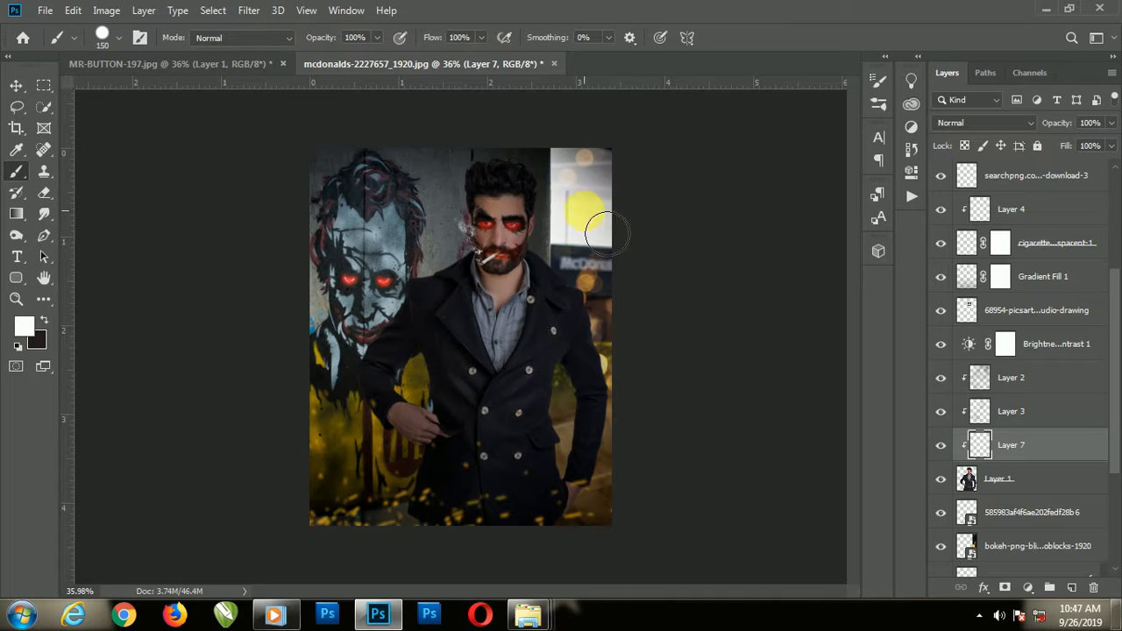
drag(607, 282, 574, 229)
key(ctrl+z)
Step: Set the brush to a soft round tip of size 300 with 7% opacity and 86% flow
click(287, 38)
mouse_move(332, 38)
mouse_down()
mouse_move(281, 38)
mouse_move(296, 37)
mouse_up()
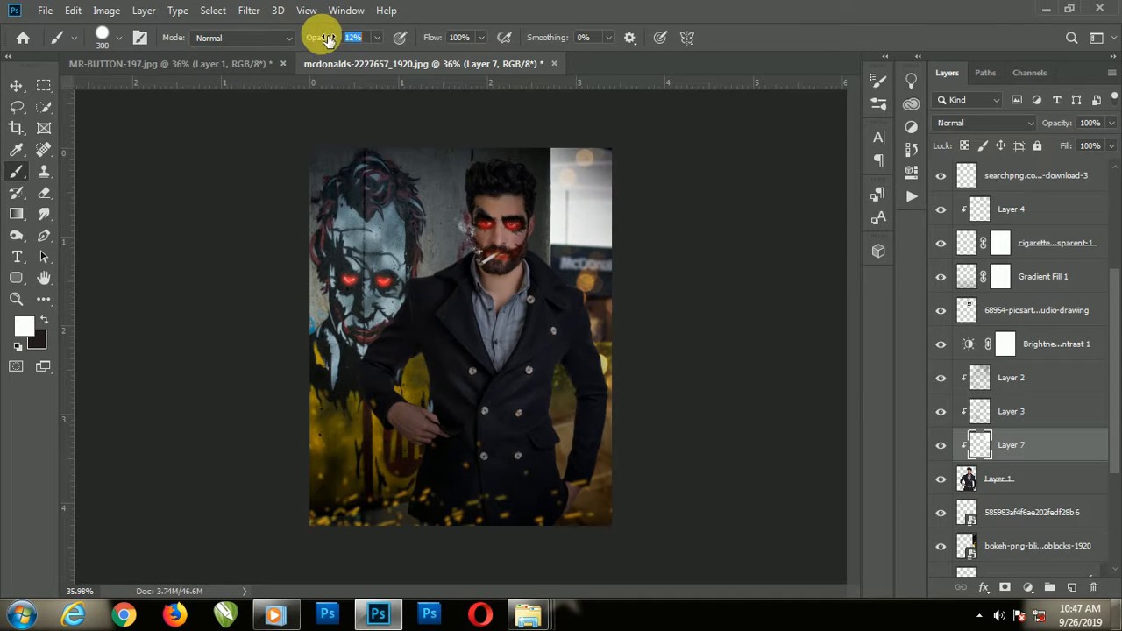
click(399, 38)
drag(433, 41, 422, 41)
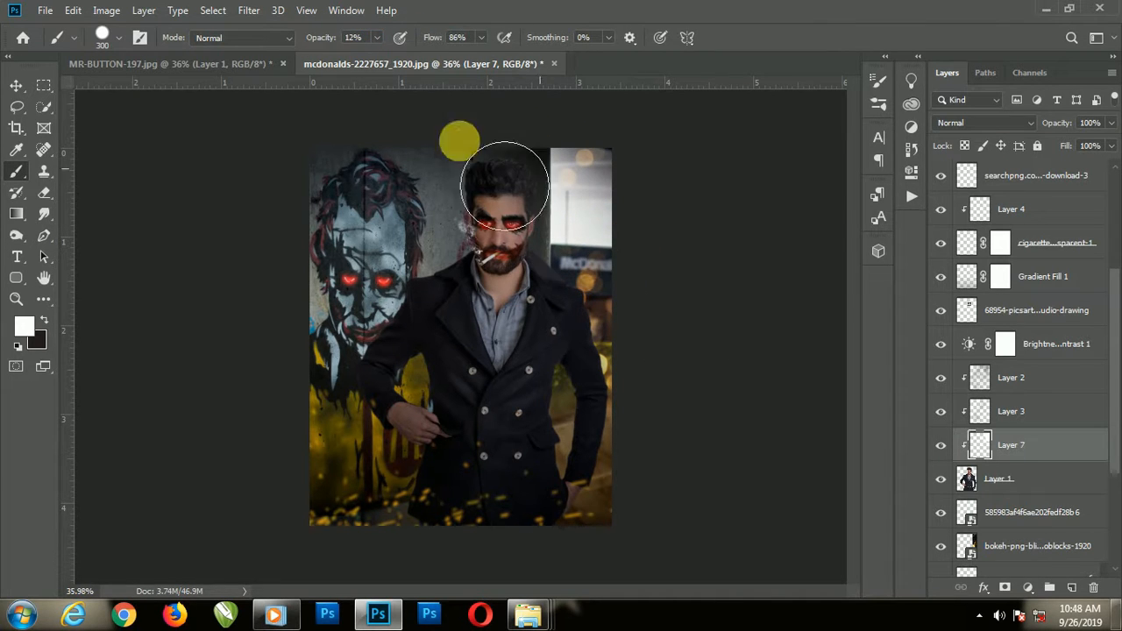
click(126, 41)
double_click(196, 226)
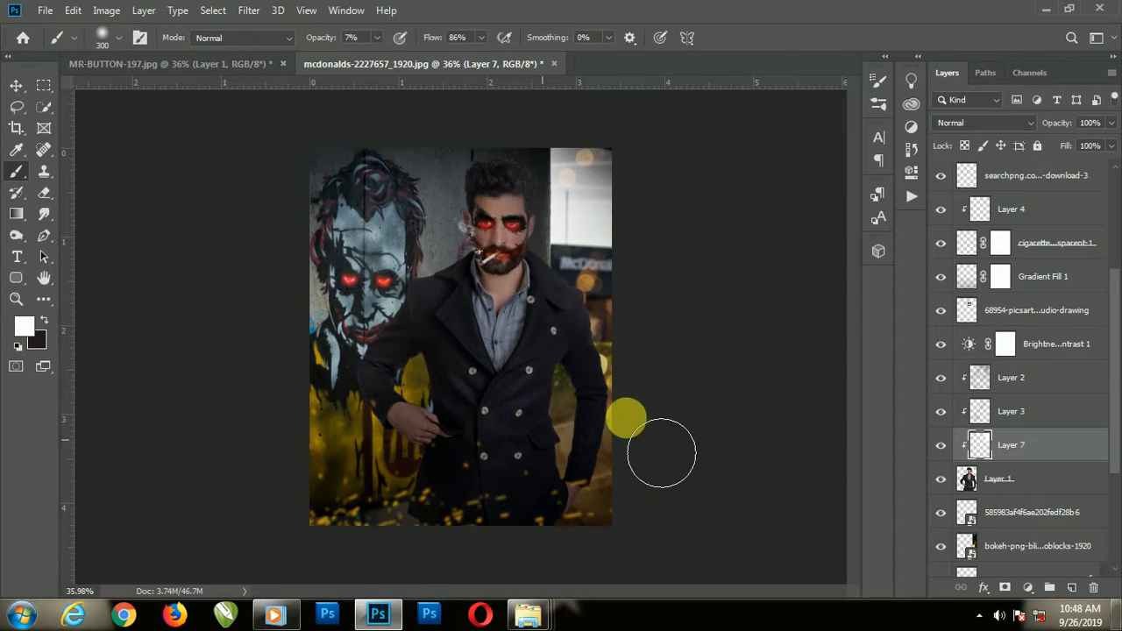
Step: Brush faint white light onto the man's edges on the clipped layer
scroll(604, 201, up, 3)
scroll(647, 263, up, 2)
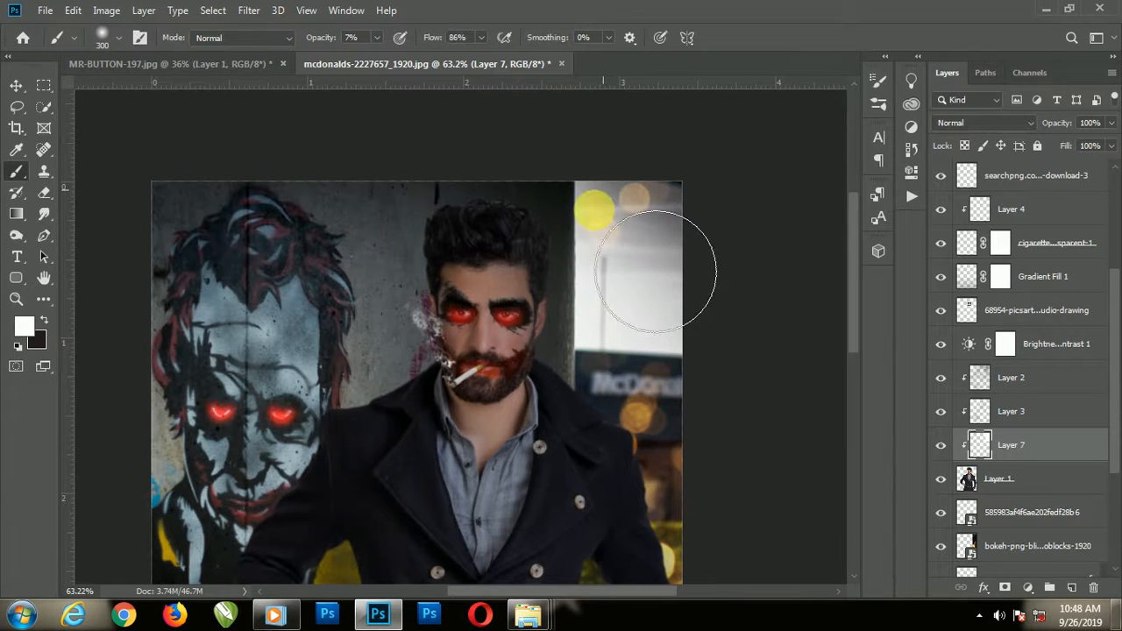
scroll(456, 368, left, 5)
scroll(526, 491, down, 8)
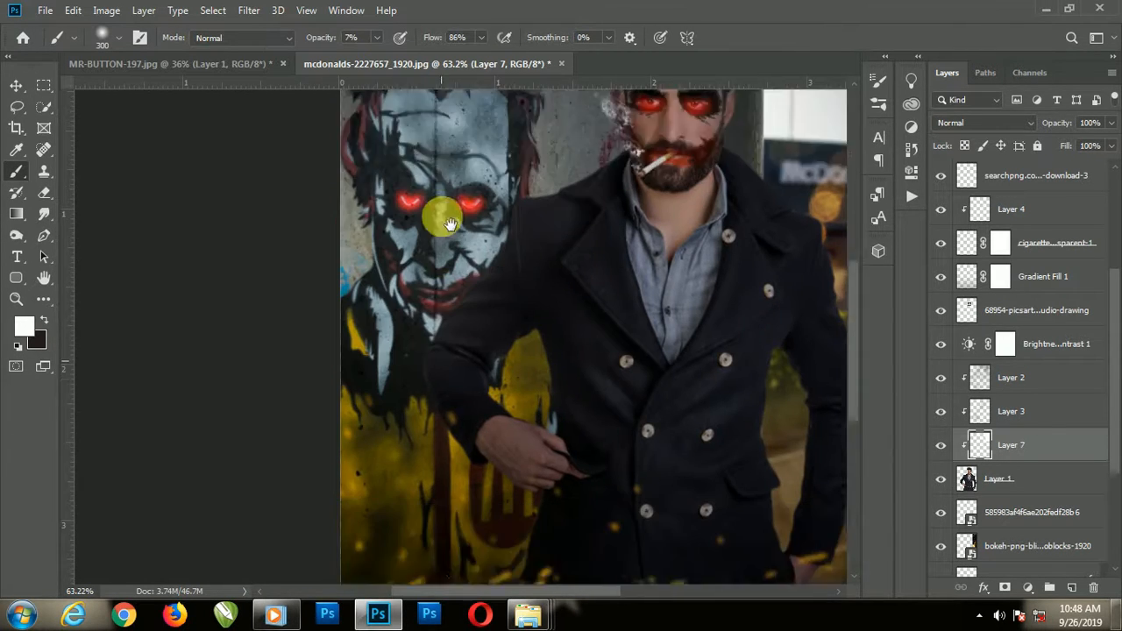
scroll(514, 510, down, 3)
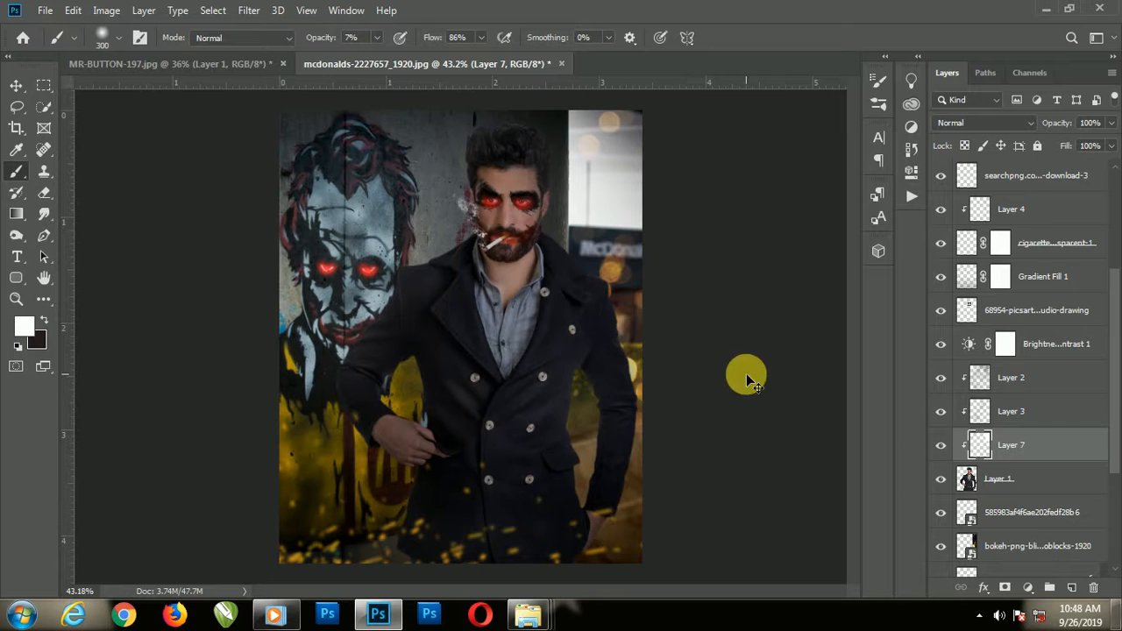
scroll(646, 273, down, 2)
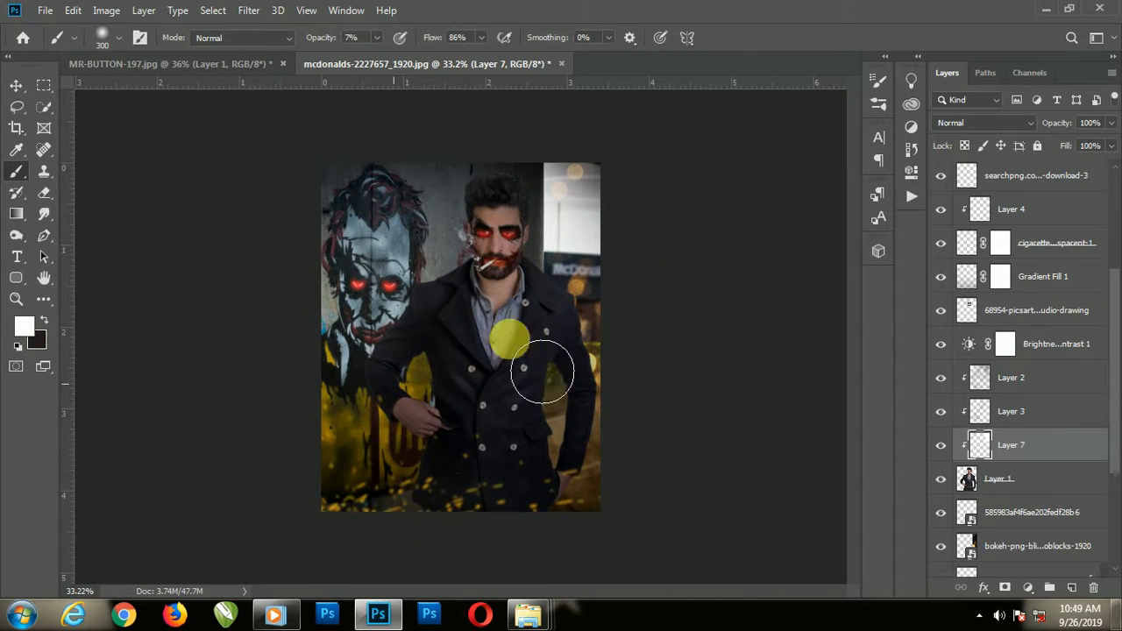
scroll(1034, 395, down, 3)
Step: Enlarge and reposition the sparks at the foot of the picture, apply the transform, and lower their layer opacity to 68%
double_click(1038, 411)
click(748, 477)
click(1025, 178)
scroll(983, 273, up, 5)
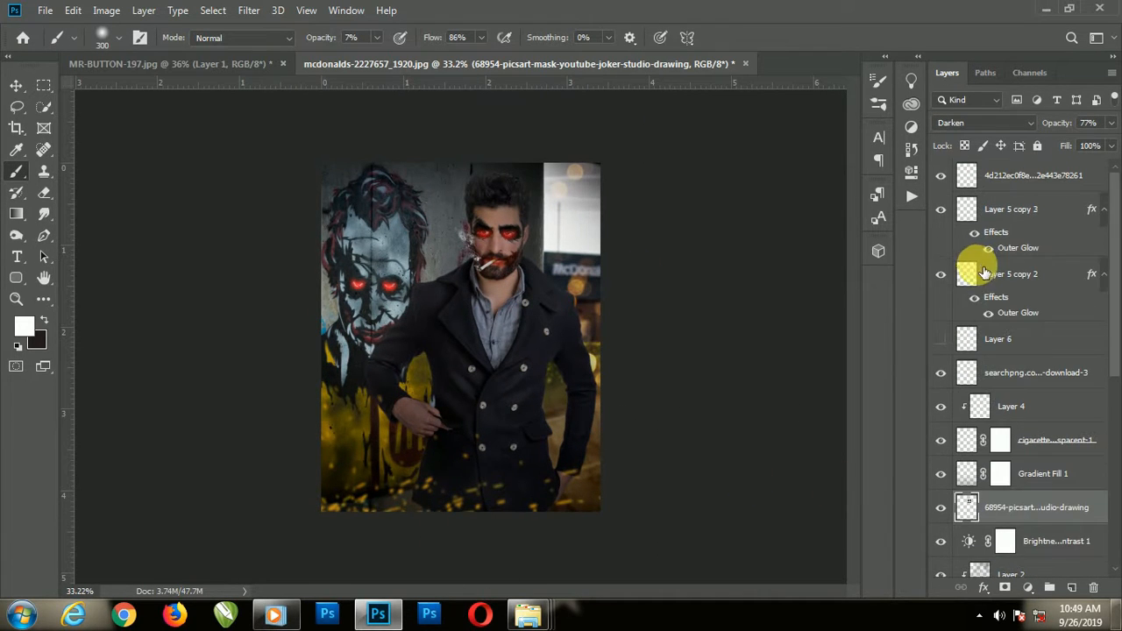
double_click(1024, 175)
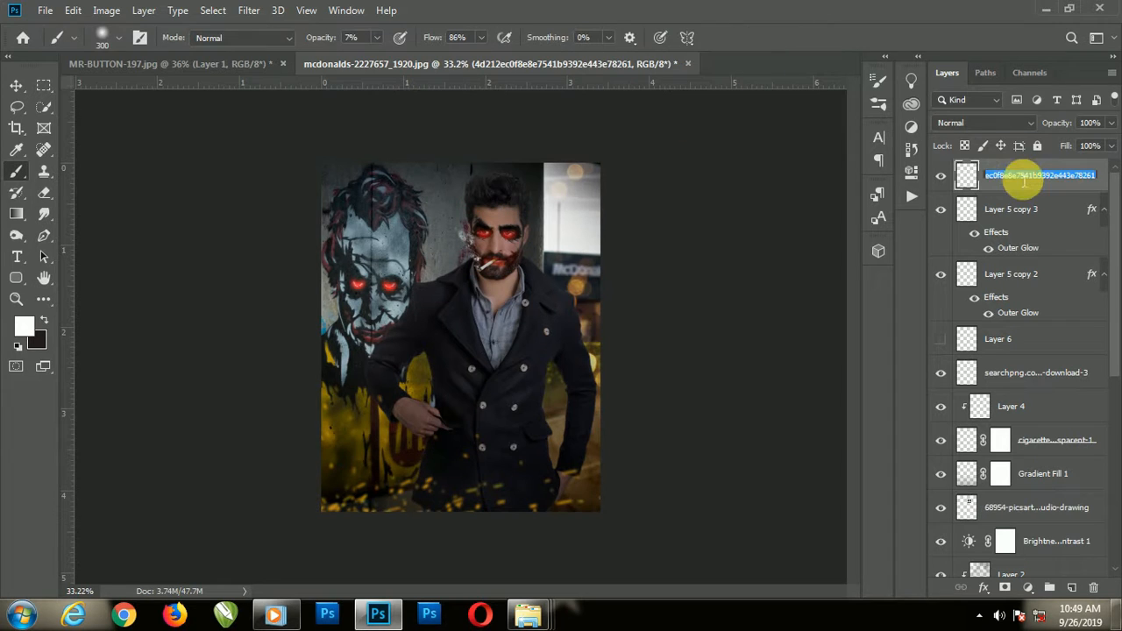
click(718, 279)
key(ctrl+t)
drag(480, 464, 344, 464)
drag(513, 393, 810, 240)
mouse_move(357, 427)
mouse_down()
mouse_move(505, 463)
mouse_move(296, 503)
mouse_move(426, 490)
mouse_move(309, 509)
mouse_move(338, 491)
mouse_up()
click(788, 37)
key(b)
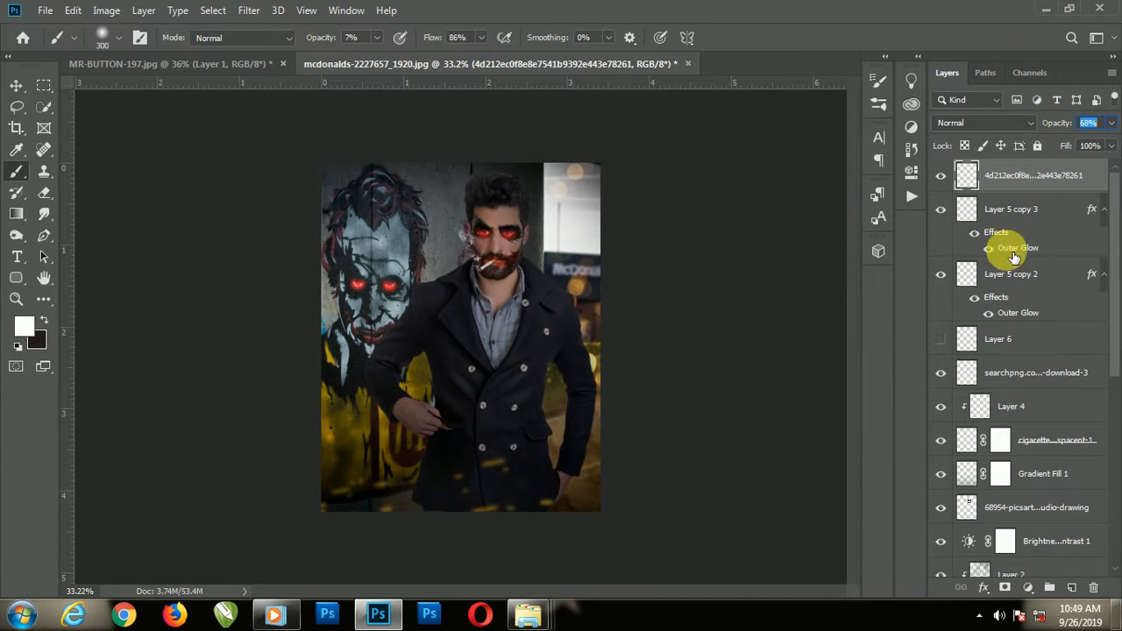
Step: Duplicate the cigarette layer and move the copy to the top of the layer stack
scroll(1019, 407, down, 3)
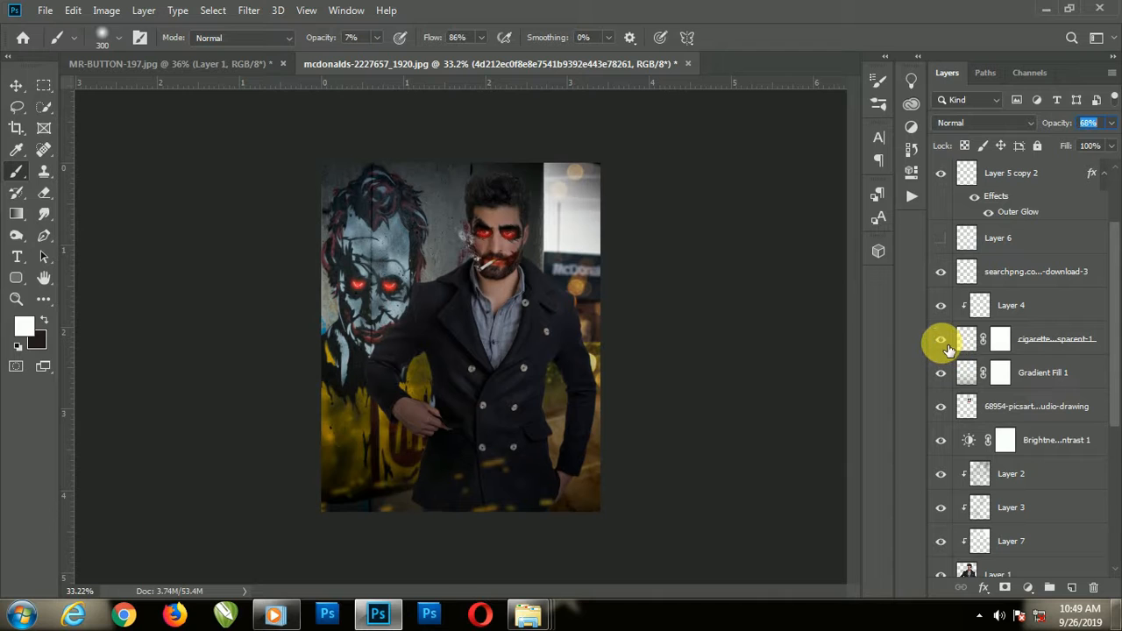
click(978, 304)
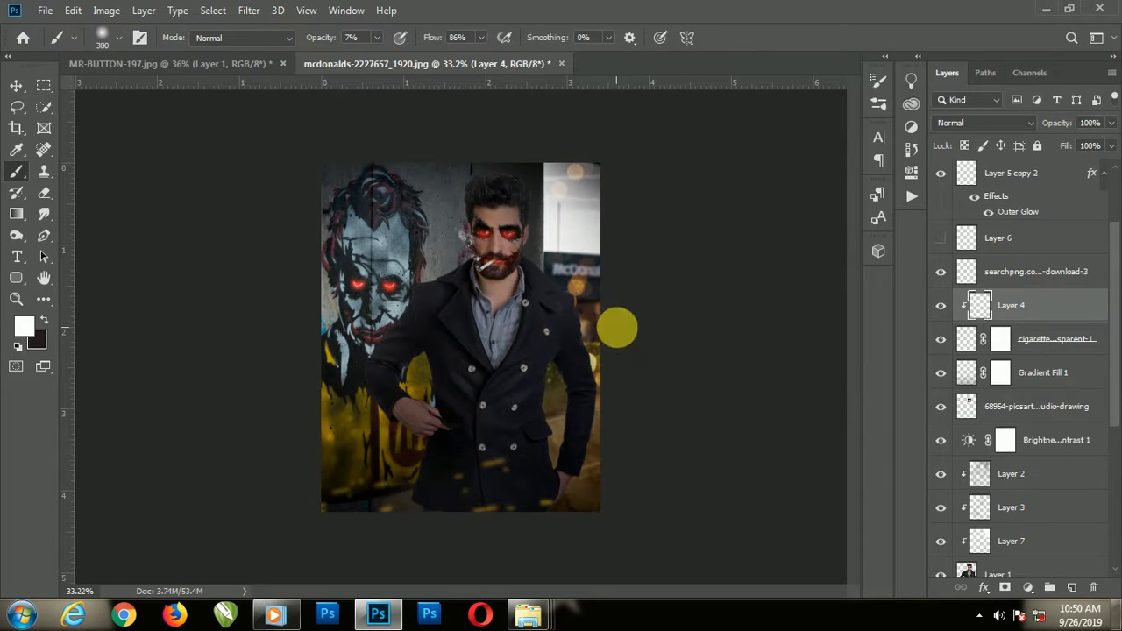
double_click(1055, 342)
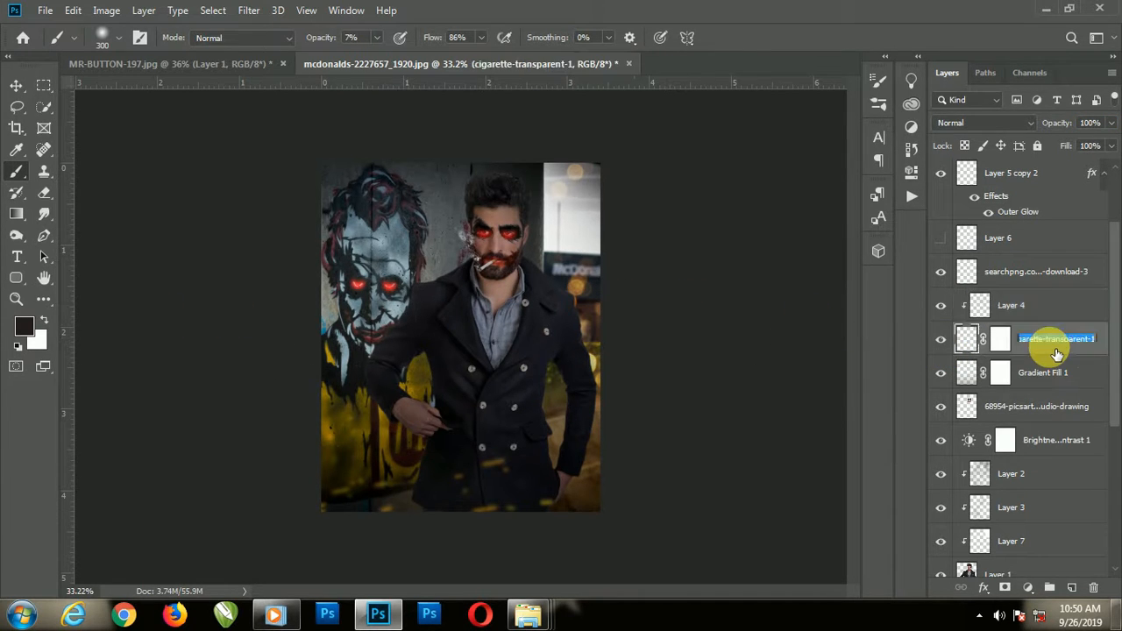
key(ctrl+j)
drag(1024, 340, 994, 173)
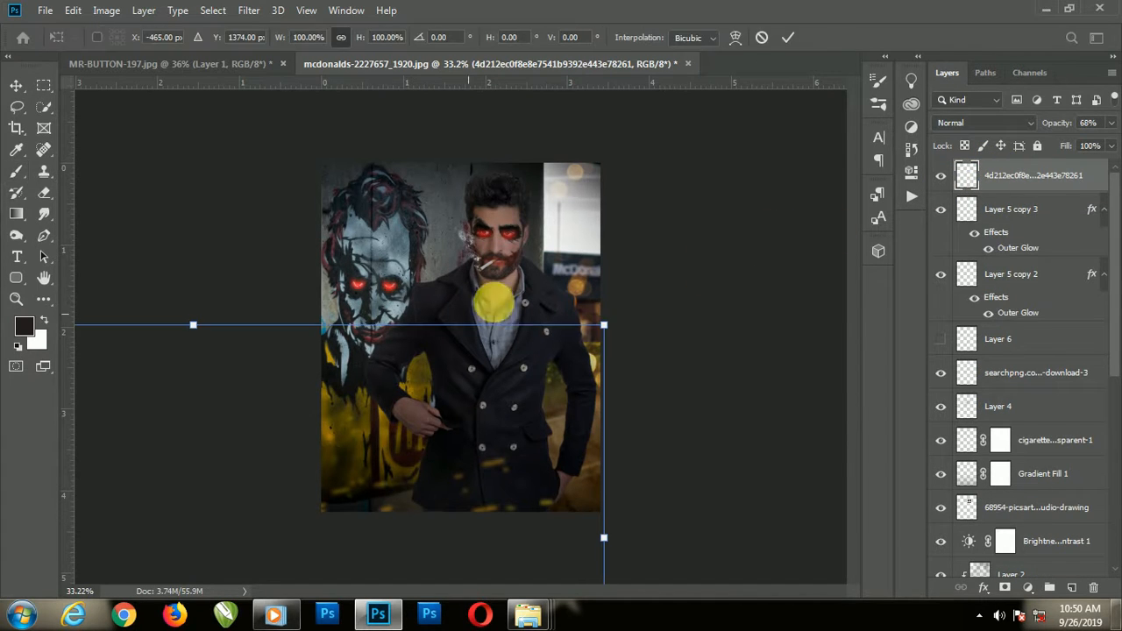
Step: Remove the layer mask from the cigarette copy
double_click(1007, 180)
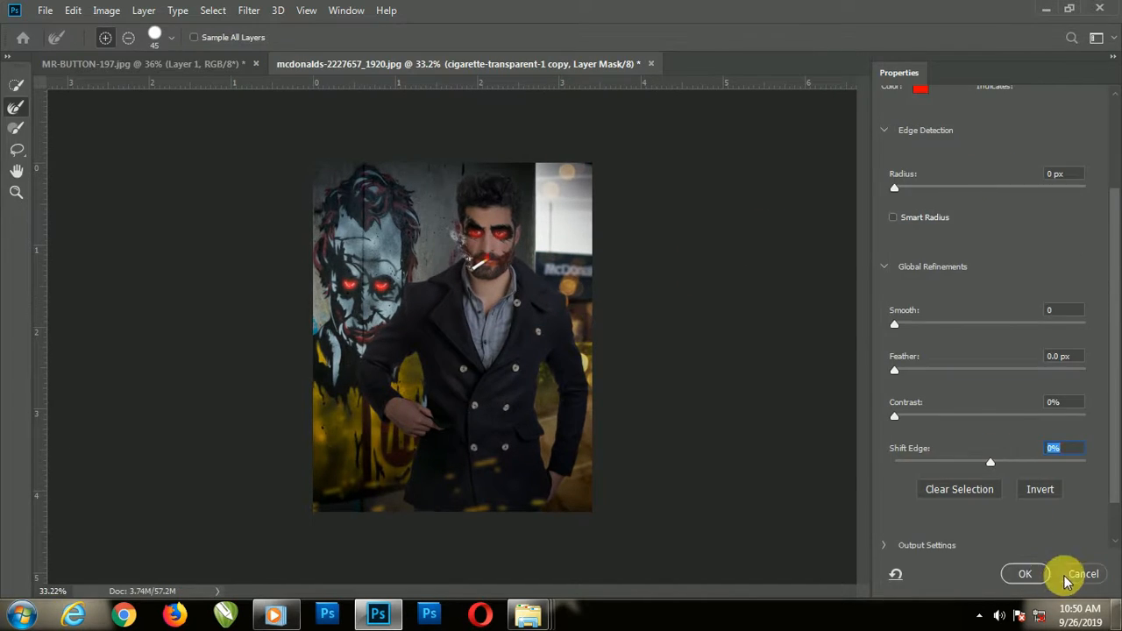
click(1073, 576)
click(1092, 588)
click(484, 234)
Step: Enlarge the cigarette copy to about 1670.70%, rotate it about 33.32° and place its white part along the foot of the picture
key(ctrl+t)
drag(499, 273, 699, 456)
drag(532, 413, 509, 508)
drag(433, 328, 561, 289)
drag(544, 446, 383, 467)
mouse_move(591, 462)
mouse_down()
mouse_move(588, 430)
mouse_move(594, 445)
mouse_up()
drag(524, 494, 658, 513)
drag(538, 517, 548, 491)
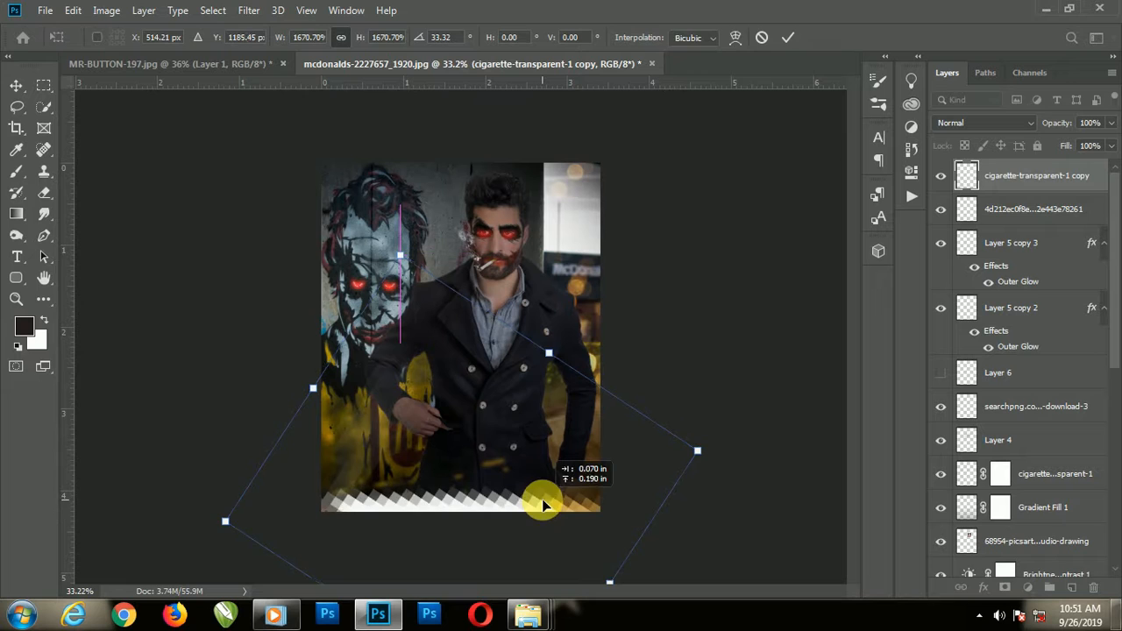
click(788, 37)
Step: Apply a Gaussian Blur with a radius of 355.2 pixels to the cigarette copy to form haze
click(249, 10)
mouse_move(259, 196)
click(523, 257)
drag(826, 384, 915, 396)
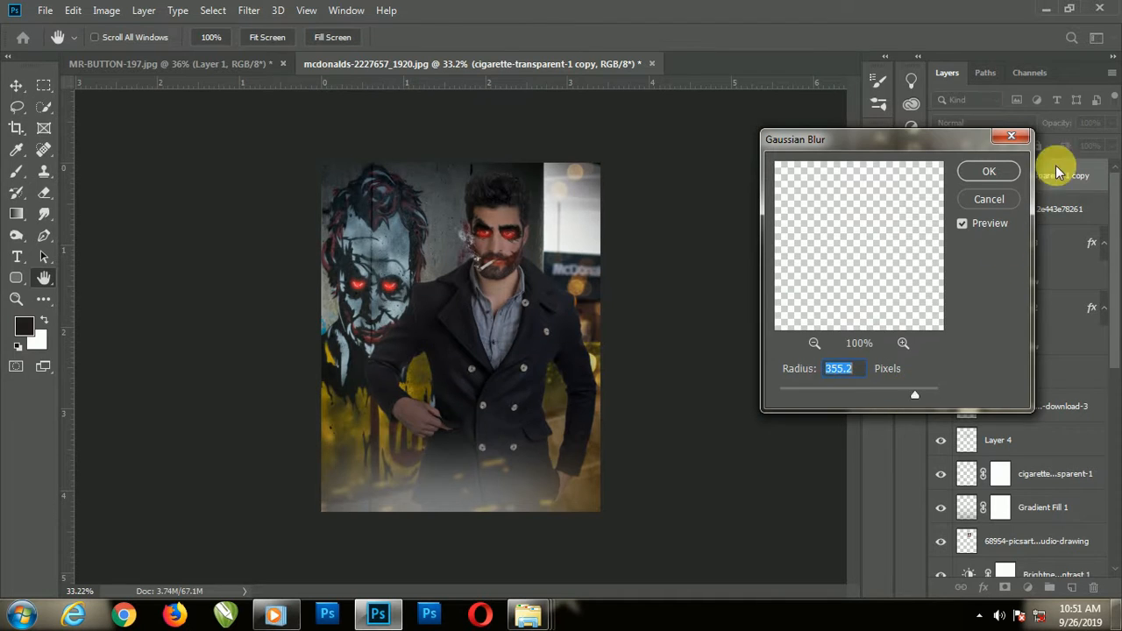
click(989, 171)
Step: Free-transform the blurred haze so it spreads more softly up the picture, apply it, and return to the Move tool
key(ctrl+t)
mouse_move(462, 186)
mouse_down()
mouse_move(463, 150)
mouse_move(464, 178)
mouse_up()
key(Return)
key(b)
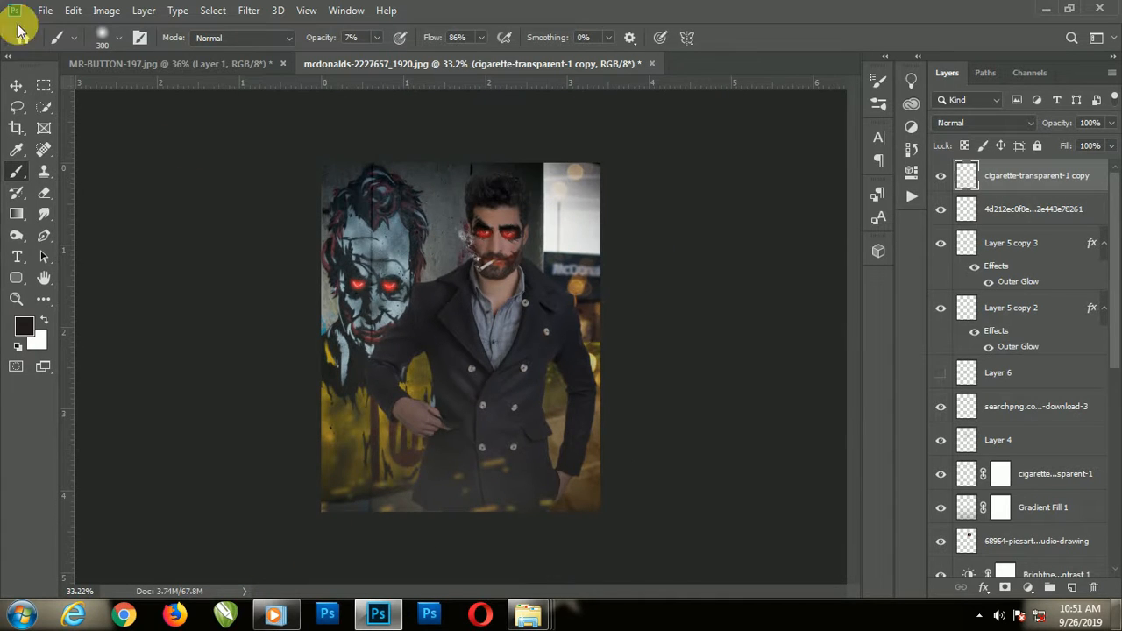
click(15, 85)
Step: Add a Levels adjustment above all layers with input levels 6, 1.11 and 255 and output levels 4 and 244
scroll(1037, 341, down, 3)
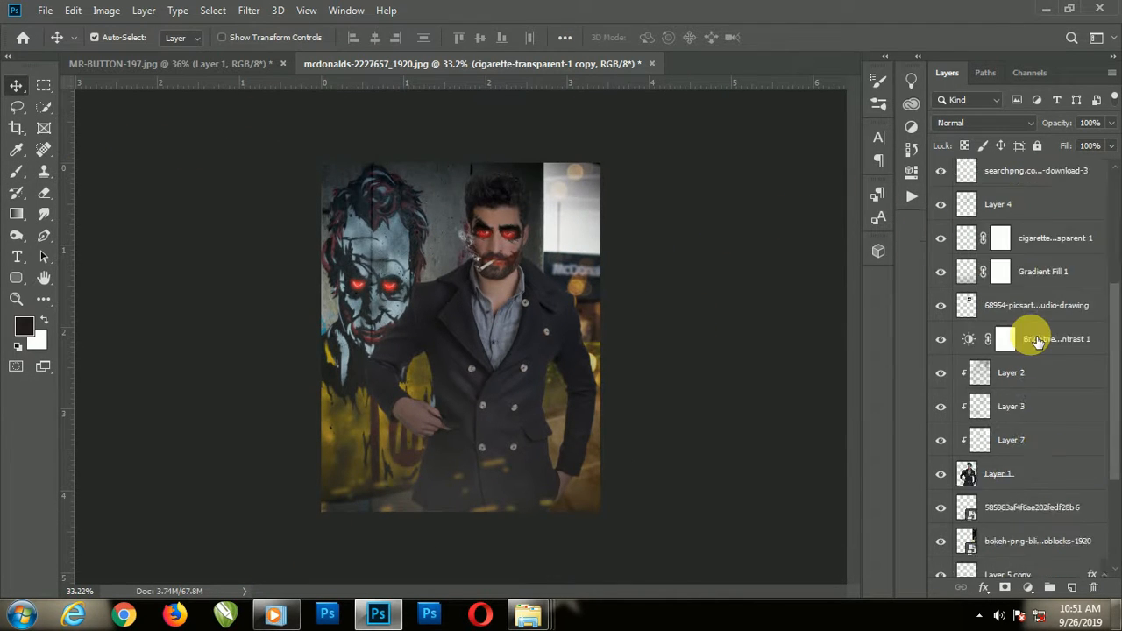
scroll(1029, 263, up, 3)
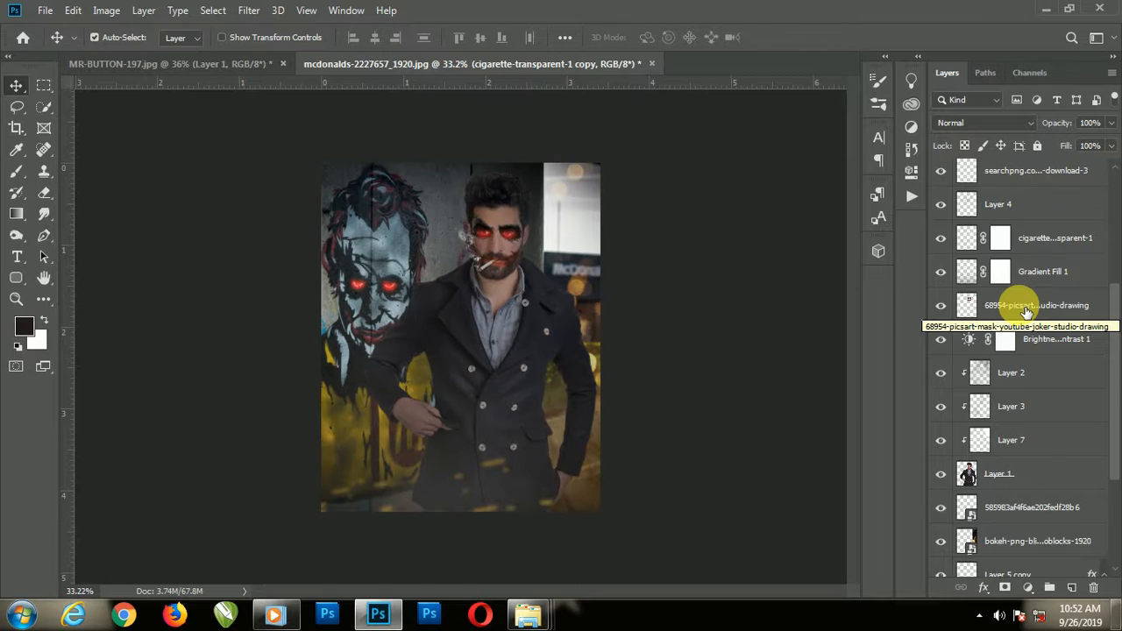
scroll(1026, 311, up, 5)
double_click(1012, 176)
click(1028, 587)
double_click(1018, 365)
scroll(1006, 218, up, 2)
drag(1005, 245, 996, 167)
drag(695, 247, 699, 246)
drag(784, 241, 778, 246)
drag(870, 295, 864, 294)
drag(694, 294, 699, 296)
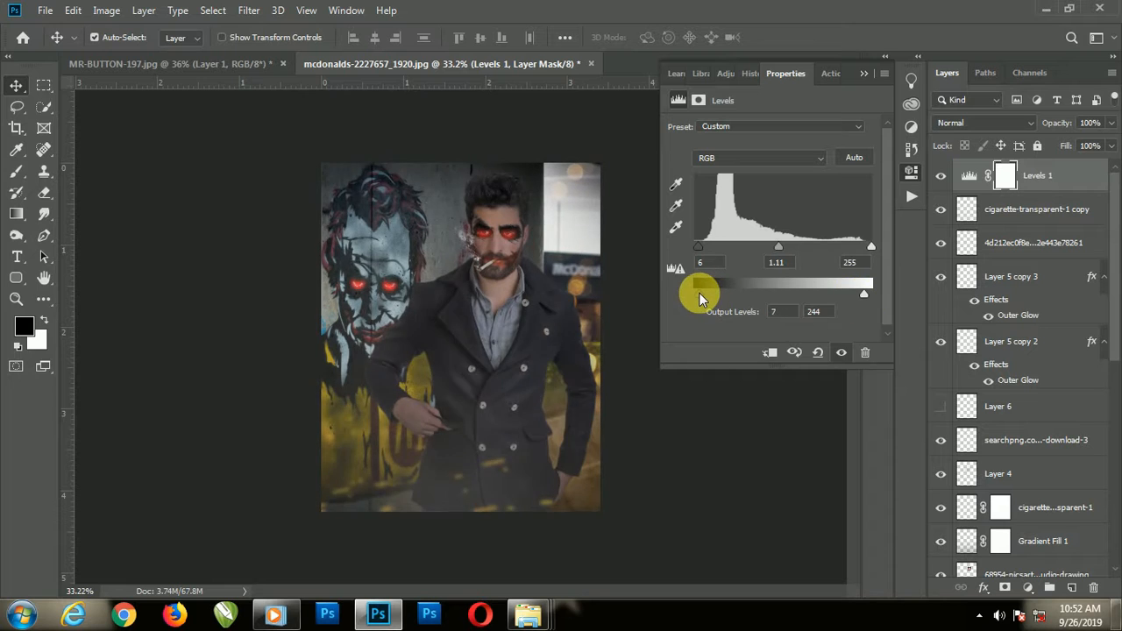
click(863, 73)
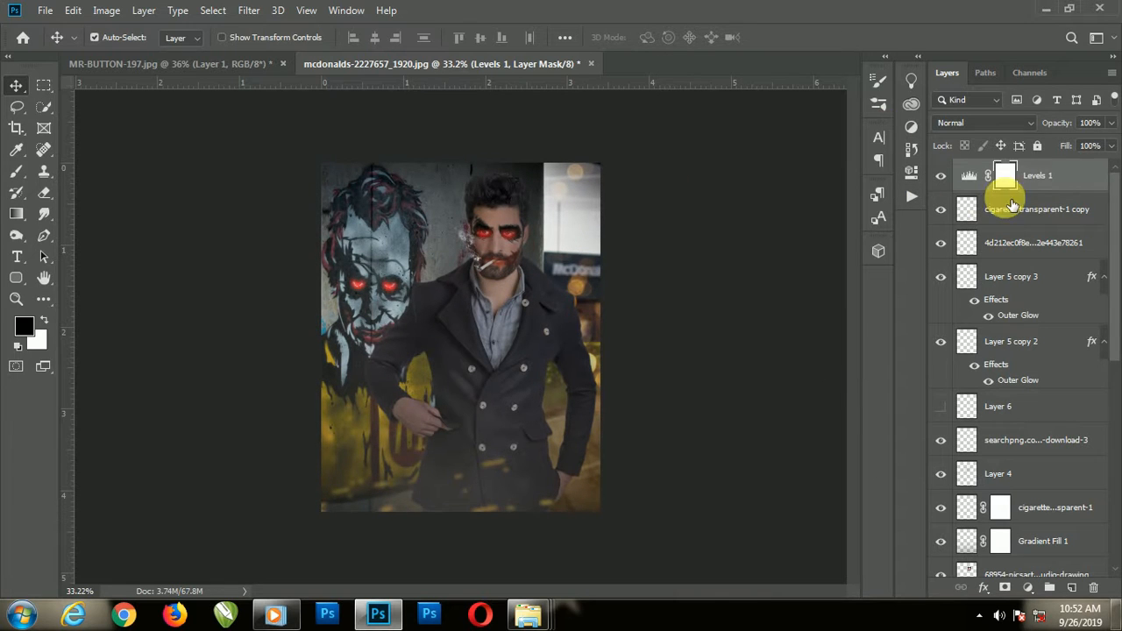
Step: Add a Curves adjustment above Levels and pull its midpoint slightly down
click(1027, 587)
click(1021, 382)
click(1008, 375)
click(1005, 211)
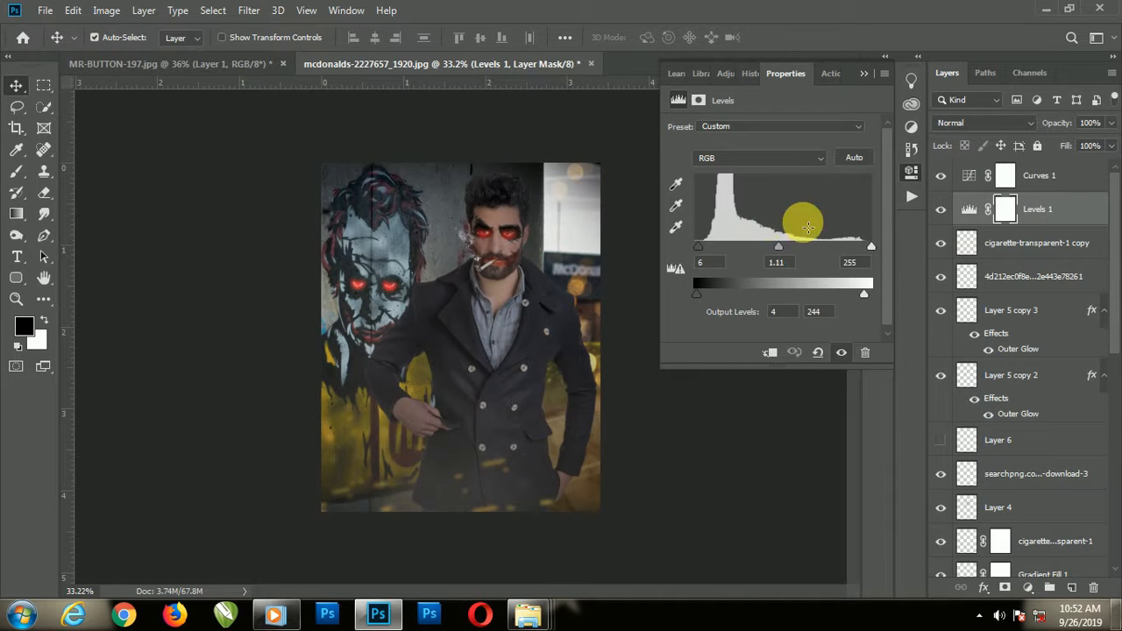
click(1008, 177)
drag(787, 246, 798, 251)
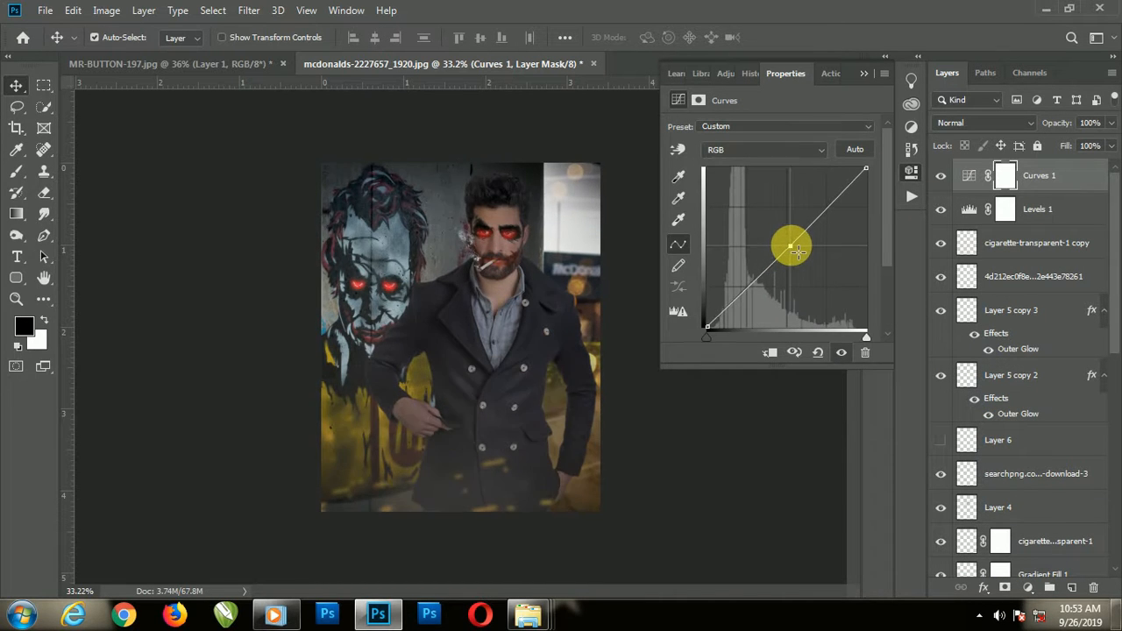
drag(711, 331, 707, 336)
click(863, 74)
scroll(526, 189, up, 4)
scroll(506, 180, down, 3)
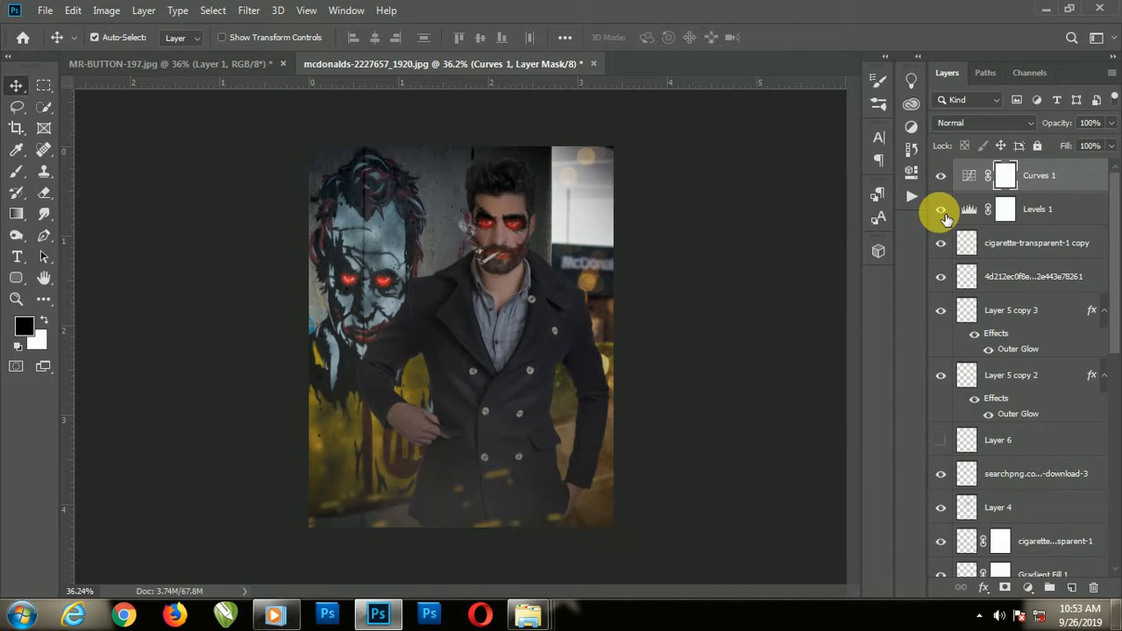
Step: Turn on the visibility of the hidden Layer 6
scroll(955, 392, down, 3)
scroll(956, 392, up, 2)
click(942, 408)
double_click(945, 408)
key(Escape)
Step: Add a Vibrance adjustment above Curves with Vibrance -6 and Saturation 0
click(1043, 180)
click(1028, 587)
click(1012, 386)
drag(770, 141, 755, 146)
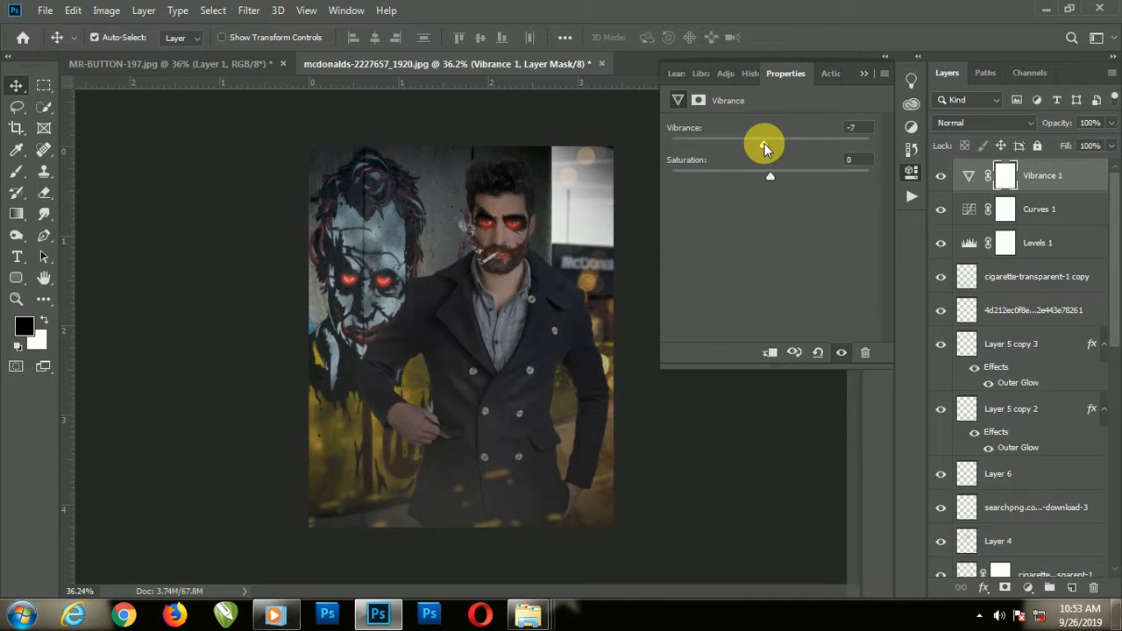
drag(727, 177, 772, 181)
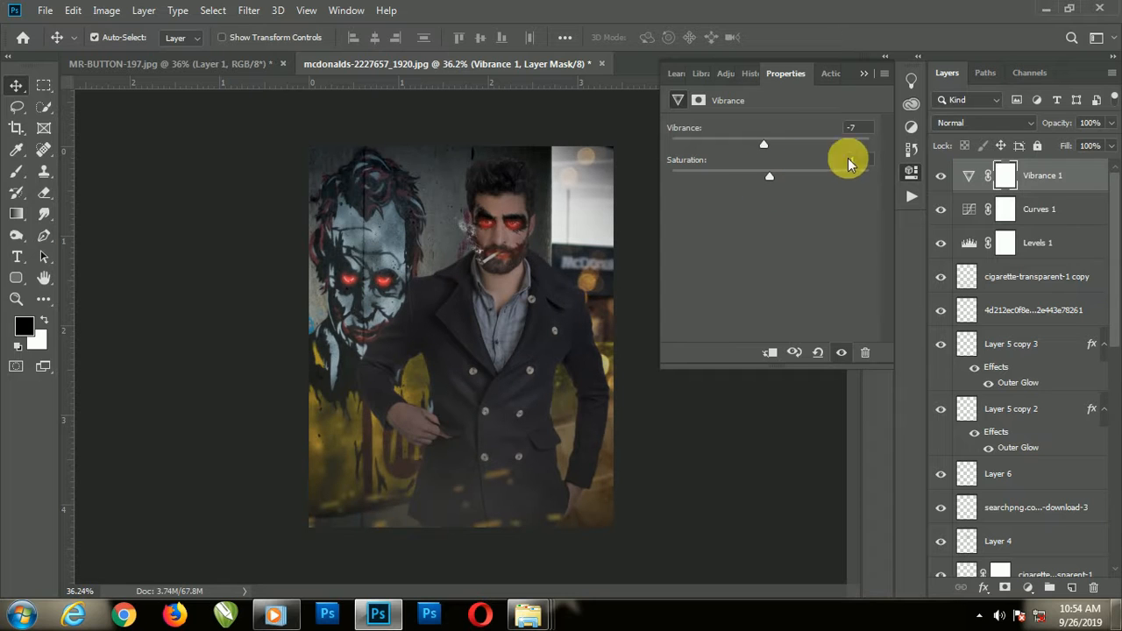
mouse_move(764, 144)
mouse_down()
mouse_move(748, 147)
mouse_move(764, 146)
mouse_up()
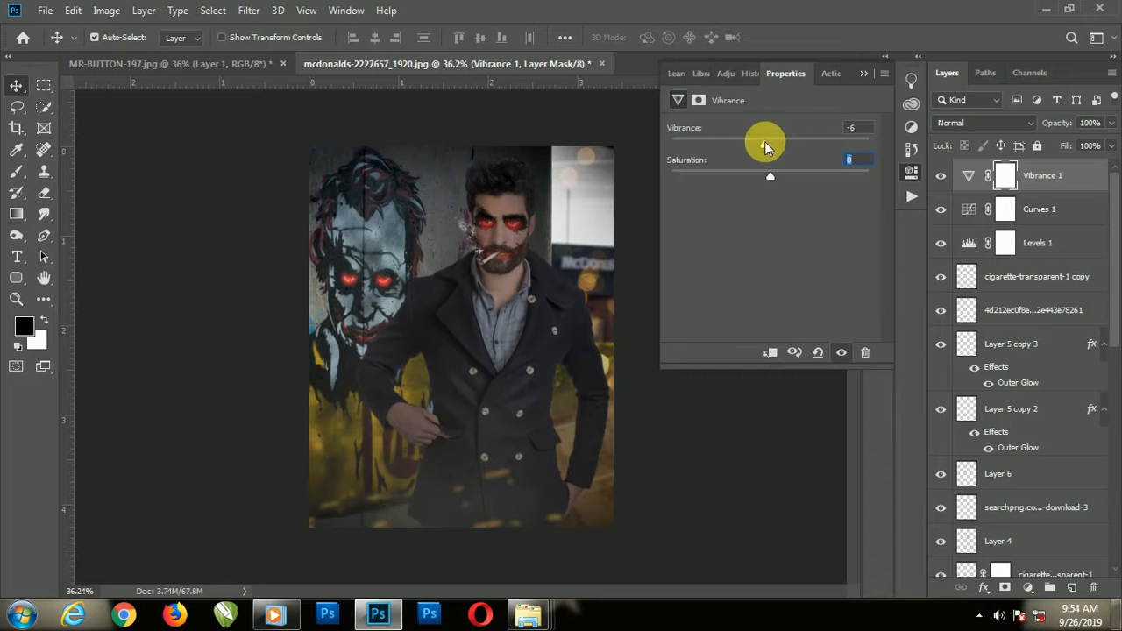
Step: Add a Color Balance adjustment with midtones at Cyan-Red -4, Magenta-Green 0 and Yellow-Blue -3
click(1028, 587)
click(1021, 444)
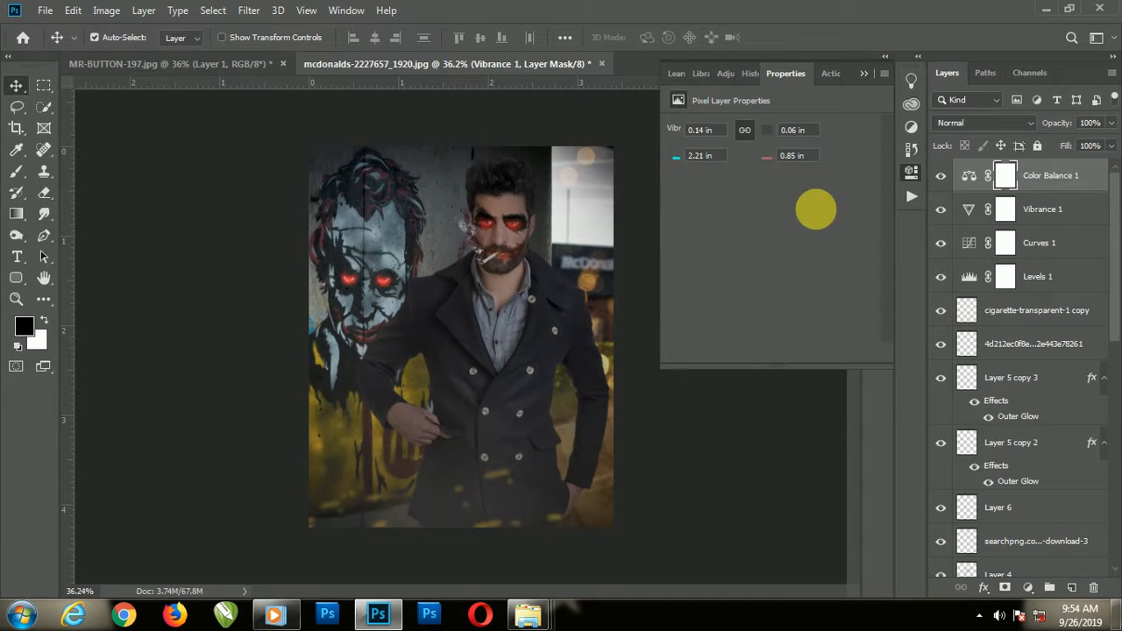
click(964, 179)
mouse_move(748, 219)
mouse_down()
mouse_move(736, 219)
mouse_move(747, 219)
mouse_up()
drag(749, 163, 748, 176)
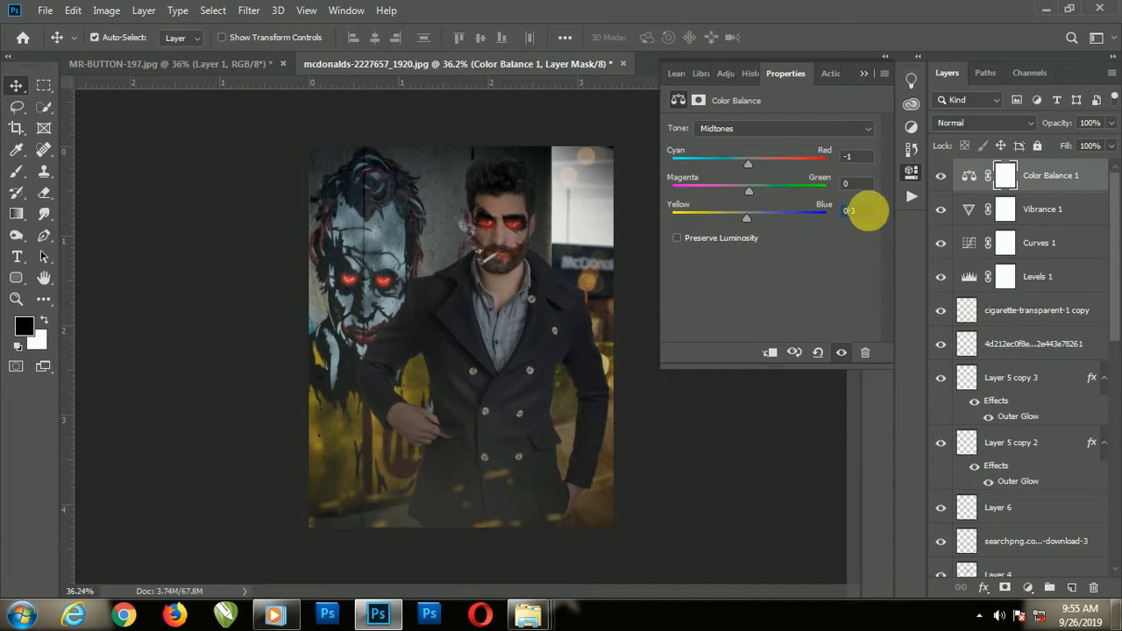
click(745, 164)
key(Return)
mouse_move(748, 164)
mouse_down()
mouse_move(759, 165)
mouse_move(746, 165)
mouse_up()
drag(748, 217, 746, 216)
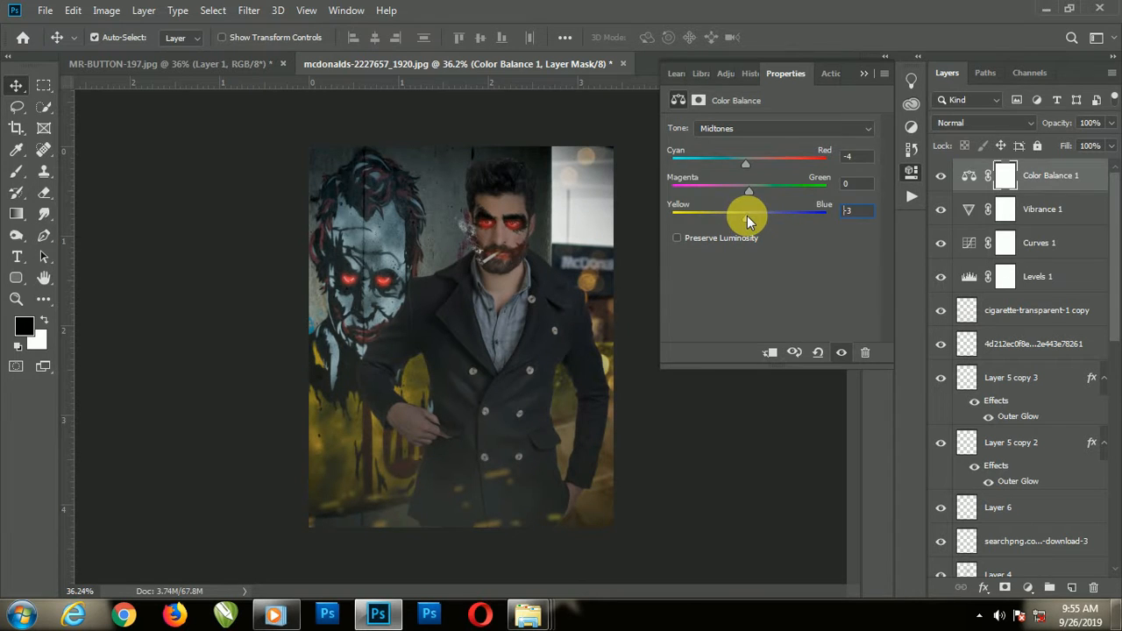
Step: Add a Photo Filter adjustment using Warming Filter (85) at 23% density
click(1001, 175)
click(1030, 589)
click(1002, 466)
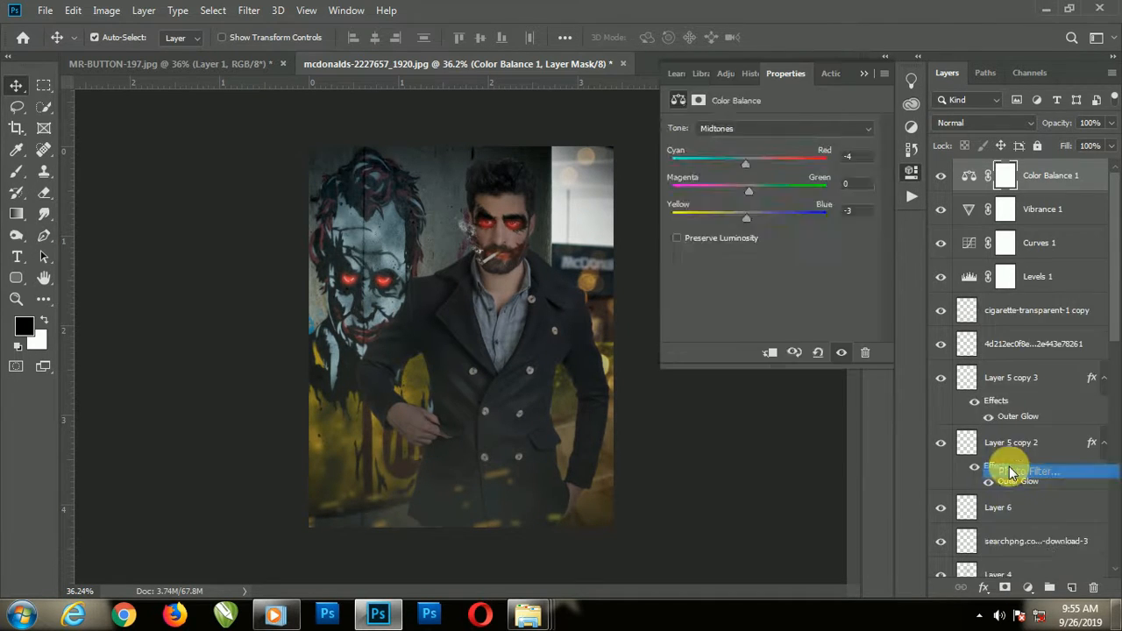
drag(719, 191, 764, 195)
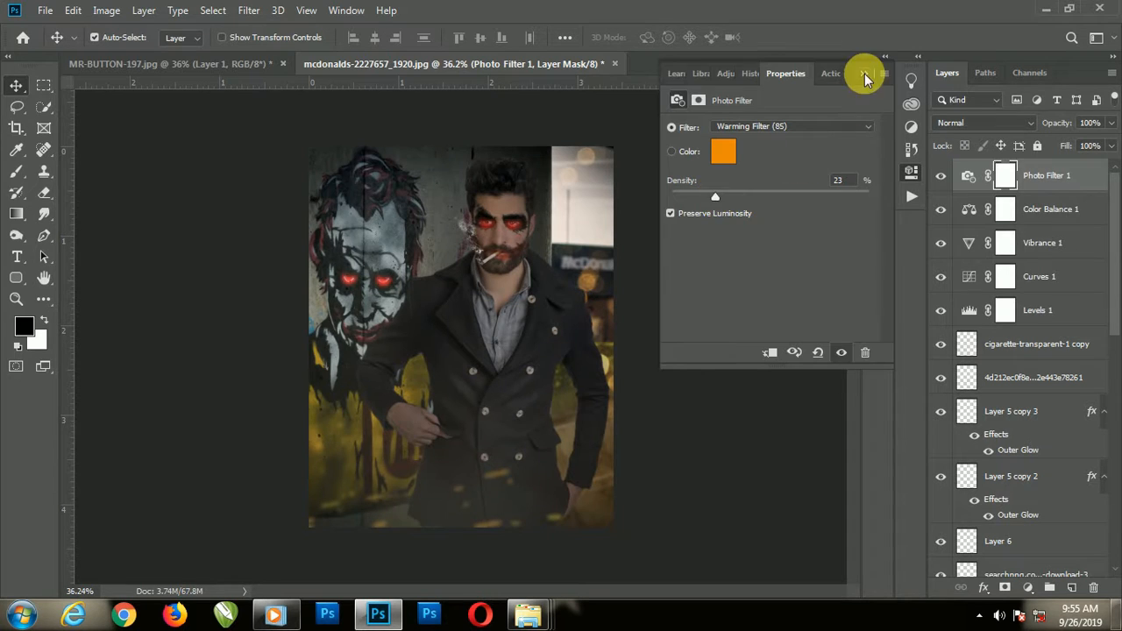
click(865, 75)
Step: Examine the graded picture and its full layer stack
scroll(999, 249, down, 3)
click(637, 244)
scroll(637, 244, down, 3)
scroll(534, 245, up, 4)
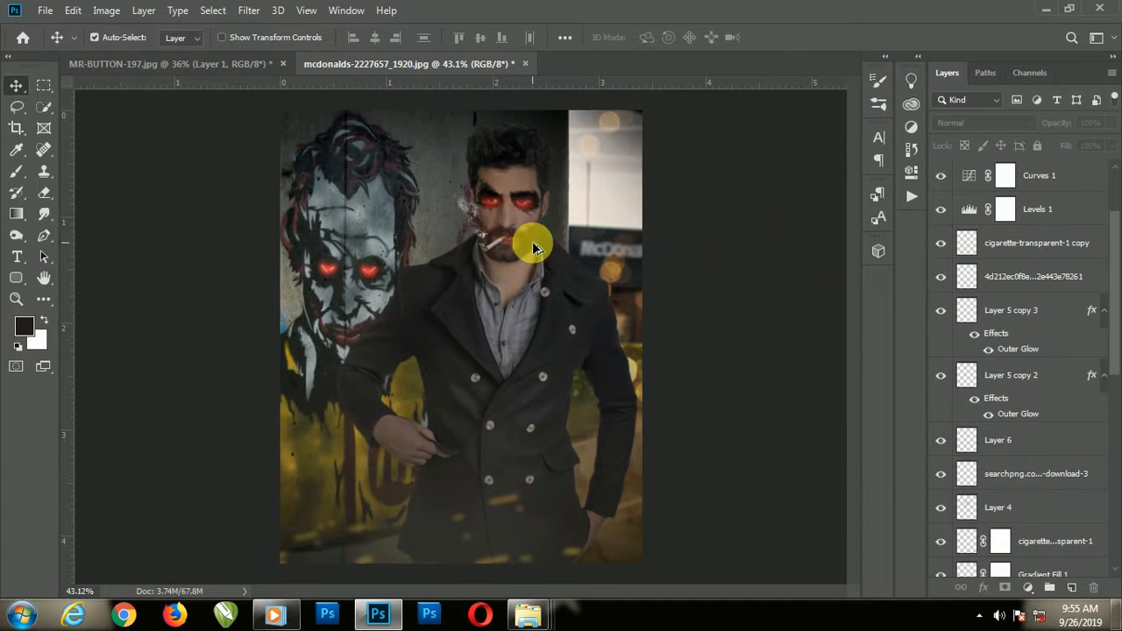
scroll(1054, 243, down, 10)
scroll(1077, 339, up, 10)
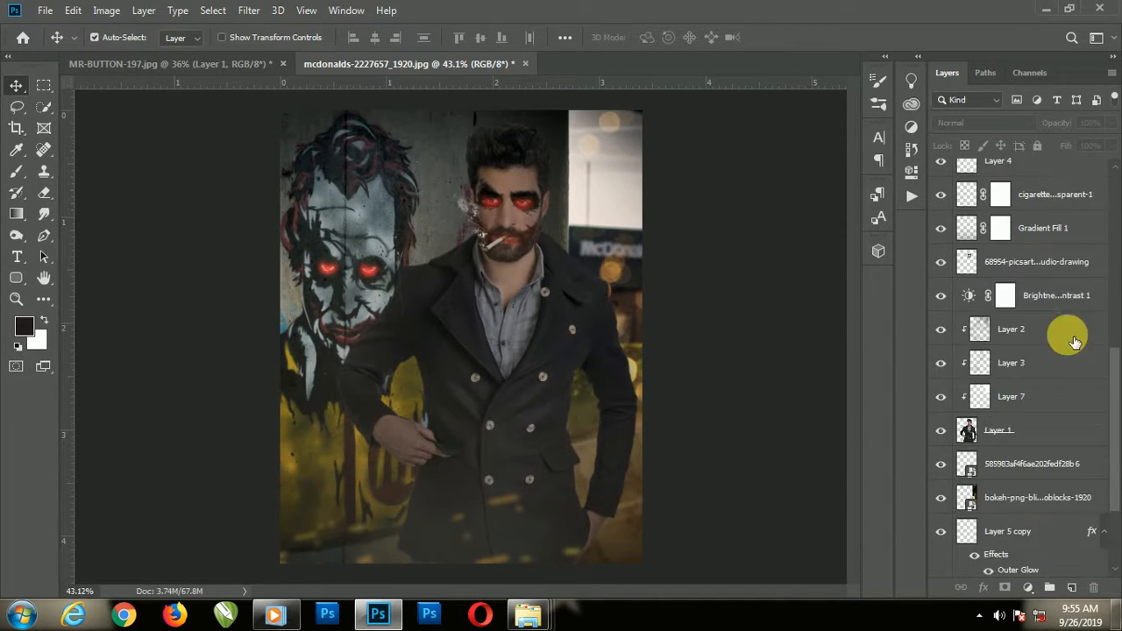
scroll(504, 187, up, 4)
scroll(505, 187, down, 4)
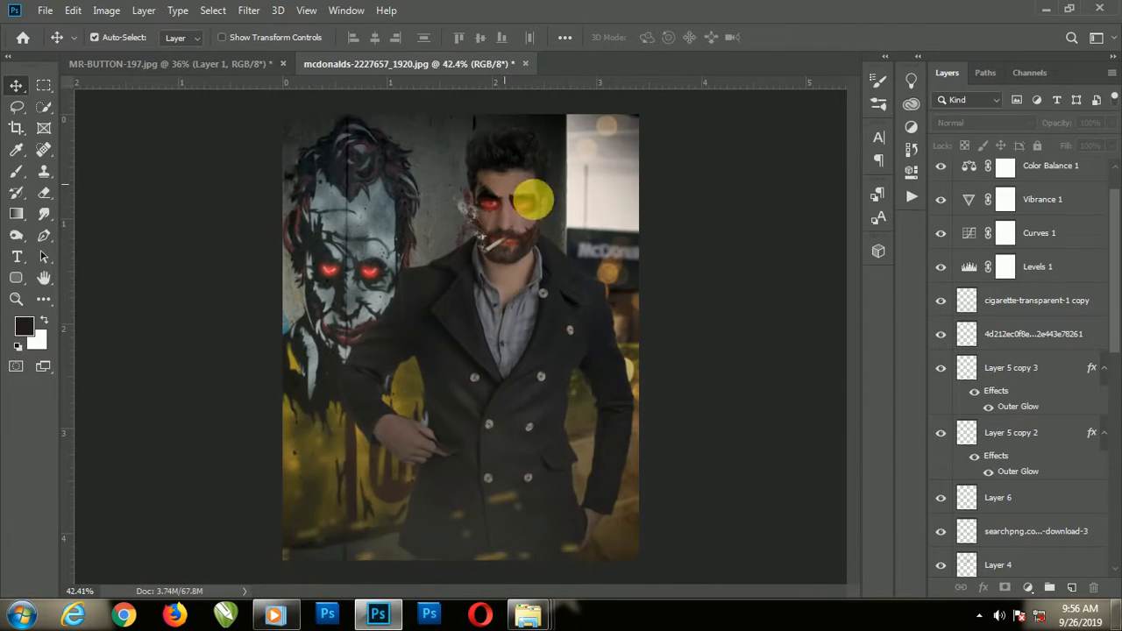
scroll(925, 297, up, 1)
Step: Stamp all visible layers onto a new top layer and open the Camera Raw Filter on it
key(ctrl+shift+alt+e)
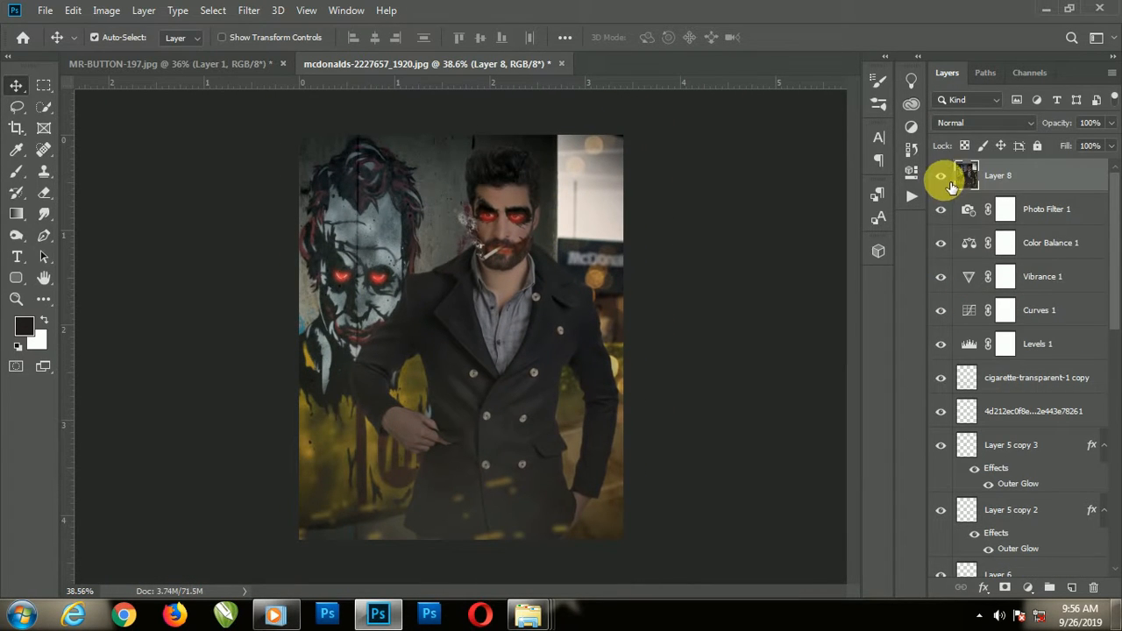
click(249, 10)
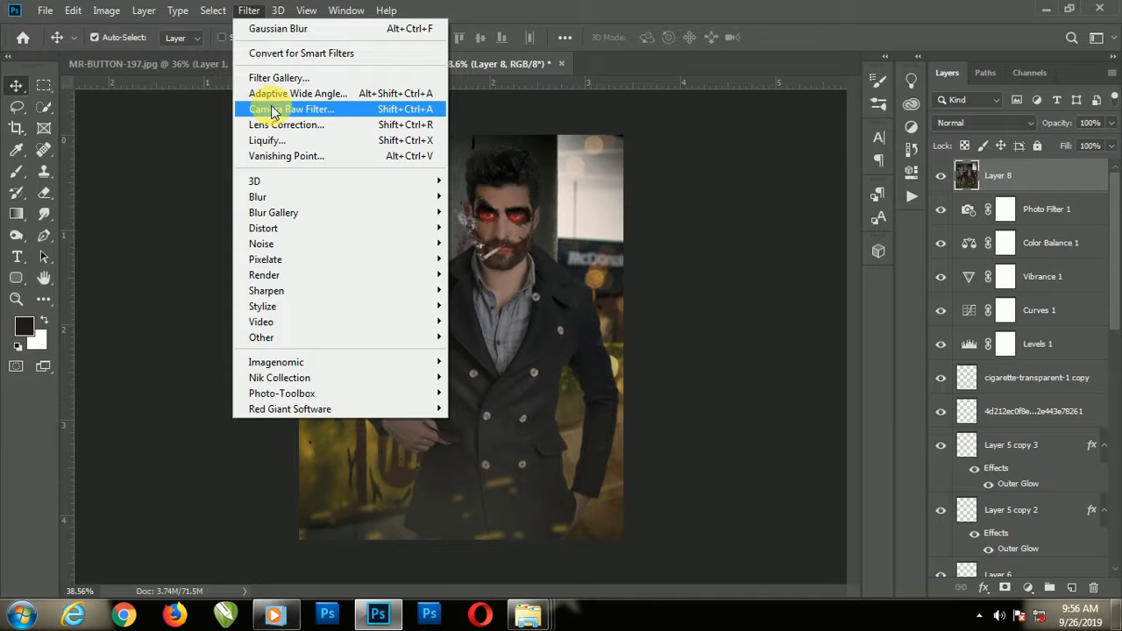
click(272, 108)
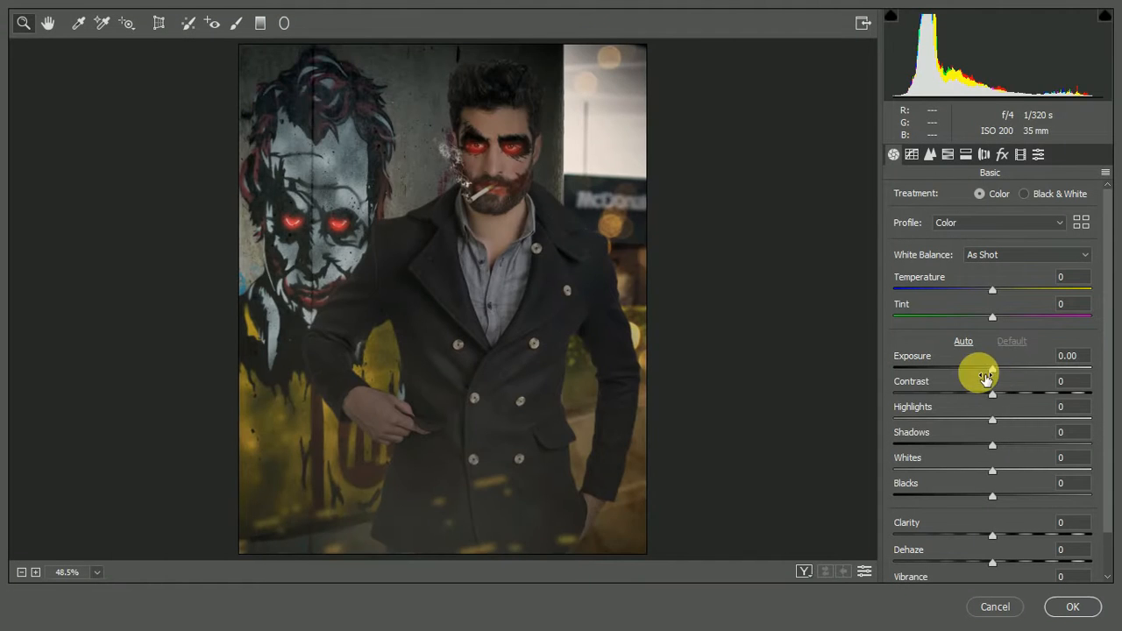
drag(991, 370, 918, 420)
drag(992, 446, 1014, 446)
drag(983, 370, 997, 370)
drag(917, 420, 995, 409)
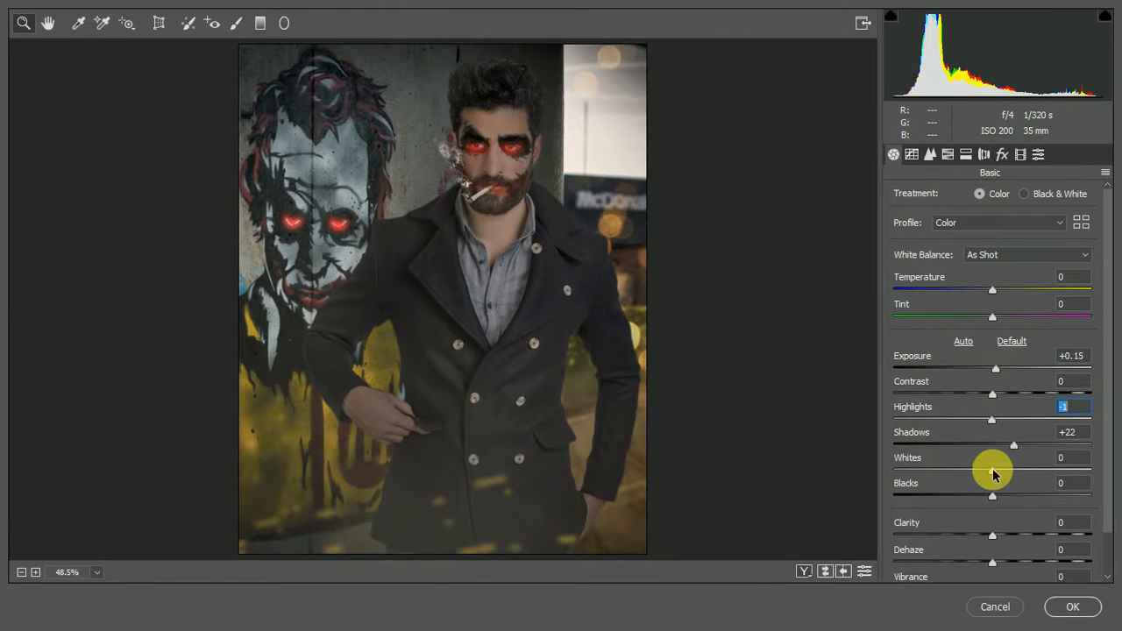
drag(992, 473, 942, 471)
drag(993, 498, 992, 499)
double_click(942, 471)
drag(991, 420, 1001, 421)
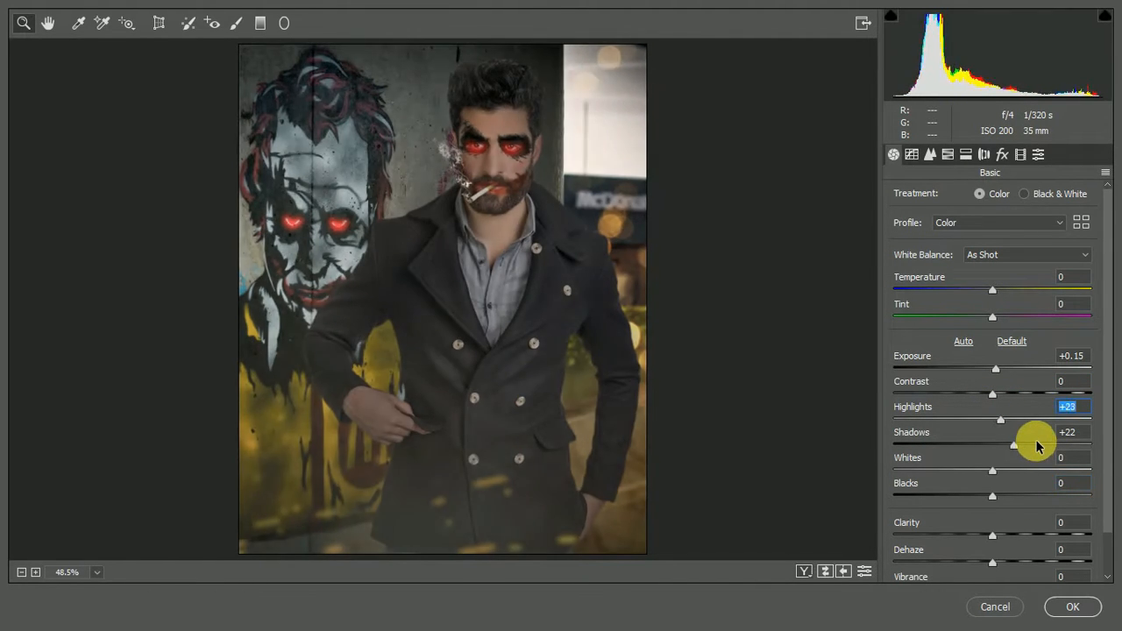
key(ctrl+alt+z)
key(ctrl+alt+z)
key(ctrl+alt+z)
key(ctrl+alt+z)
key(ctrl+alt+z)
key(ctrl+alt+z)
click(1038, 155)
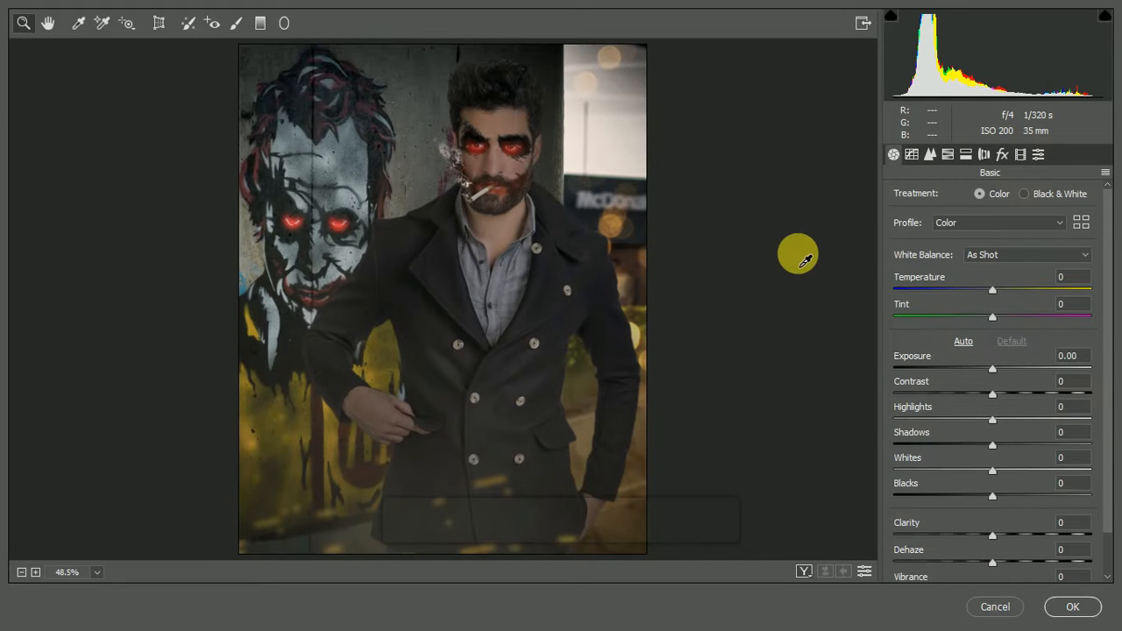
Step: Set Clarity to +13, Highlights to -43 and Contrast to +11 for the whole picture, and fine-tune the Exposure
drag(992, 290, 994, 291)
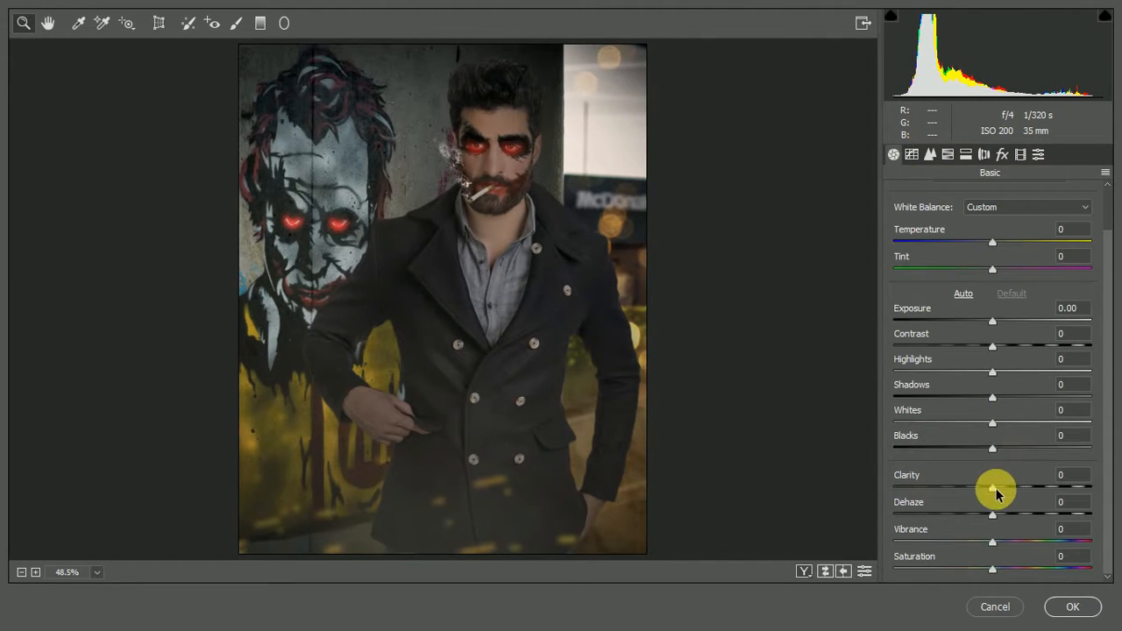
mouse_move(993, 488)
mouse_down()
mouse_move(1014, 483)
mouse_move(1005, 494)
mouse_up()
drag(992, 372, 944, 375)
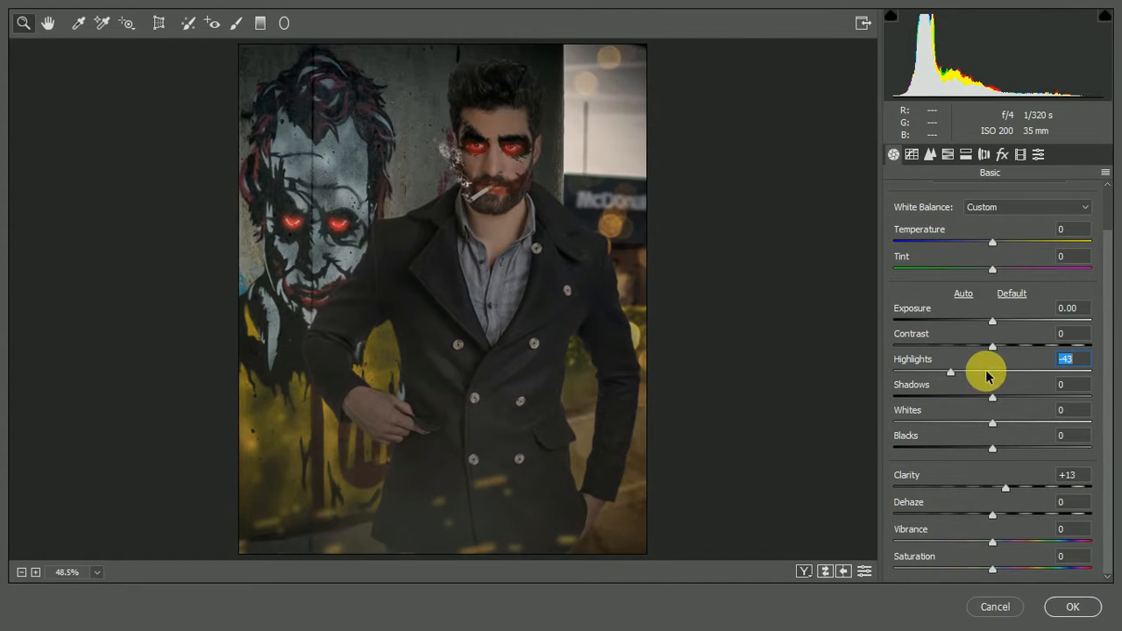
drag(1010, 348, 1002, 346)
drag(992, 322, 997, 322)
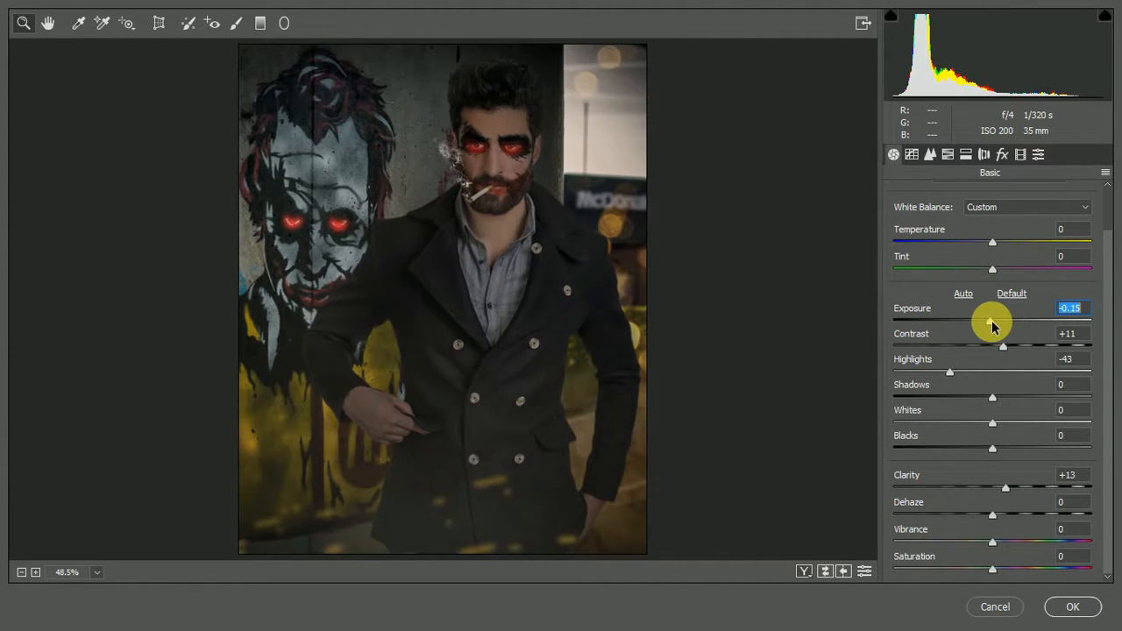
Step: Add a horizontal graduated filter from the picture's right edge to the man's chest with Exposure -1.25 and Contrast +13
click(260, 23)
drag(649, 286, 478, 289)
drag(937, 277, 1005, 304)
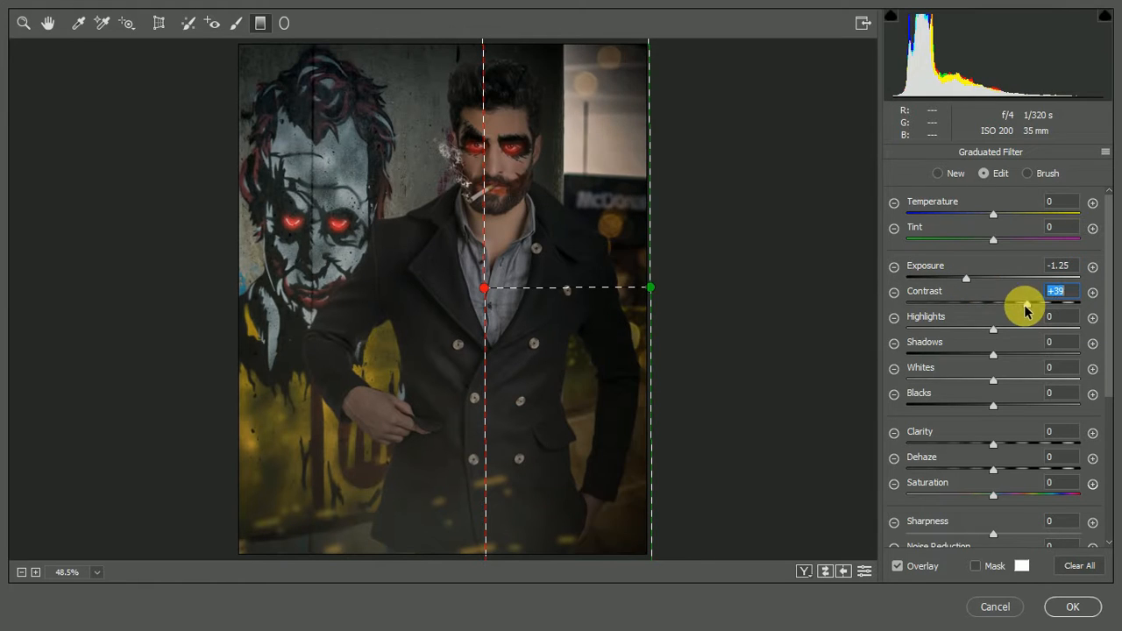
Step: Keep the graduated filter's Highlights at 0, raise its Clarity slightly and apply the Camera Raw grading to the stamped layer
drag(932, 328, 1005, 334)
double_click(1004, 330)
drag(993, 444, 1014, 456)
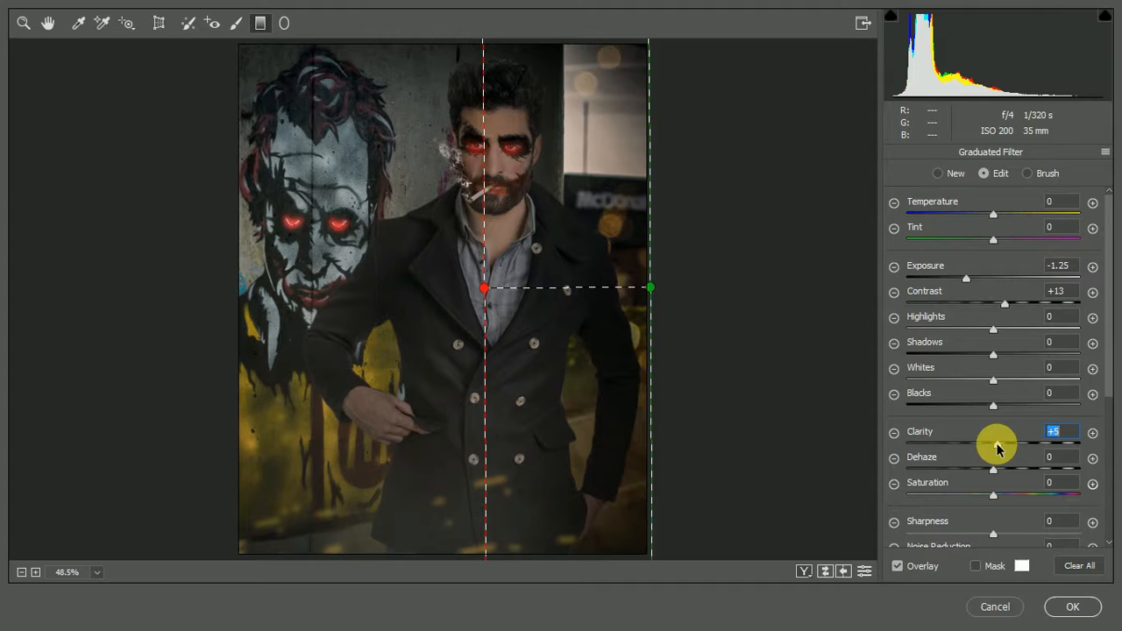
scroll(1022, 520, down, 2)
click(1072, 606)
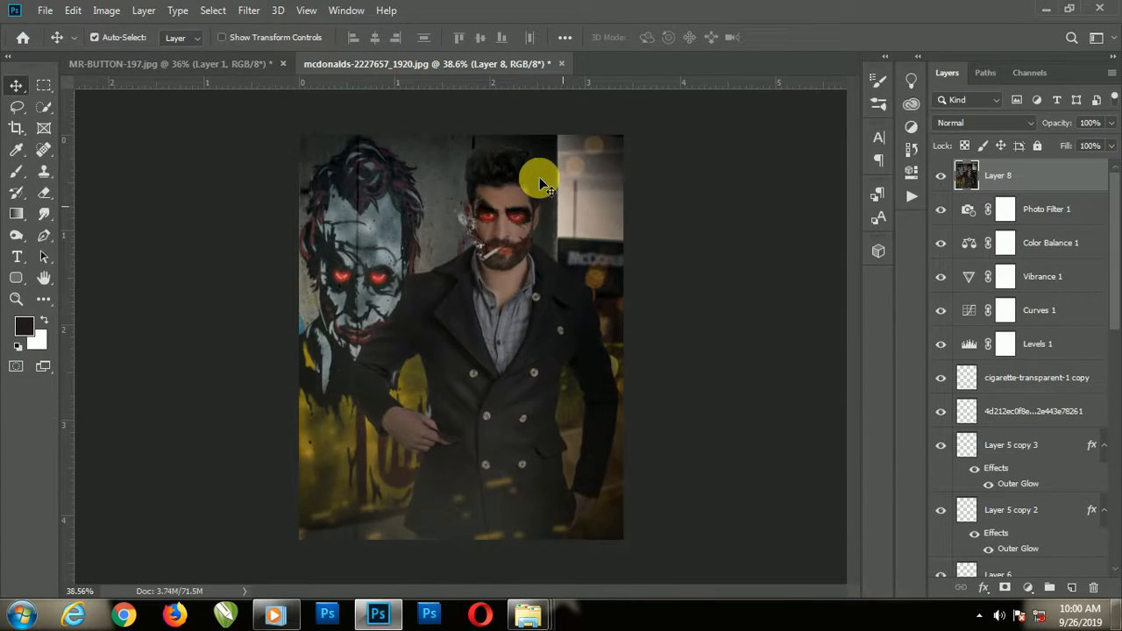
Step: Compare the picture with and without the graded top layer, and examine the finished manipulation up close and as a whole
scroll(540, 179, up, 5)
scroll(540, 178, down, 4)
click(945, 181)
click(945, 181)
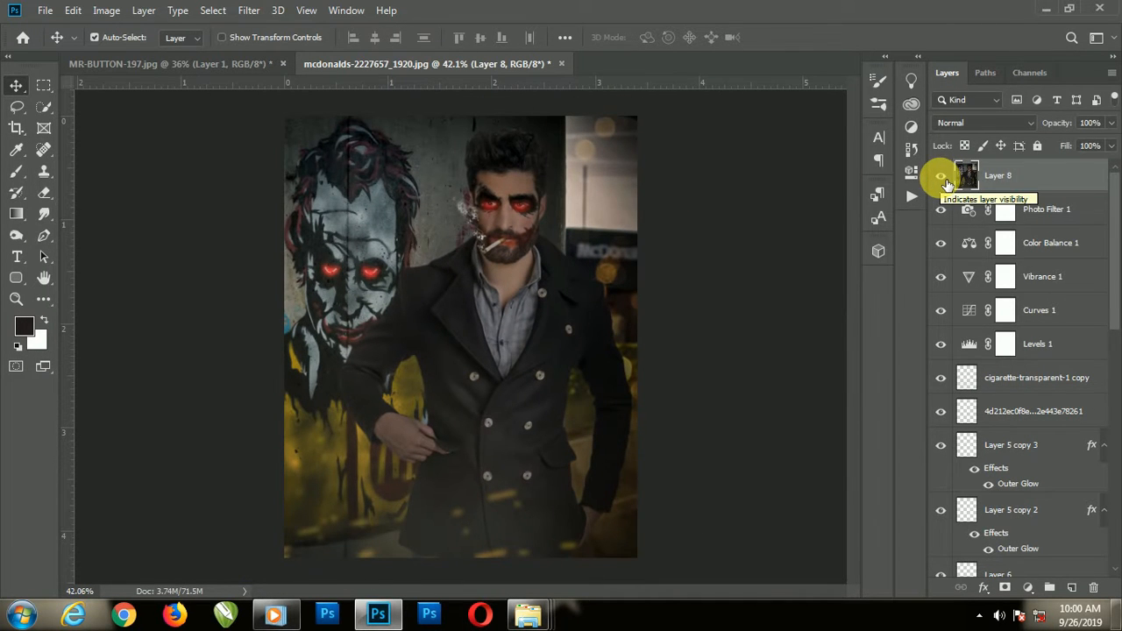
scroll(538, 158, up, 2)
scroll(433, 326, up, 3)
scroll(393, 447, down, 4)
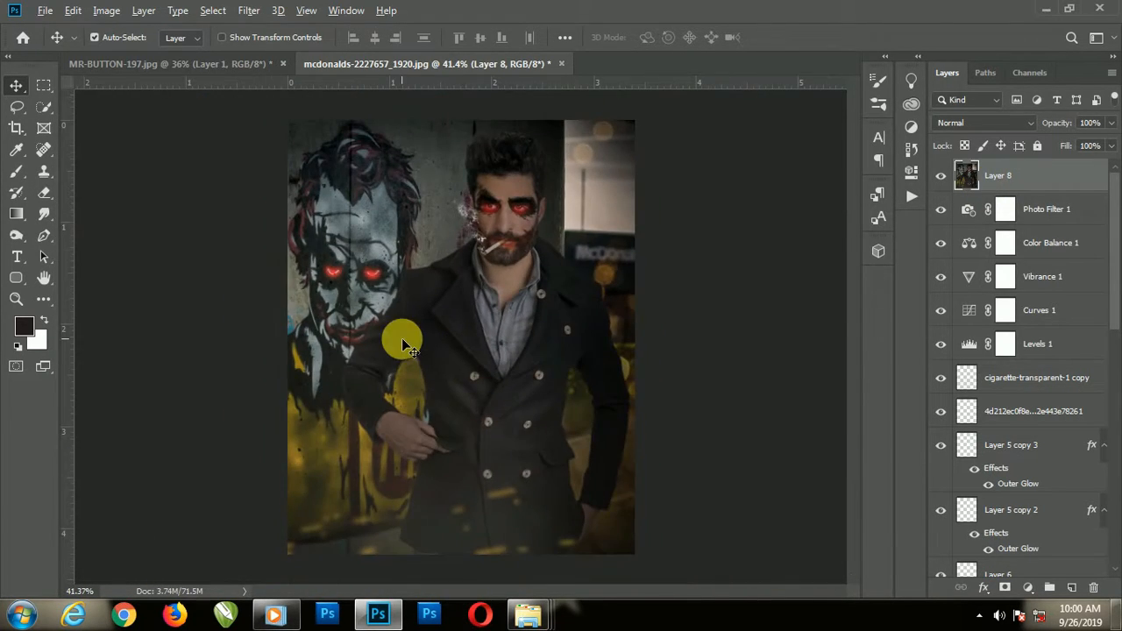
scroll(559, 166, up, 2)
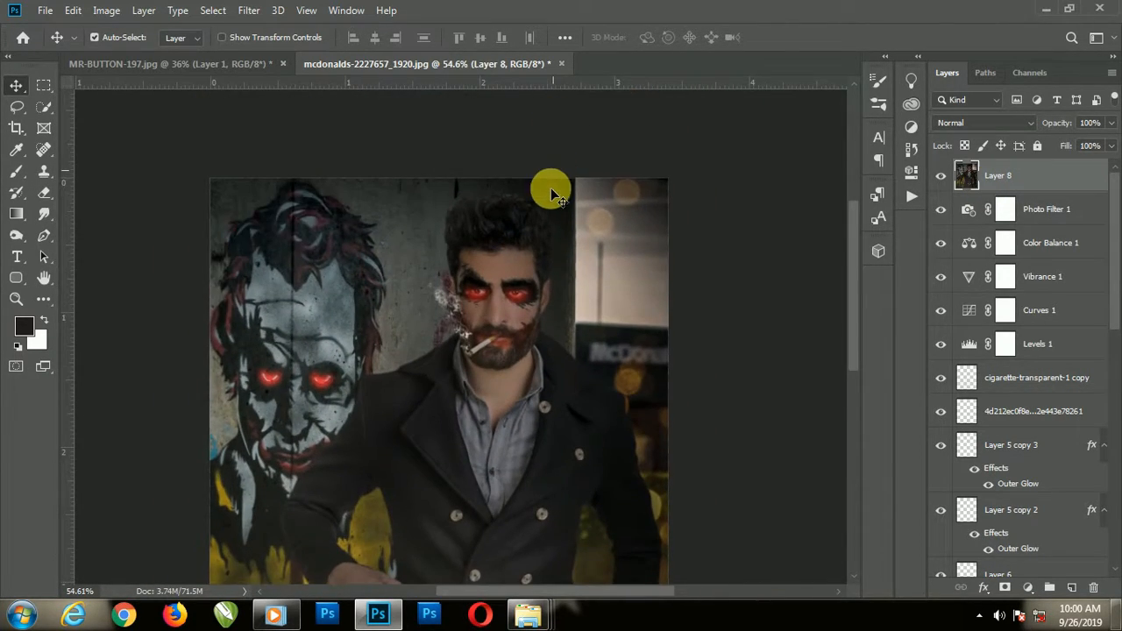
scroll(509, 315, down, 2)
scroll(570, 232, up, 1)
scroll(545, 197, up, 2)
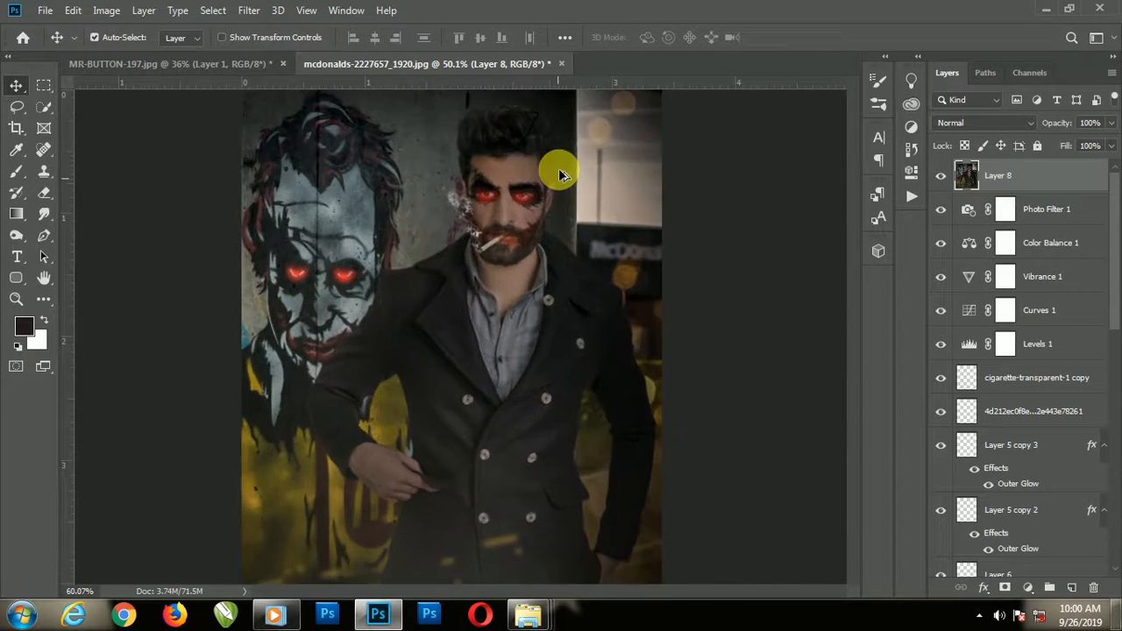
scroll(478, 219, down, 1)
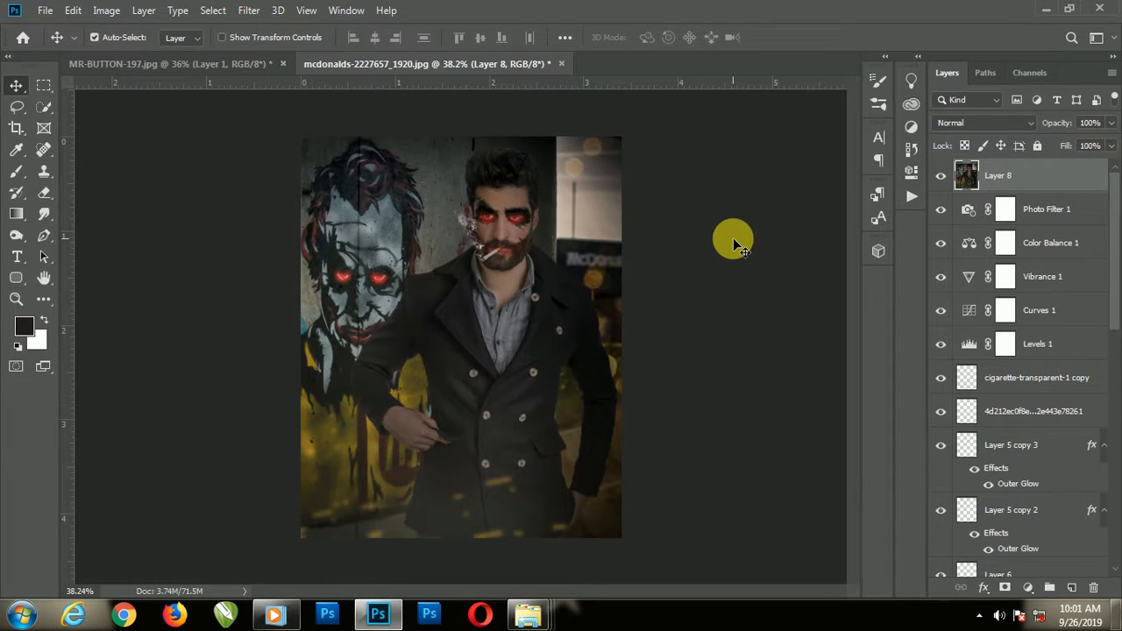